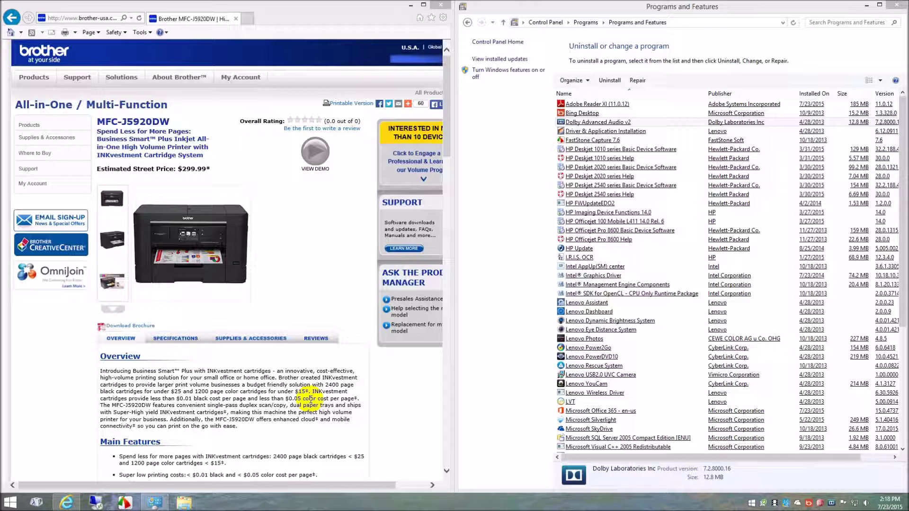
- Look through the installed programs list for existing scanner and printer software, including the Nuance PDF Viewer Plus entry
left_click(224, 281)
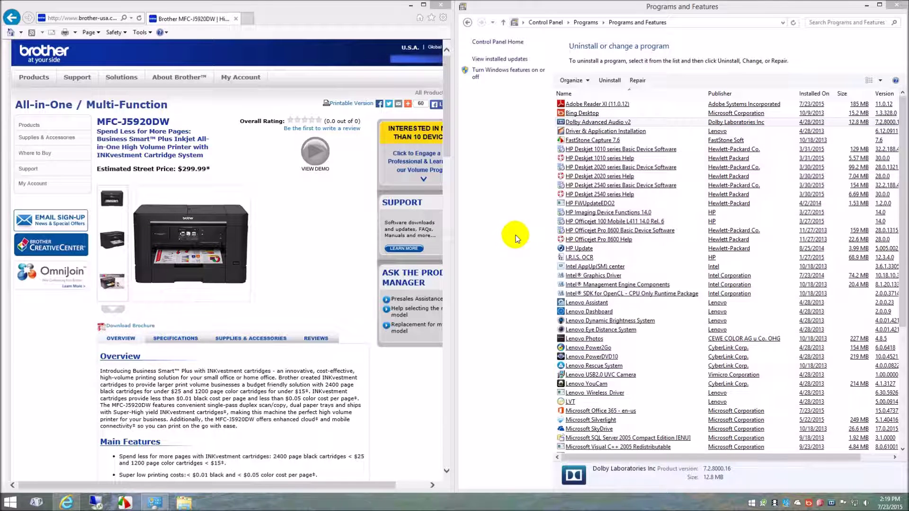
left_click_drag(905, 256, 901, 354)
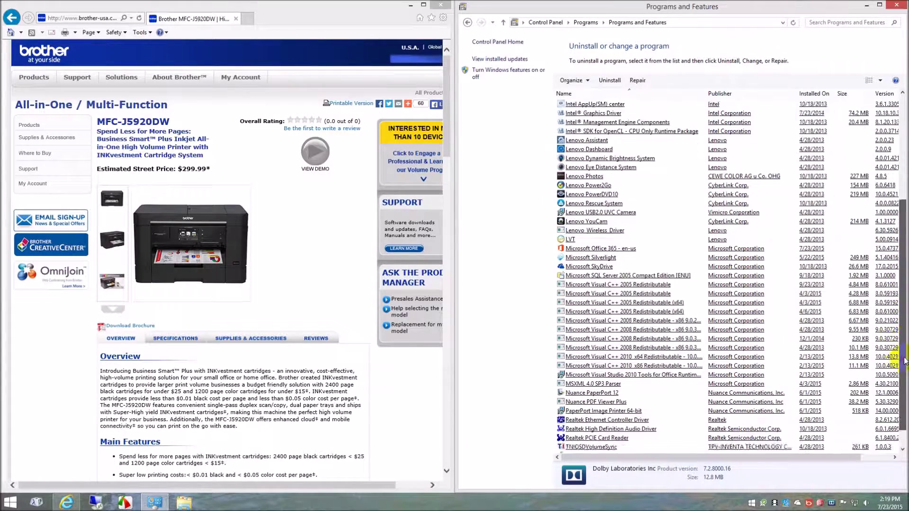
left_click(610, 411)
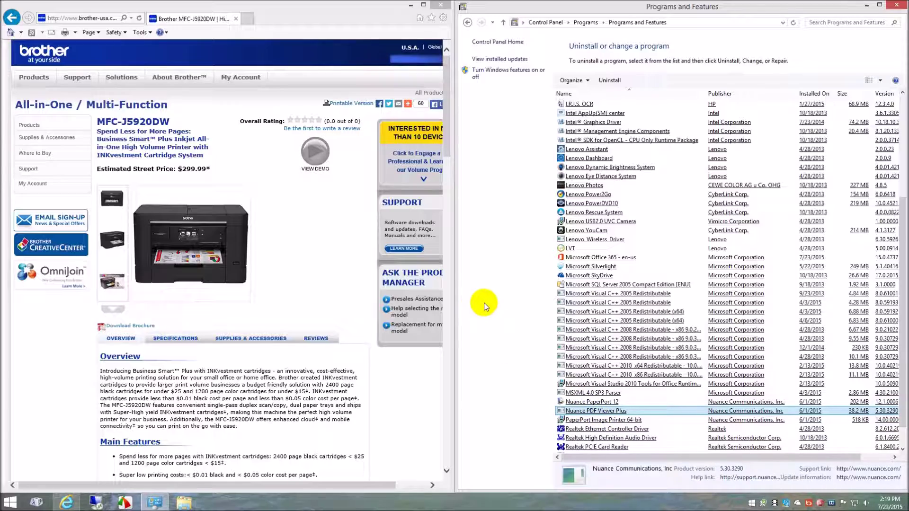
scroll(904, 250, "up", 6)
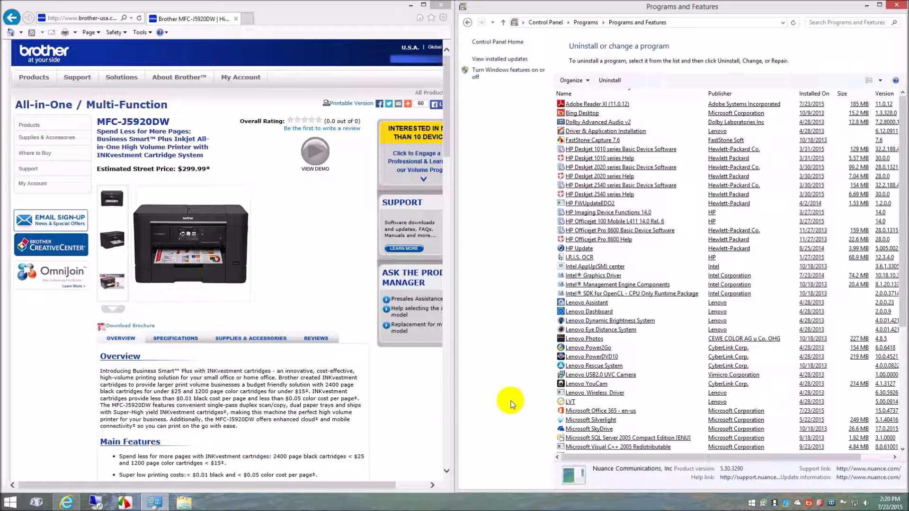
- Open This PC in File Explorer, load the BROTHER disc from the DVD RW drive and run its start.exe
left_click(186, 503)
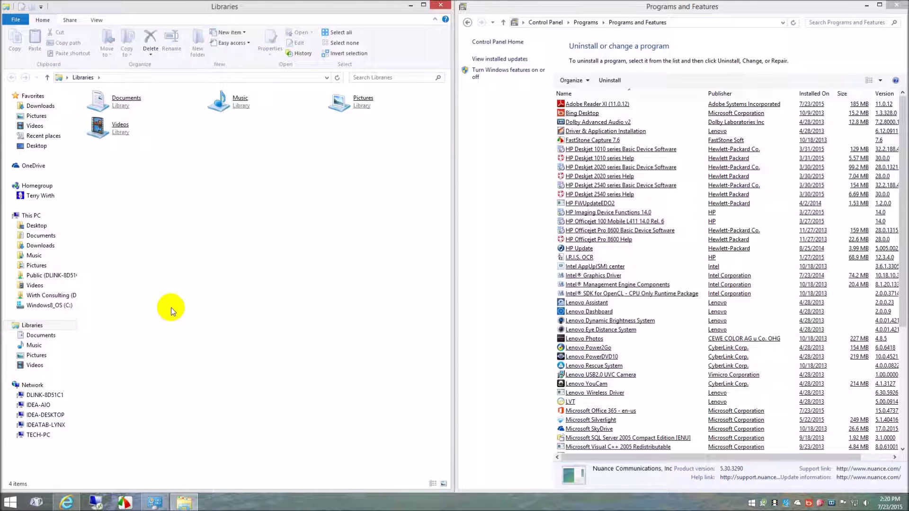
left_click(38, 217)
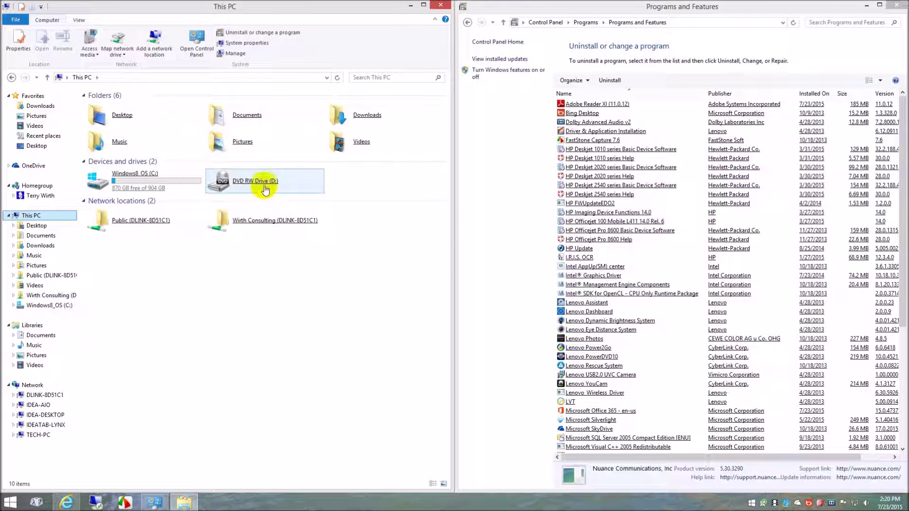
left_click(265, 187)
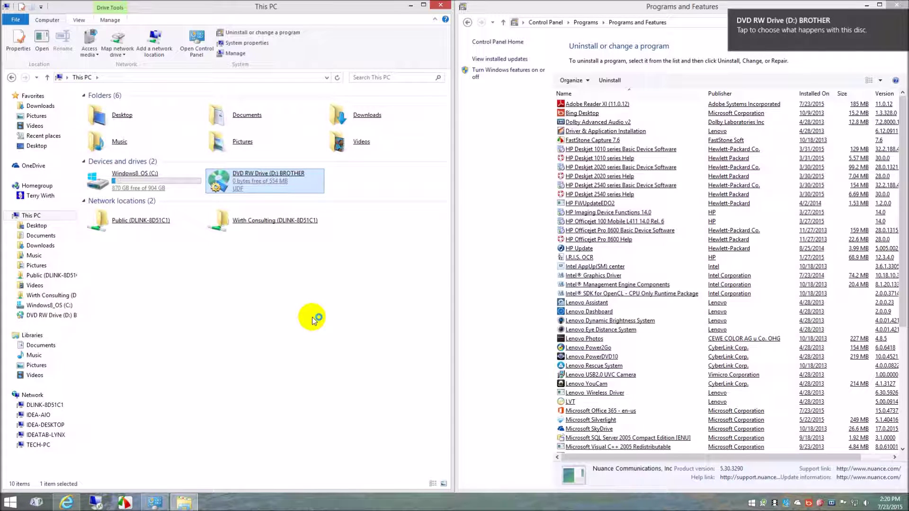
left_click(827, 30)
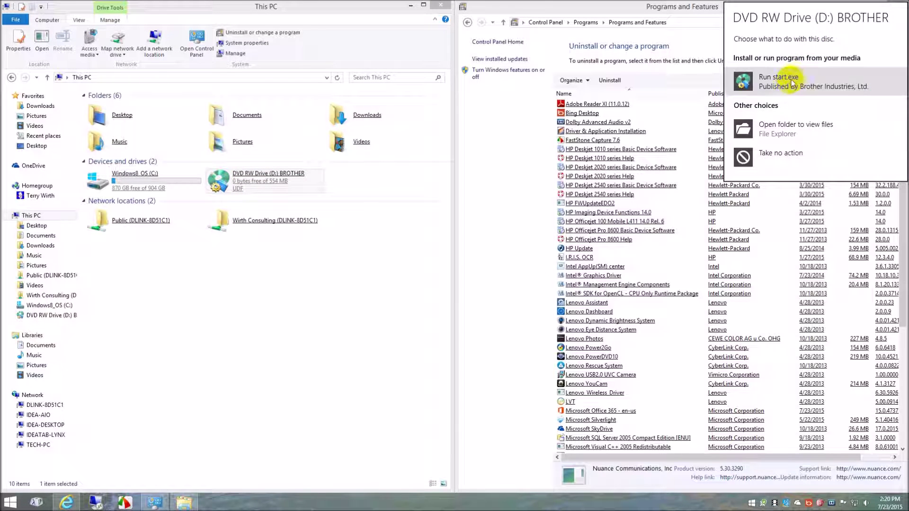
left_click(786, 81)
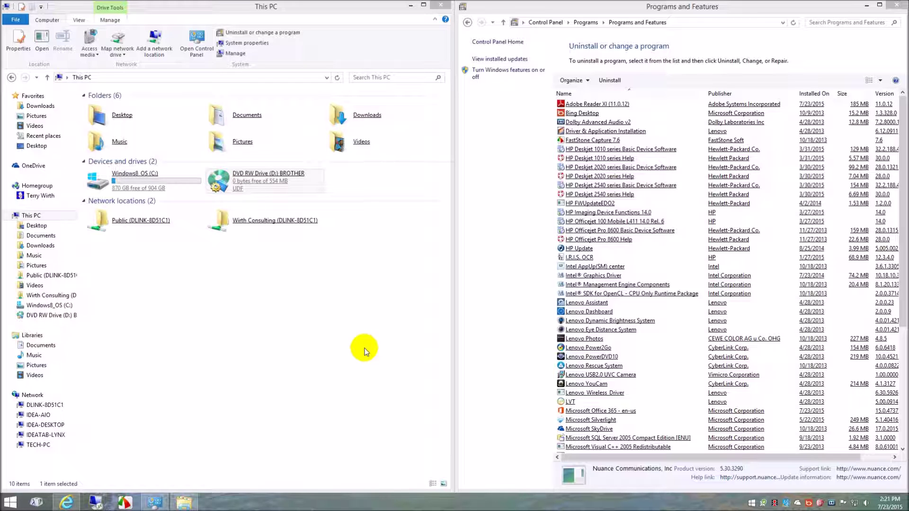
- Bring the MFC-J5920DW installer window to the front and choose English as its language
left_click(411, 7)
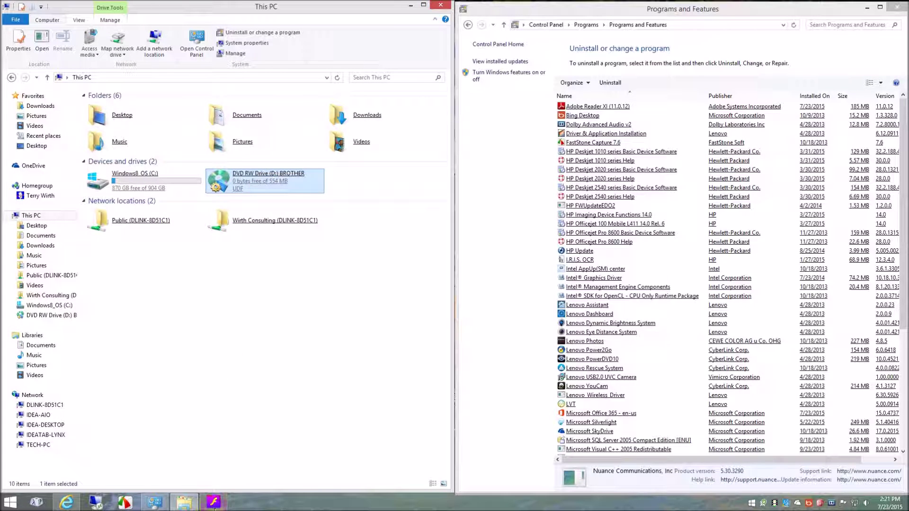
mouse_move(214, 508)
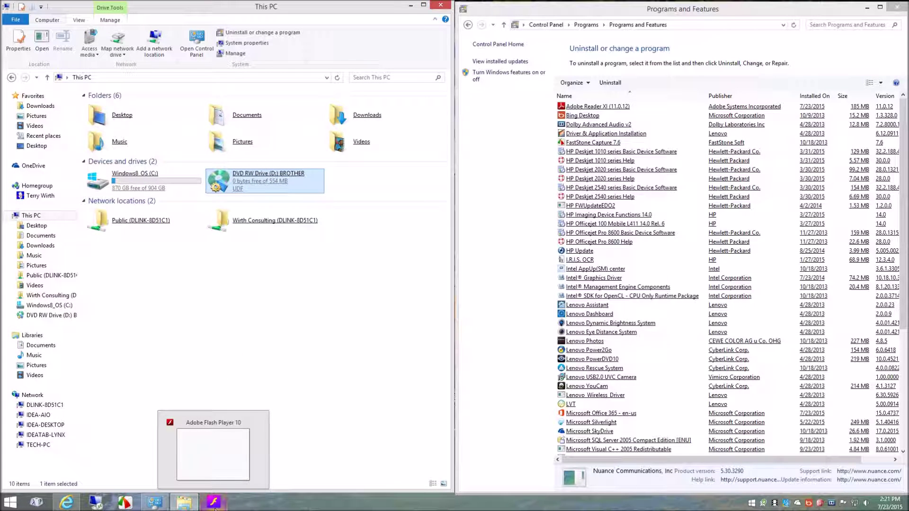
left_click(214, 507)
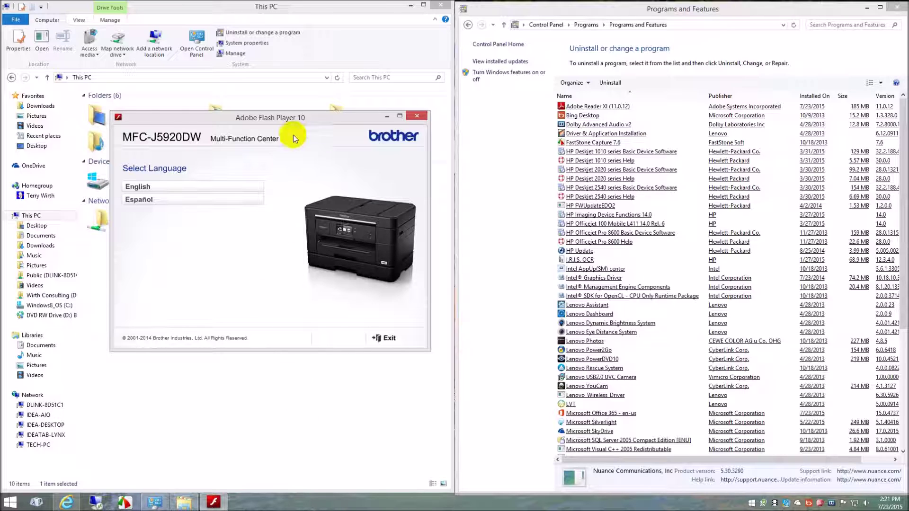
left_click(187, 190)
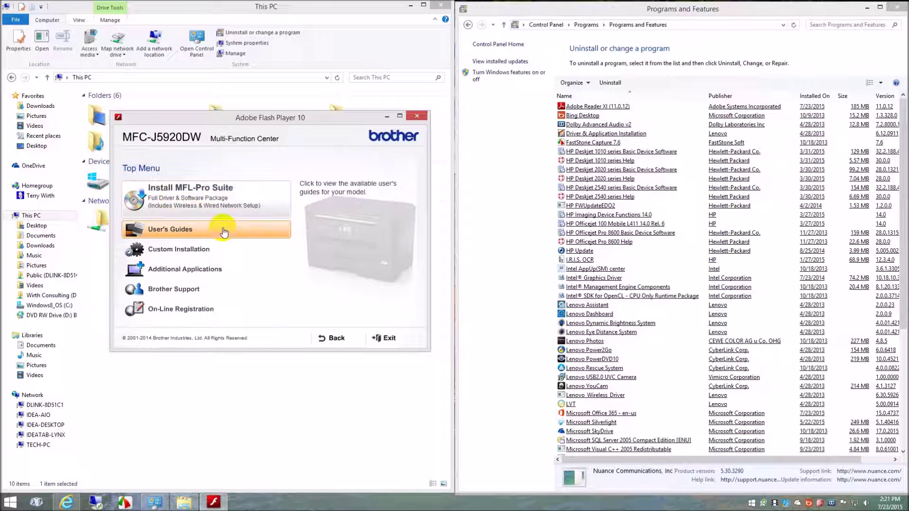
- Review the Custom Installation and Additional Applications options of the Brother installer, then return to its Top Menu
left_click(198, 254)
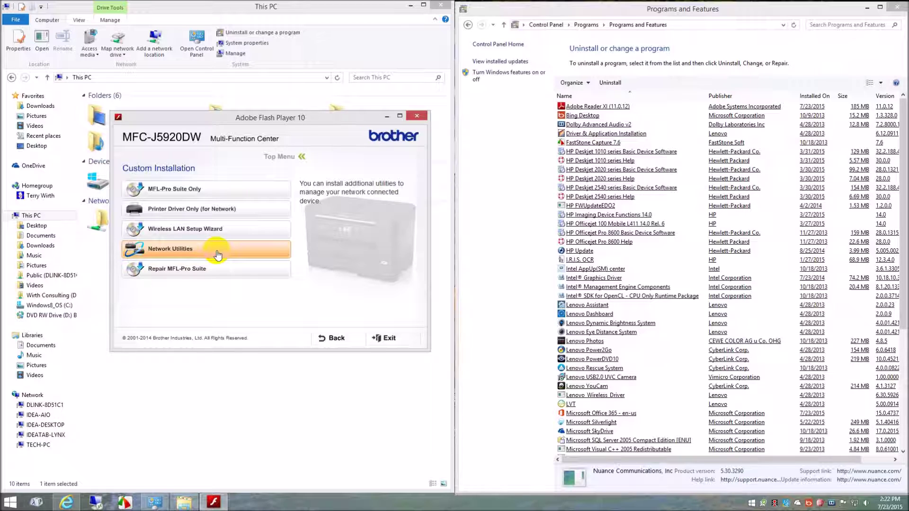
left_click(286, 158)
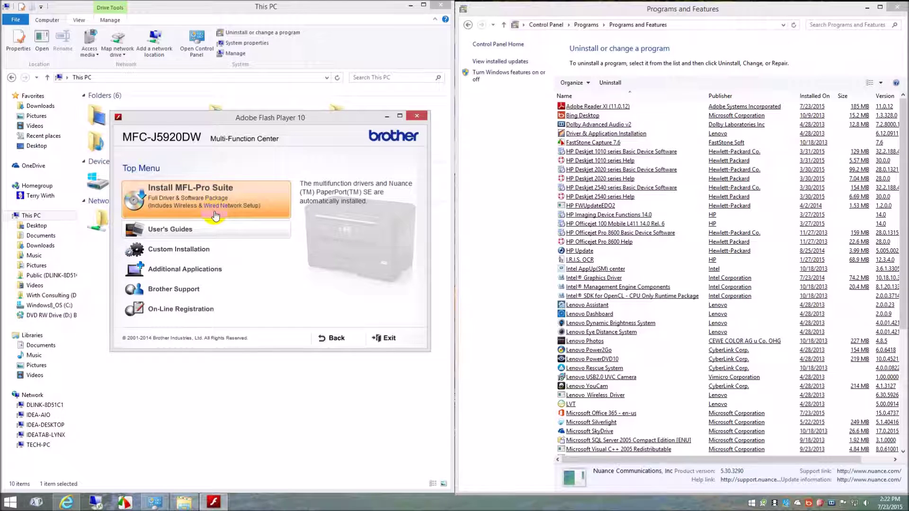
left_click(185, 268)
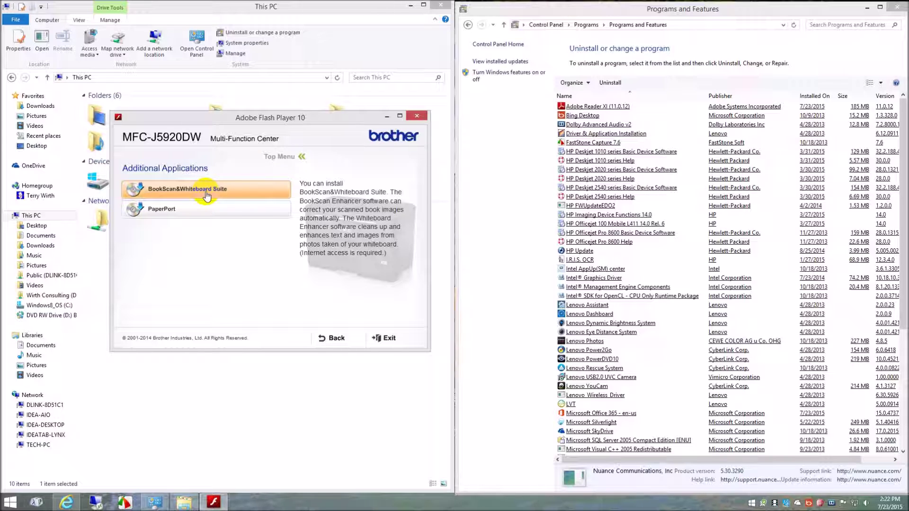
left_click(331, 338)
- Close the HP Digital Imaging Monitor running in the background and confirm its shutdown
right_click(779, 502)
left_click(781, 497)
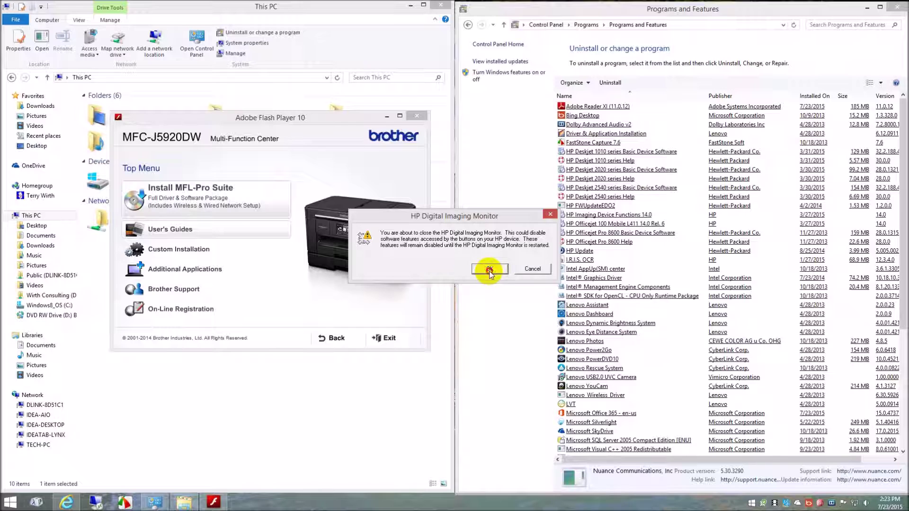
left_click(490, 271)
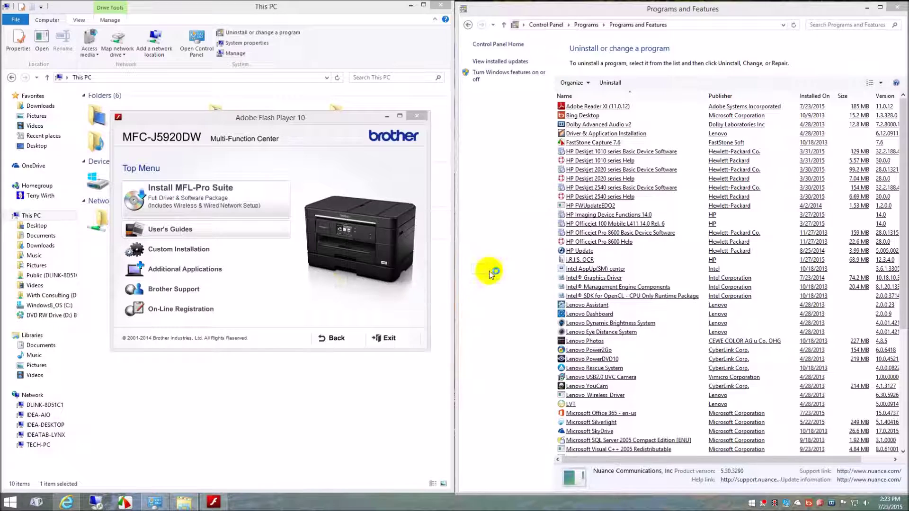
- Start the full MFL-Pro Suite installation and accept the PaperPort SE license agreement
left_click(238, 205)
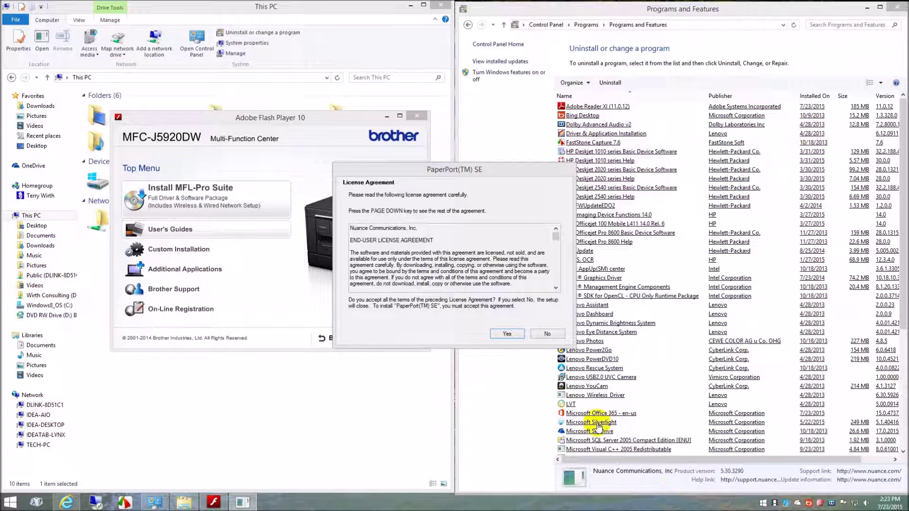
left_click(506, 334)
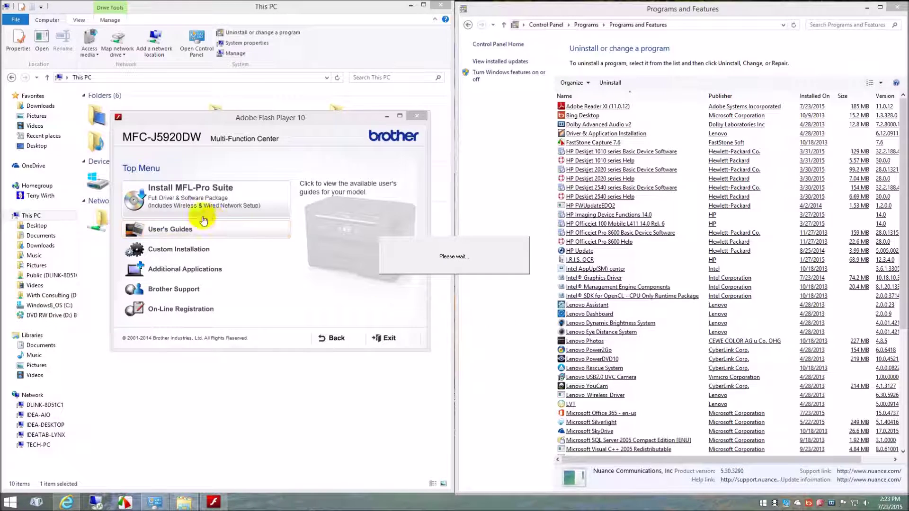
- Review the installer's Additional Applications and the Network Utilities under Custom Installation, then return to Custom Installation
left_click(186, 268)
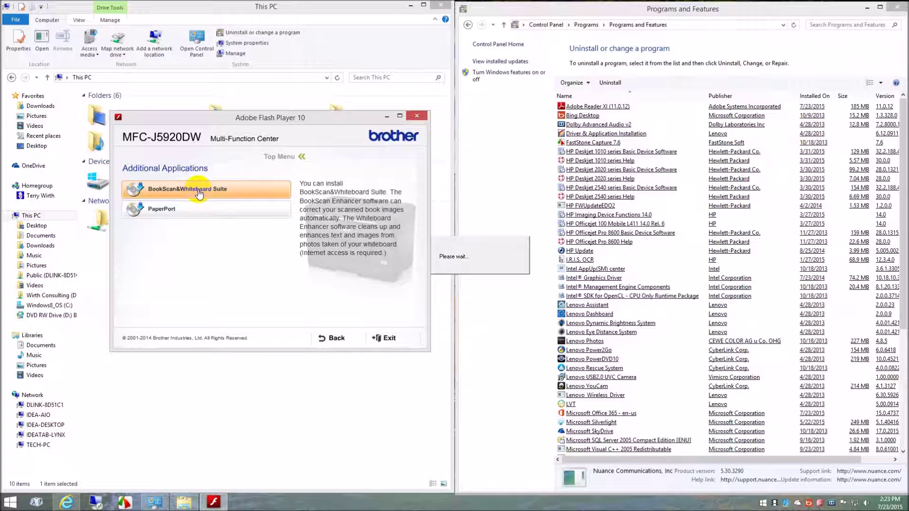
left_click(336, 340)
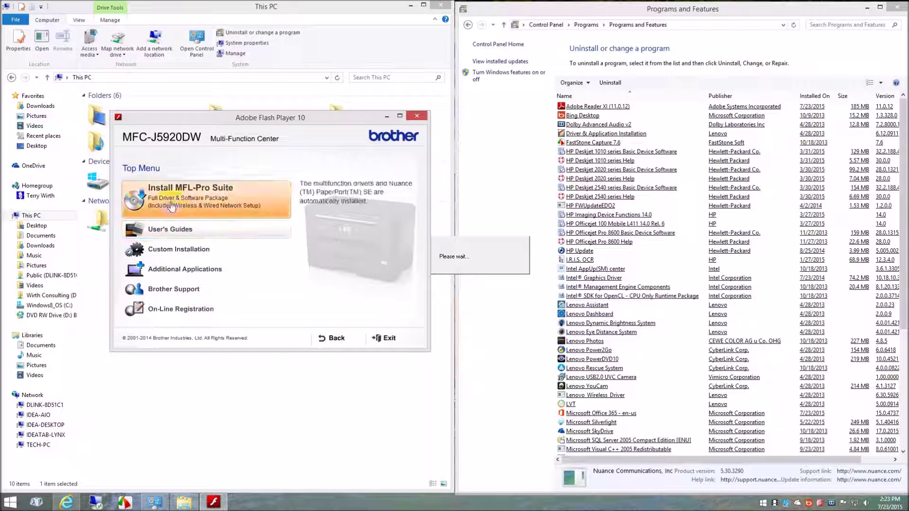
left_click(209, 249)
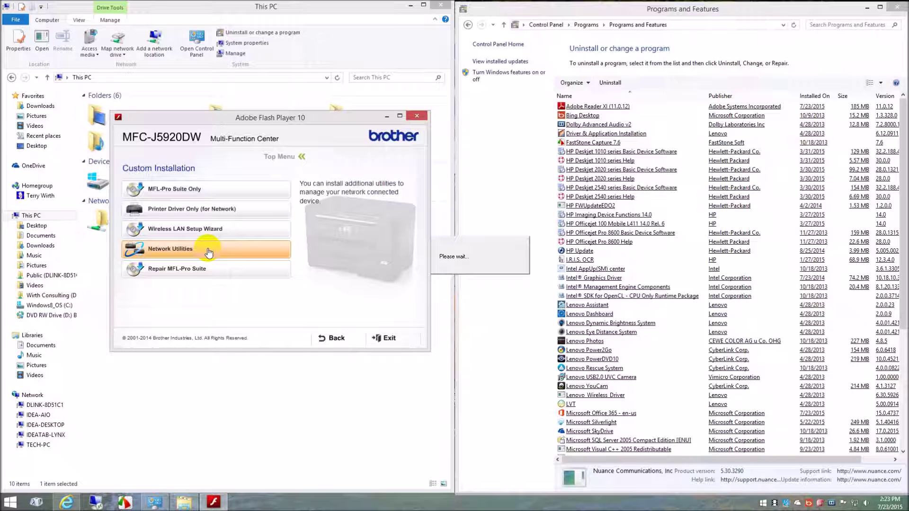
left_click(208, 250)
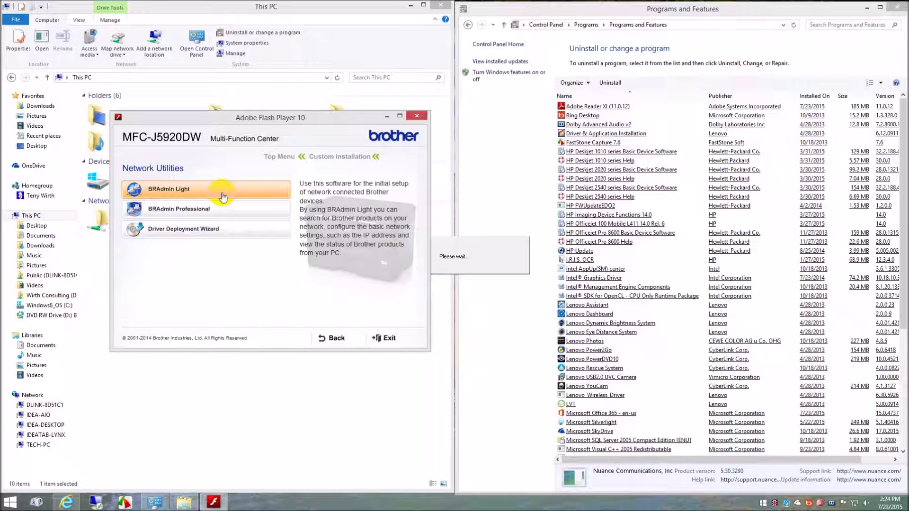
left_click(340, 339)
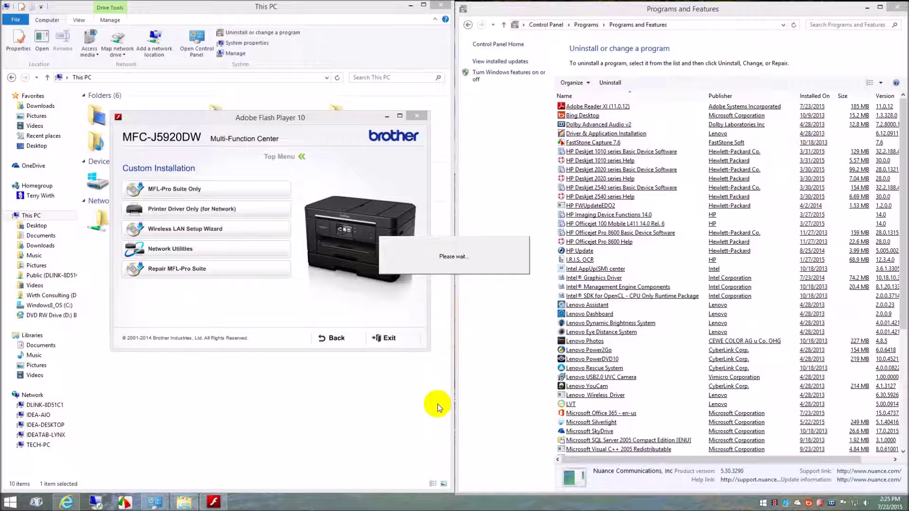
- Examine the Nuance PaperPort 12 and related Nuance entries in the installed programs list
left_click(624, 9)
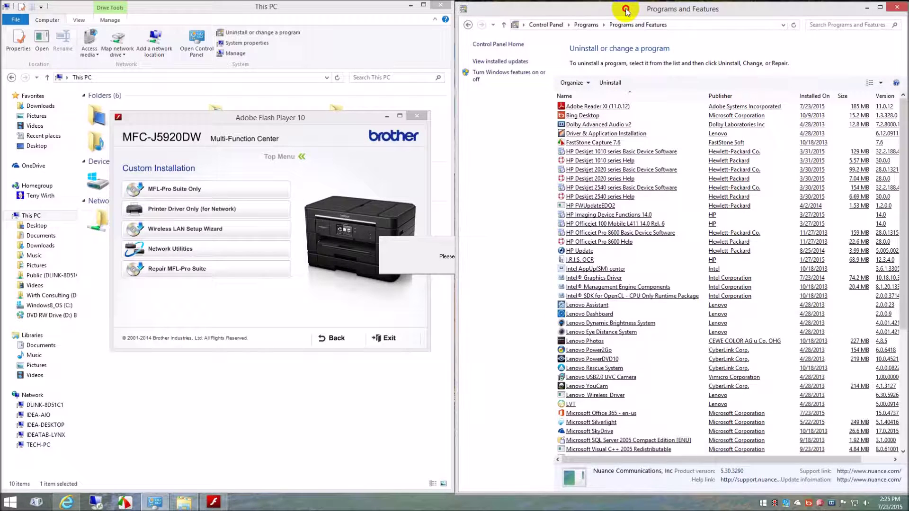
left_click_drag(627, 7, 626, 8)
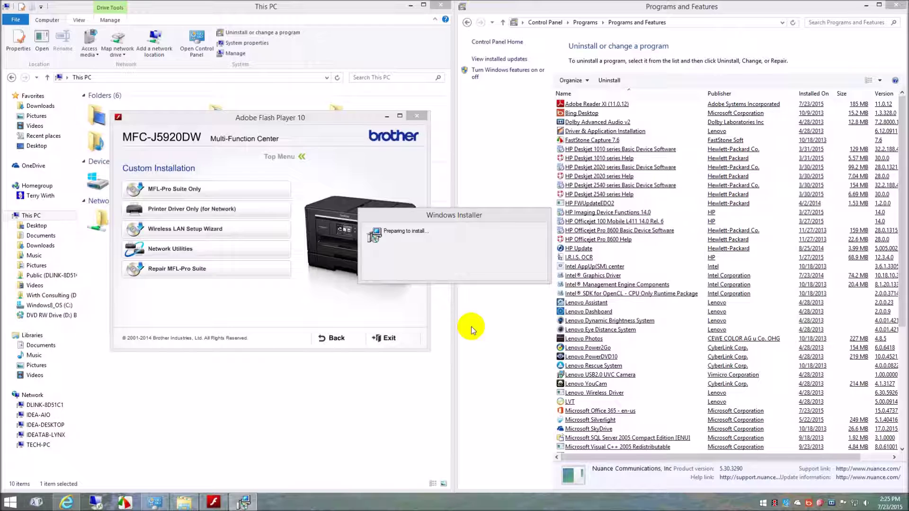
left_click_drag(902, 296, 897, 397)
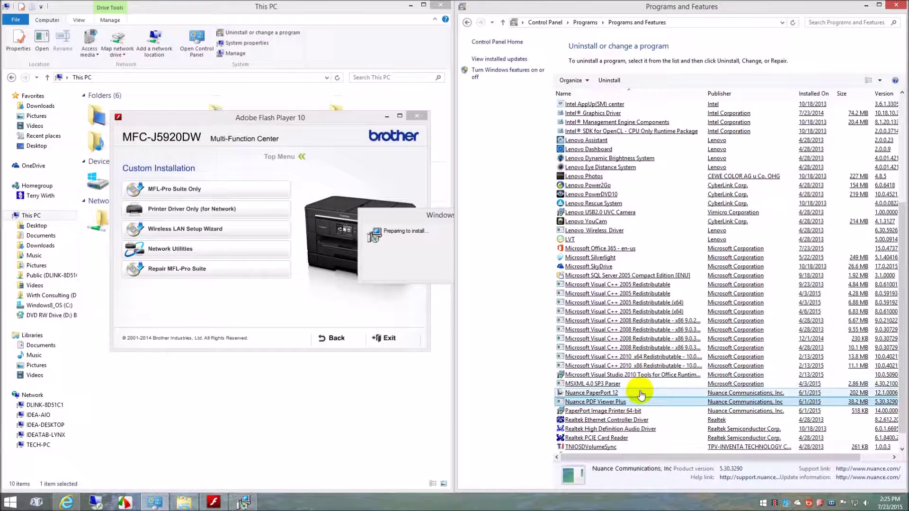
left_click(641, 393)
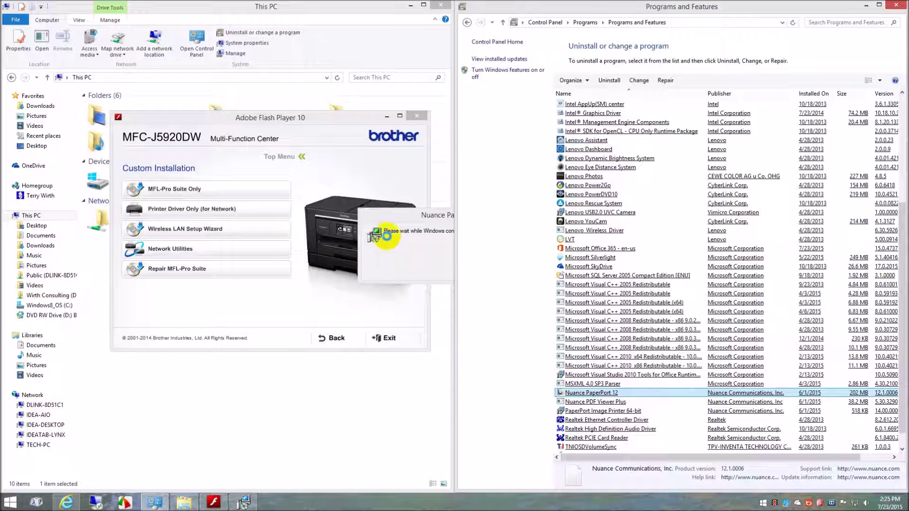
left_click(401, 216)
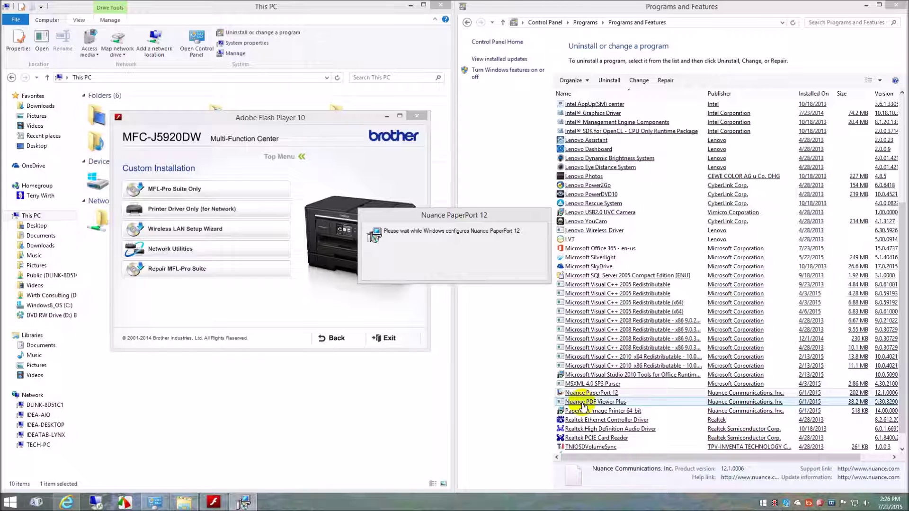
left_click(587, 393)
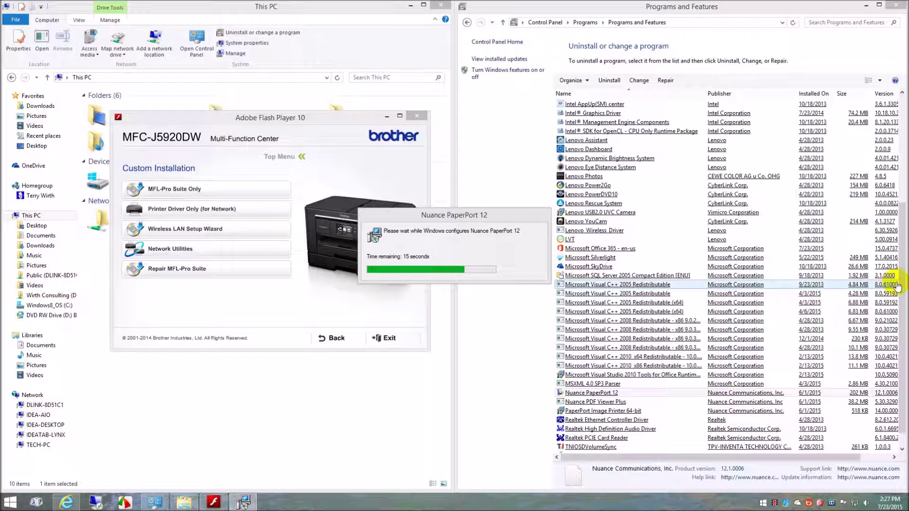
- Examine the HP Officejet and Deskjet entries in the installed programs list
left_click_drag(902, 279, 908, 185)
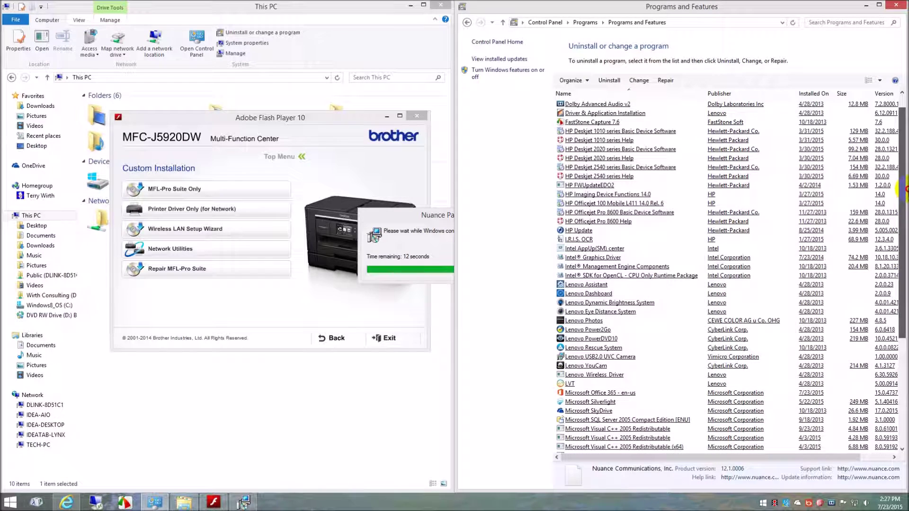
left_click(632, 221)
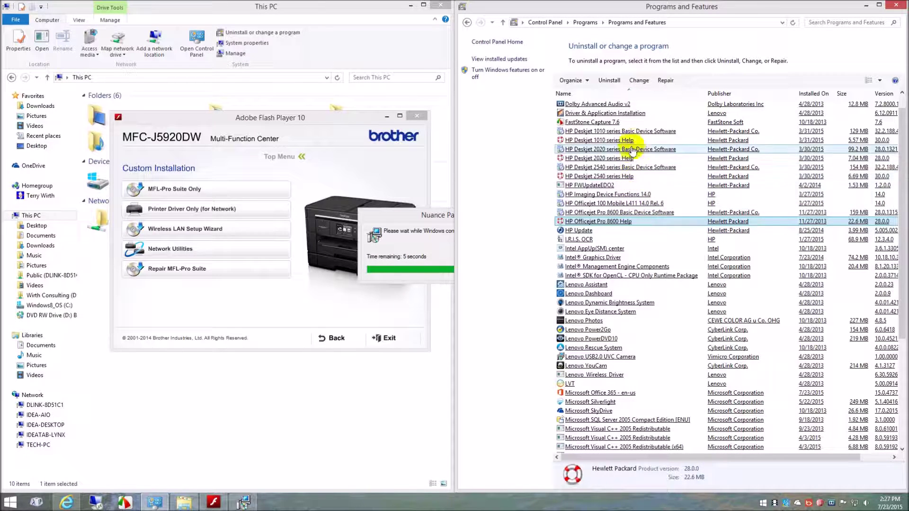
left_click(641, 204)
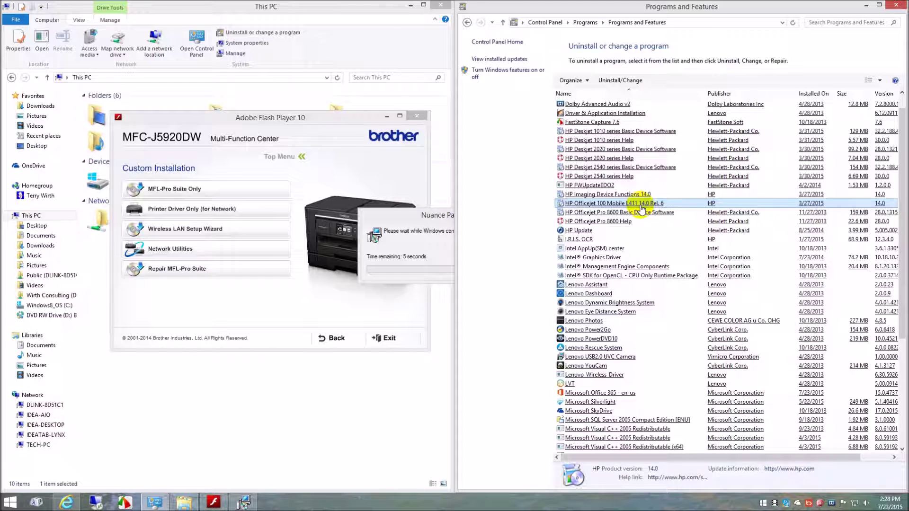
left_click(623, 141)
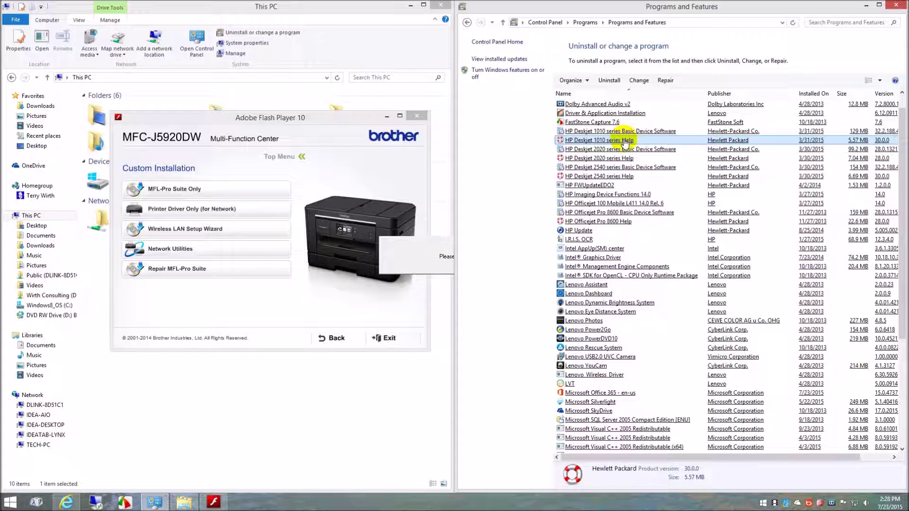
- Examine the HP Update and I.R.I.S. OCR entries in the installed programs list
left_click(639, 231)
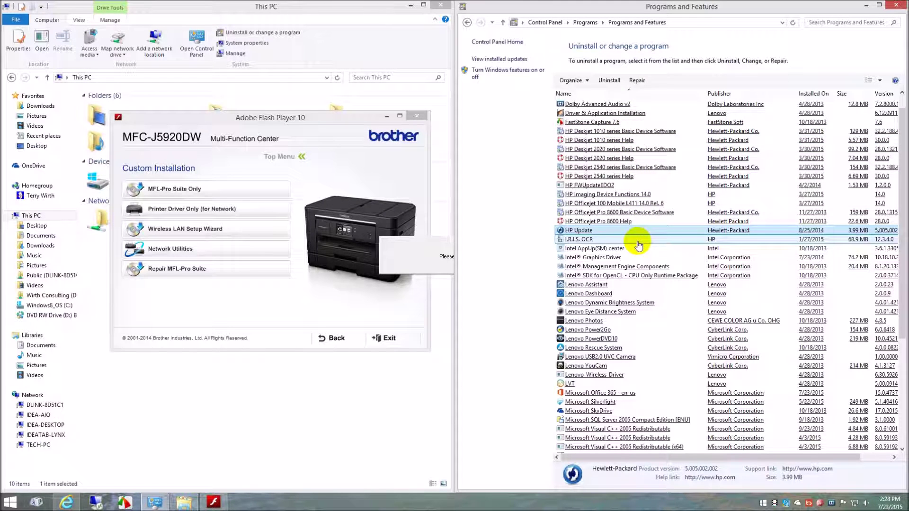
left_click(611, 243)
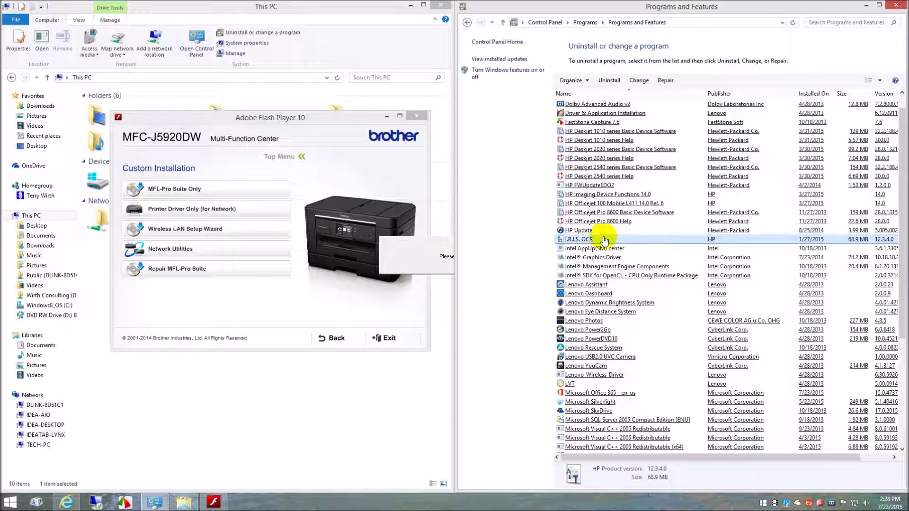
left_click(599, 232)
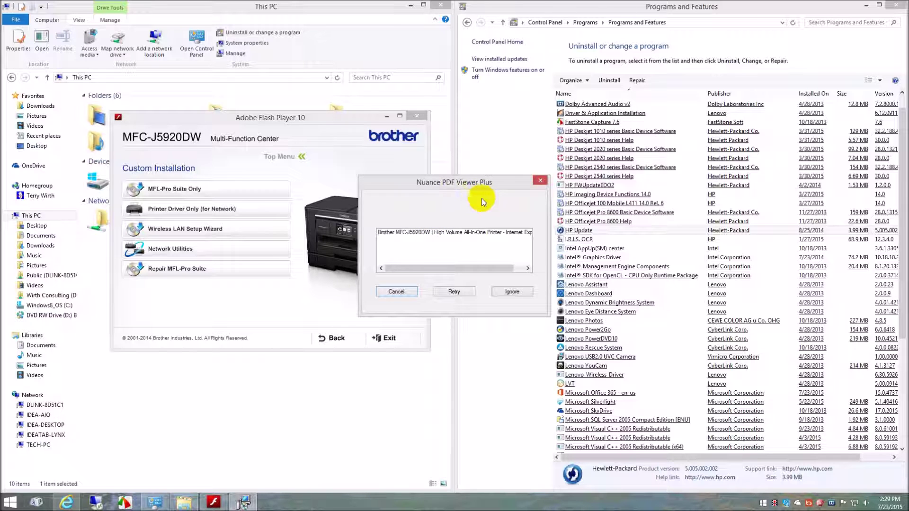
- Look through the whole installed programs list, including Adobe Reader XI and FastStone Capture 7.6, for software related to the printer installation
left_click(686, 233)
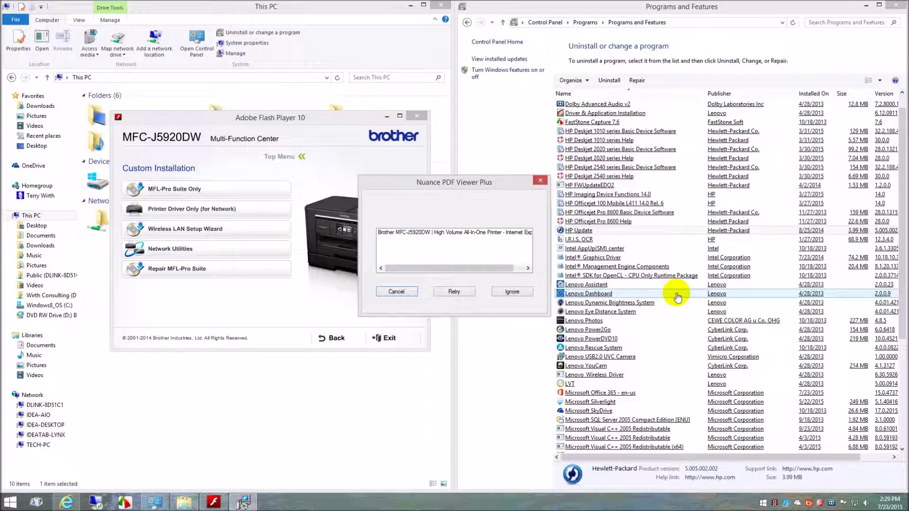
left_click_drag(904, 260, 905, 232)
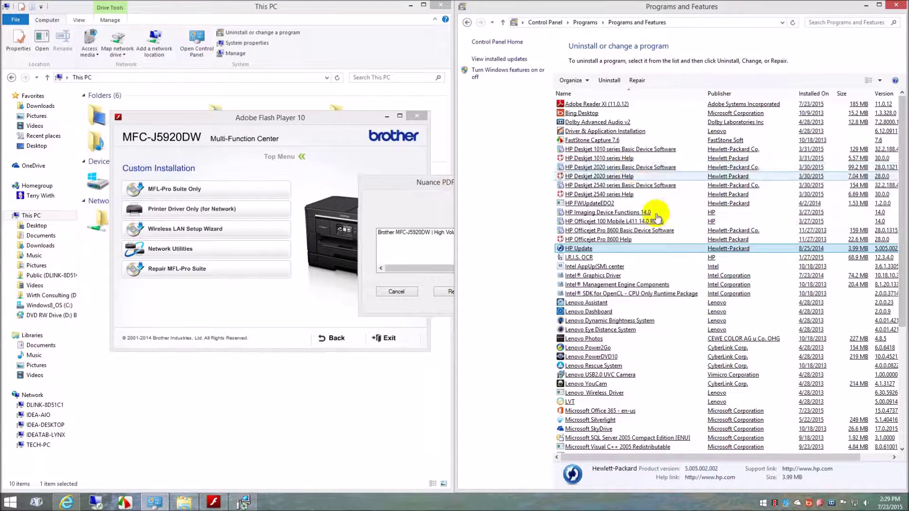
left_click_drag(904, 280, 905, 376)
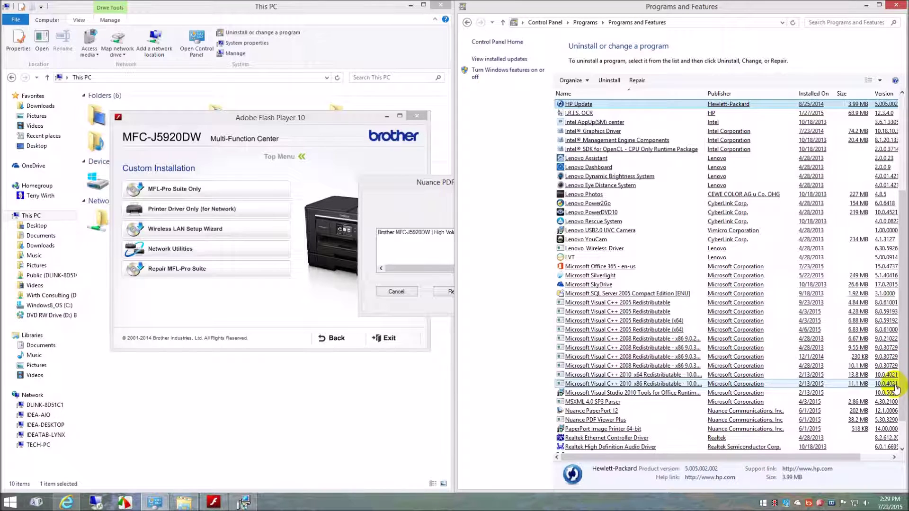
left_click_drag(905, 401, 904, 423)
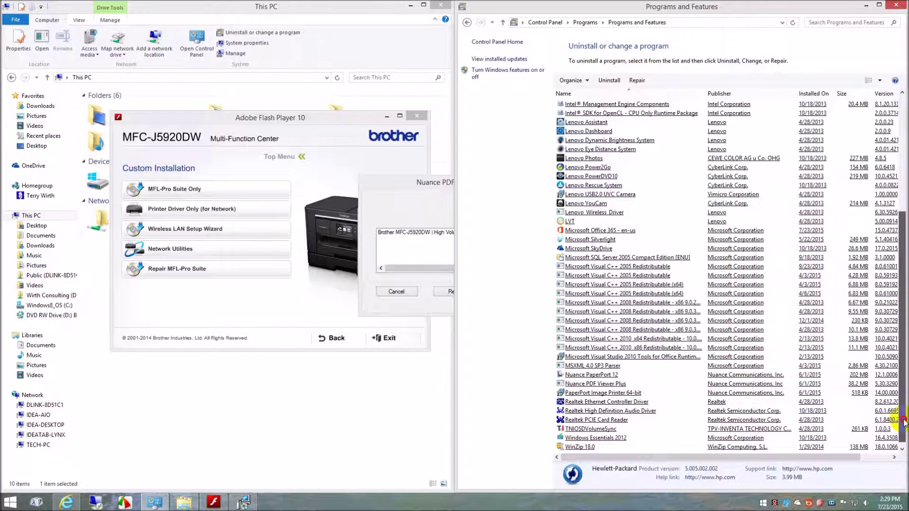
left_click_drag(903, 423, 896, 307)
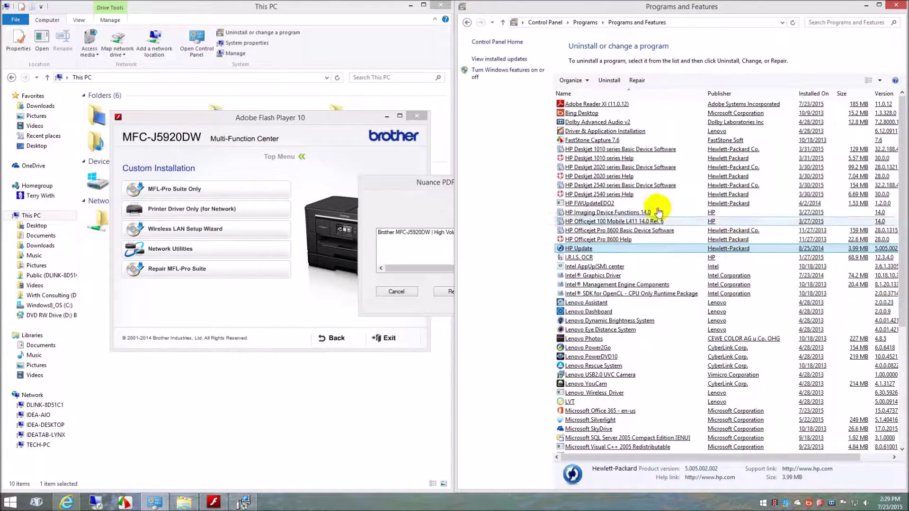
left_click(610, 105)
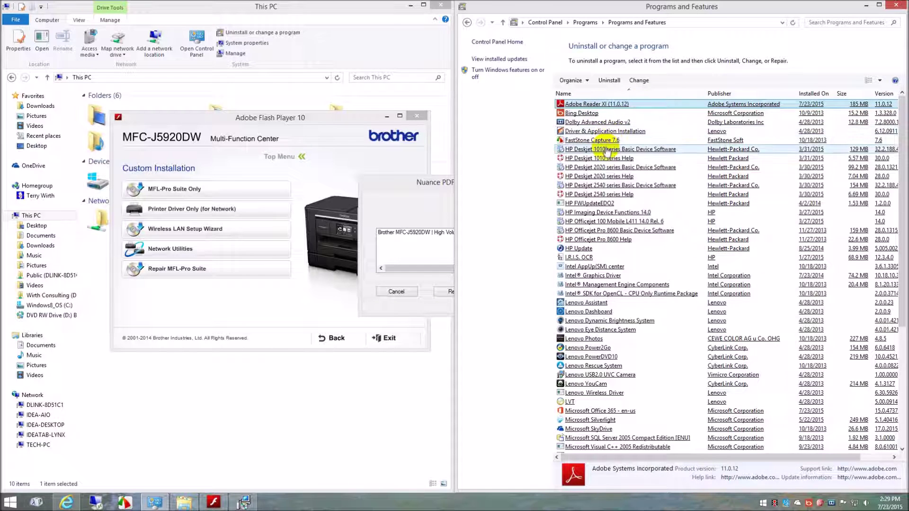
left_click(606, 150)
left_click(610, 142)
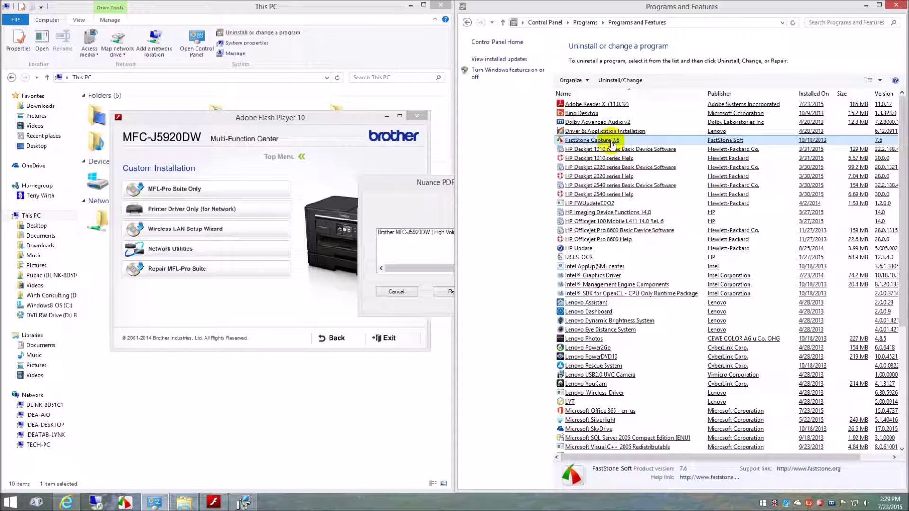
scroll(515, 288, "down", 7)
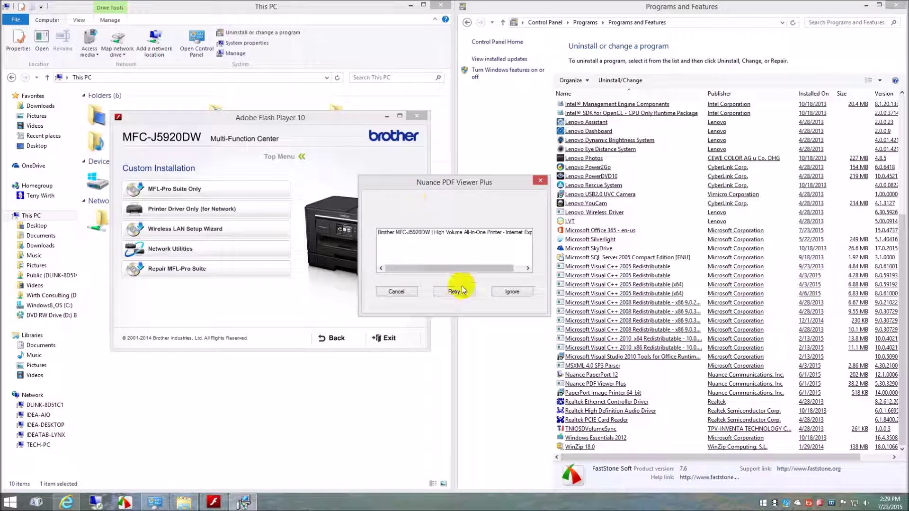
- Retry the Nuance PDF Viewer Plus prompt about the open Internet Explorer page, then ignore it and continue the installation
left_click(457, 292)
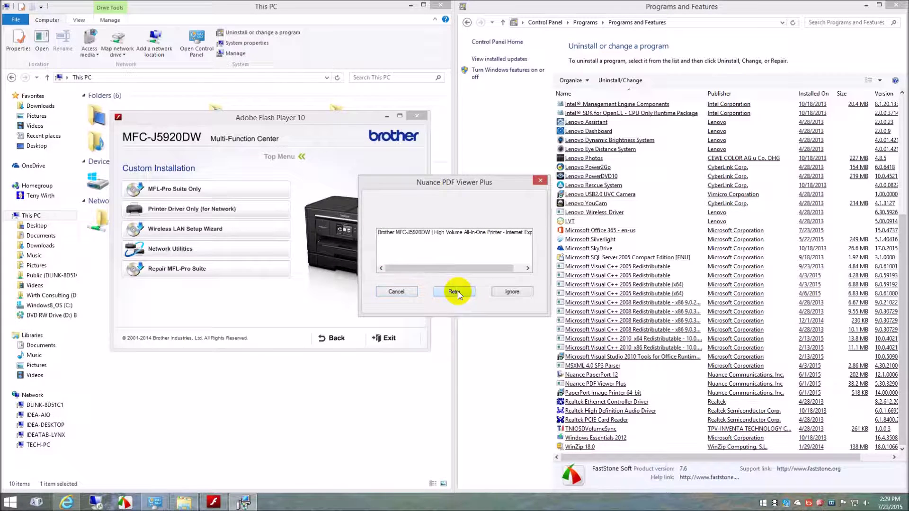
left_click(458, 291)
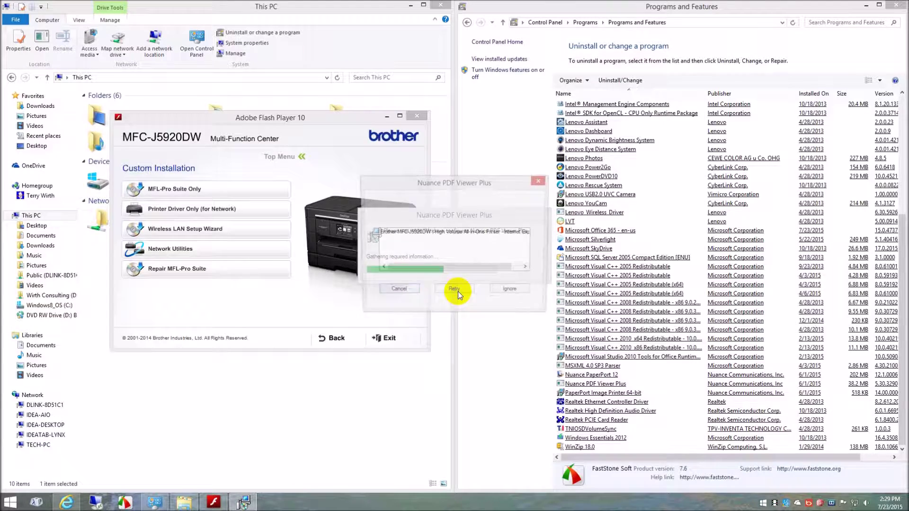
left_click(458, 291)
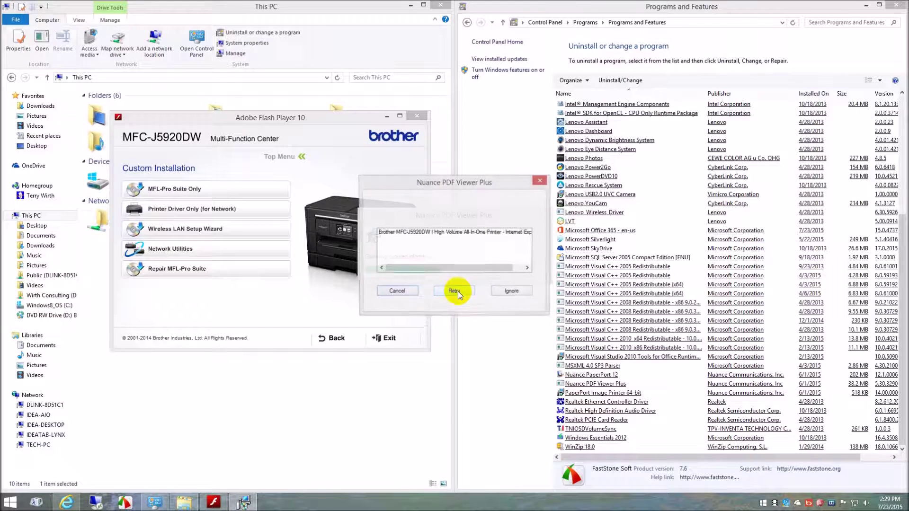
left_click(458, 291)
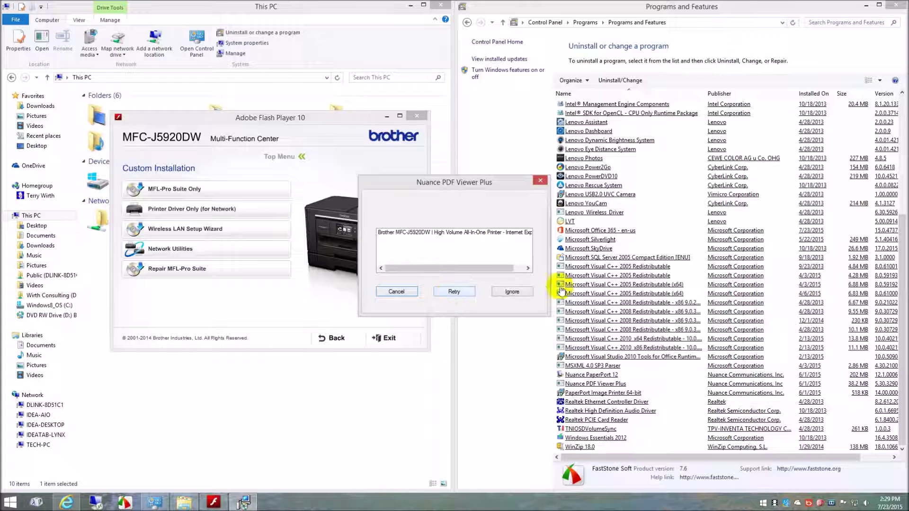
left_click(523, 292)
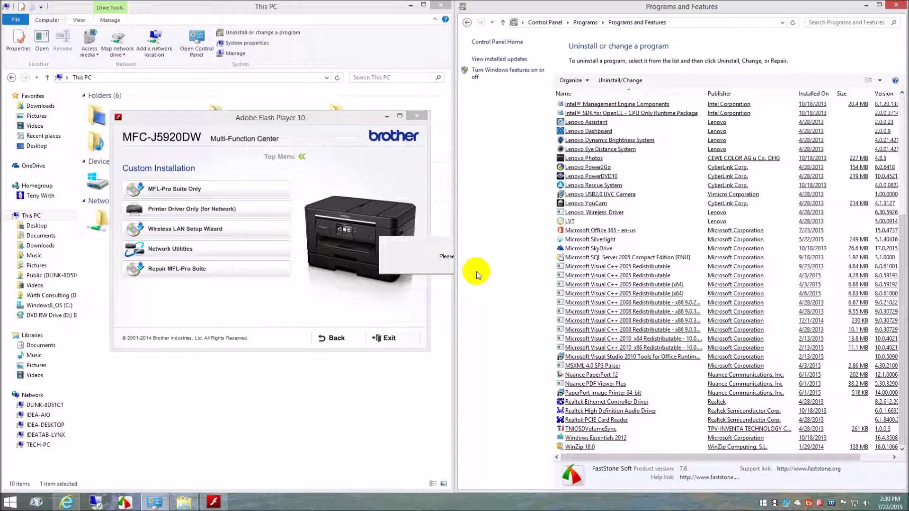
- Choose Yes to check for a newer version of the Brother software and continue the installation
left_click(417, 263)
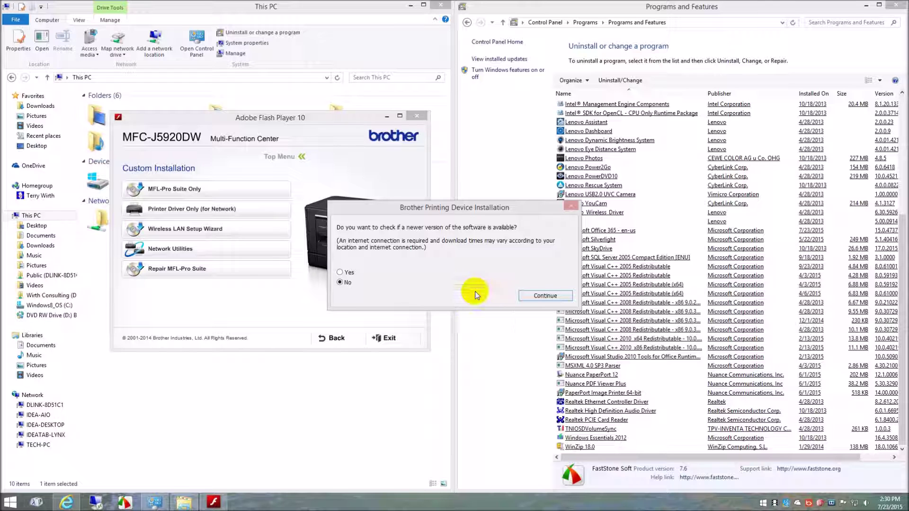
left_click(340, 272)
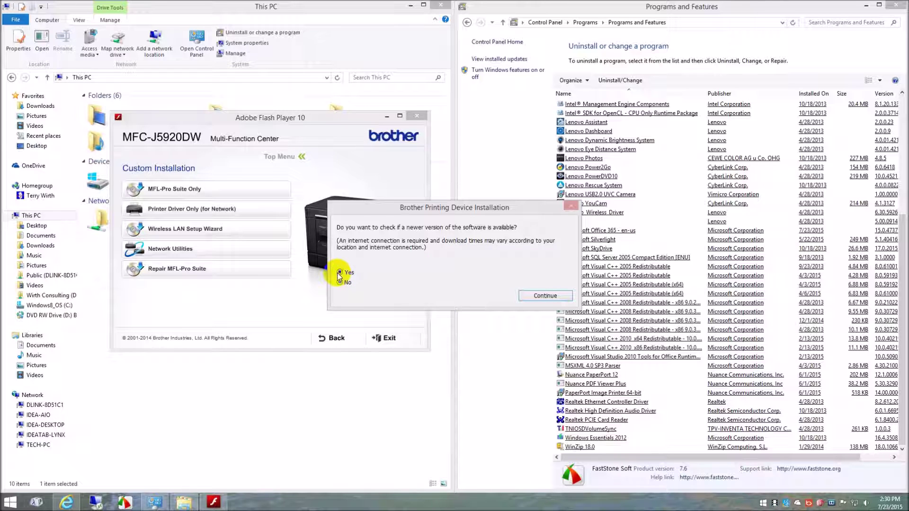
left_click(547, 295)
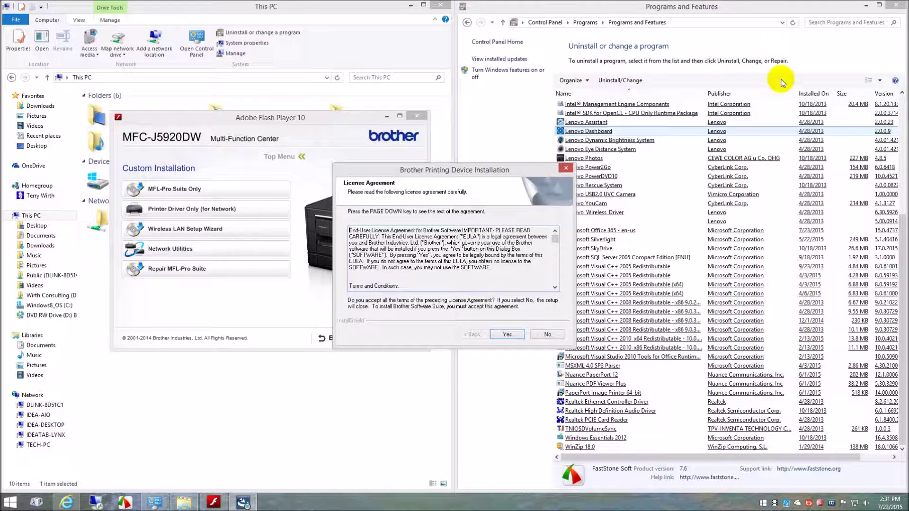
- Refresh the installed programs list and examine the Nuance PaperPort 12, Nuance PDF Viewer Plus and PaperPort Image Printer 64-bit entries
left_click(762, 8)
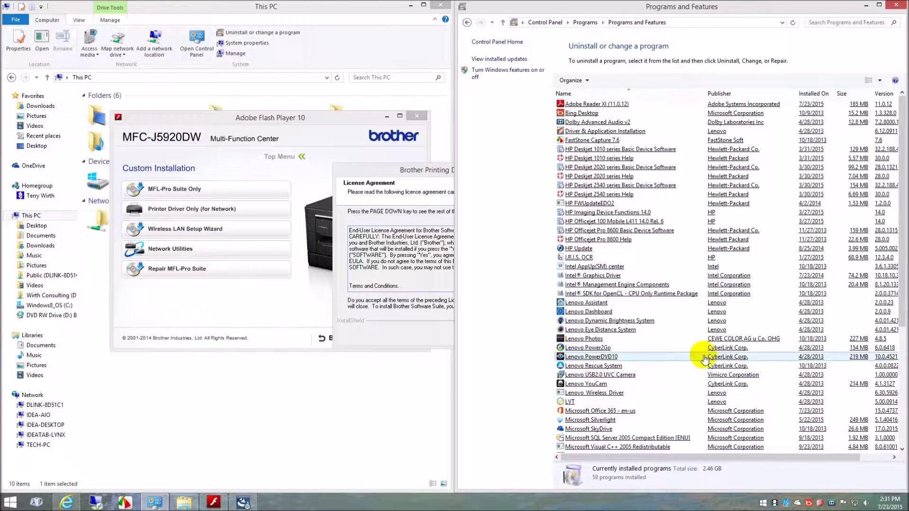
scroll(766, 345, "down", 2)
scroll(766, 346, "down", 5)
left_click(765, 339)
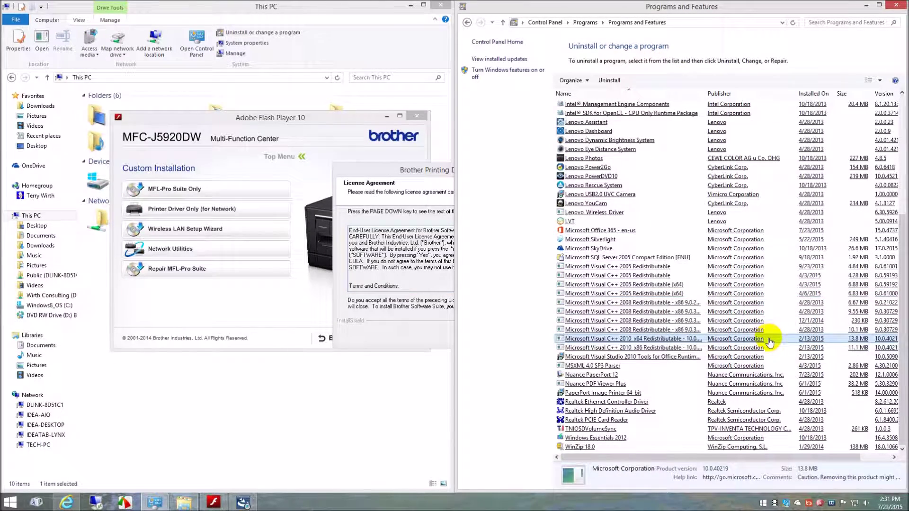
left_click(776, 393)
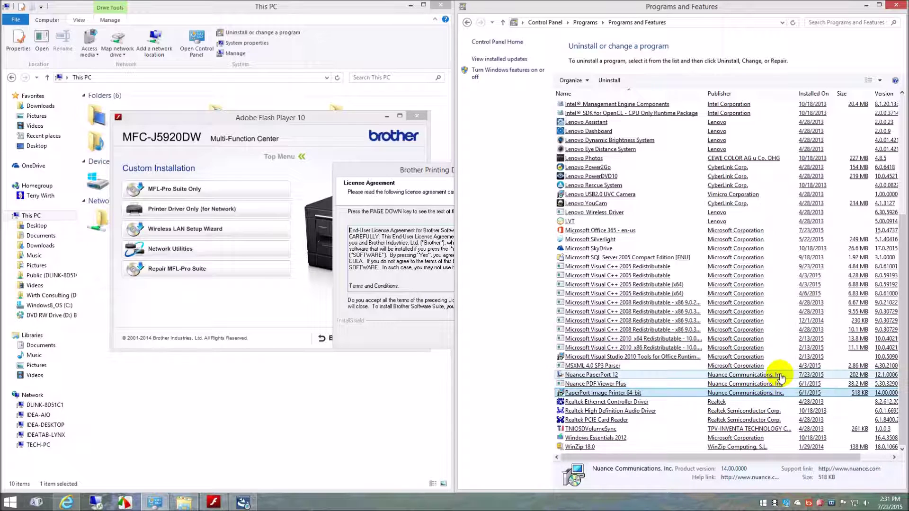
left_click(779, 376)
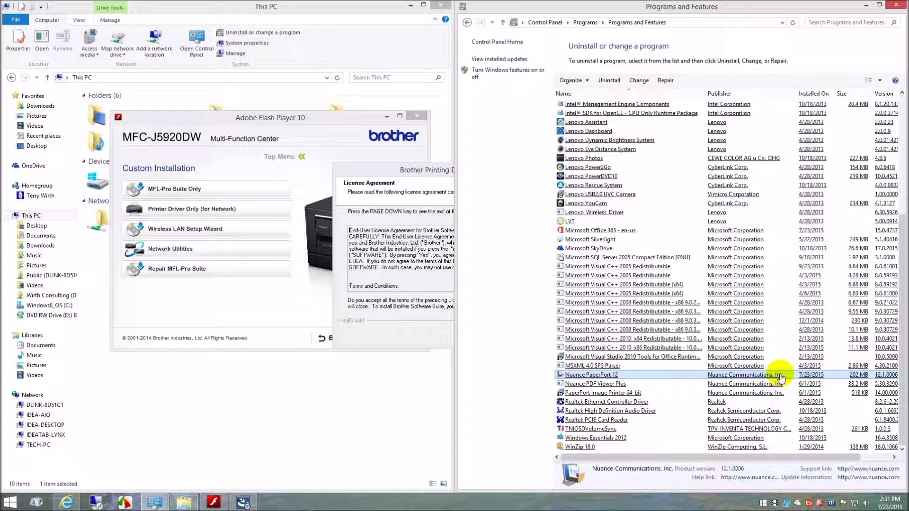
left_click(779, 383)
left_click(779, 392)
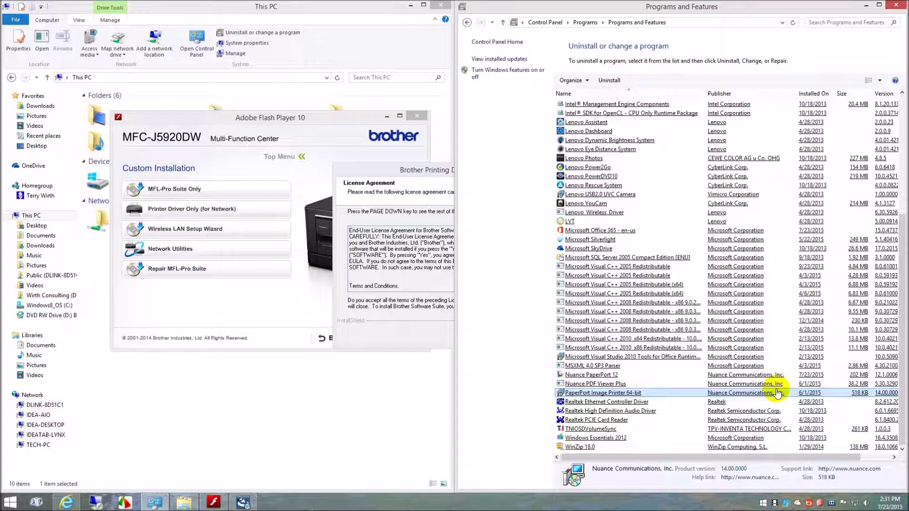
- Accept the Brother license agreement and continue with Wireless Network Connection as the connection type, without Custom Install
left_click(400, 337)
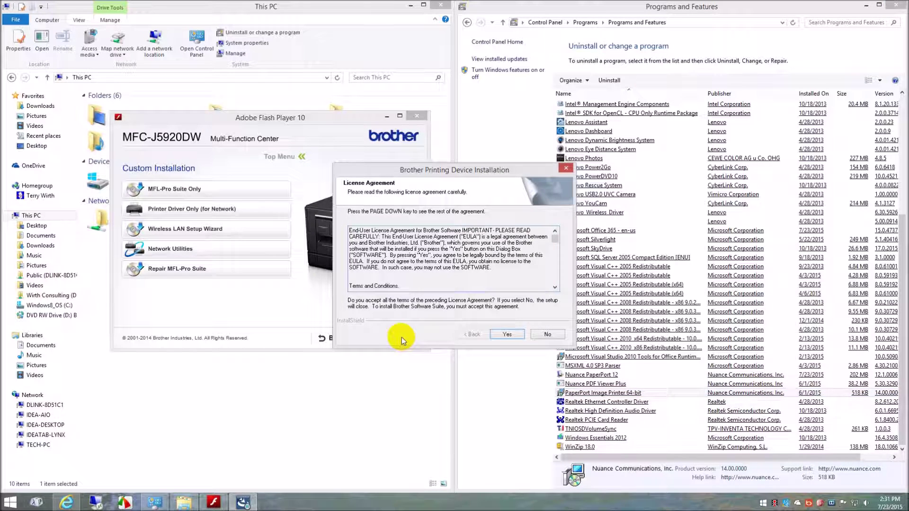
left_click(505, 335)
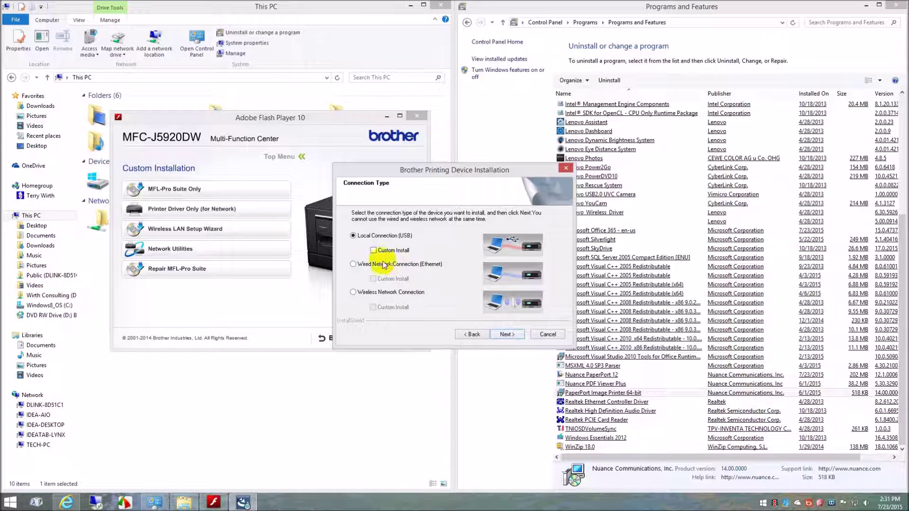
left_click(354, 293)
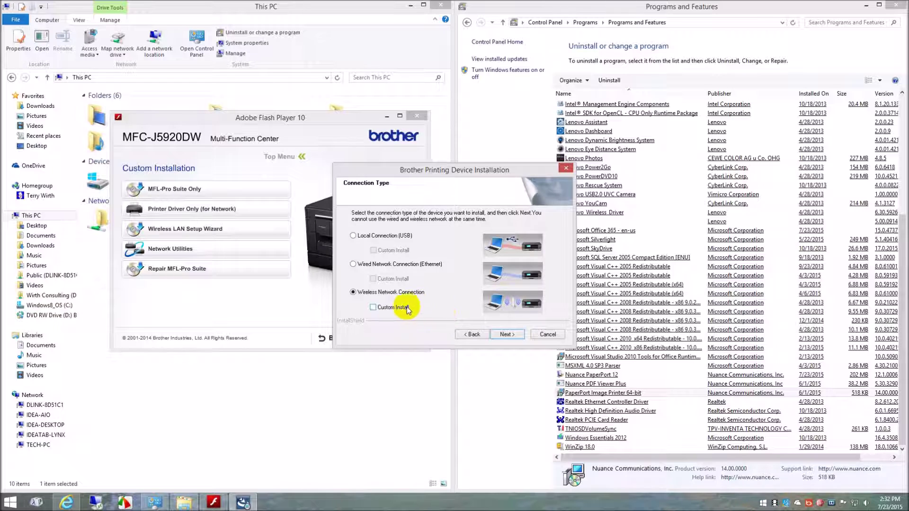
left_click(514, 337)
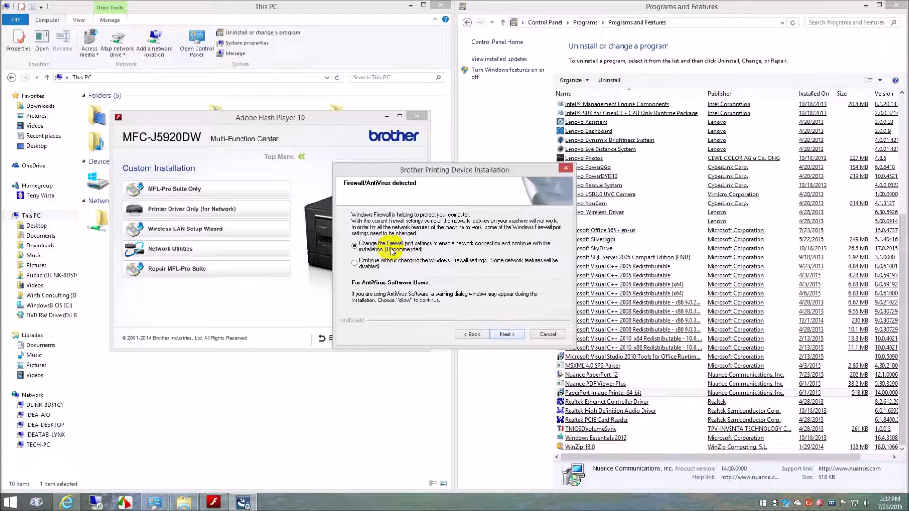
- Continue with the recommended Windows Firewall port change and select the MFC-J5920DW at 192.168.0.24 as the machine to install
left_click(506, 334)
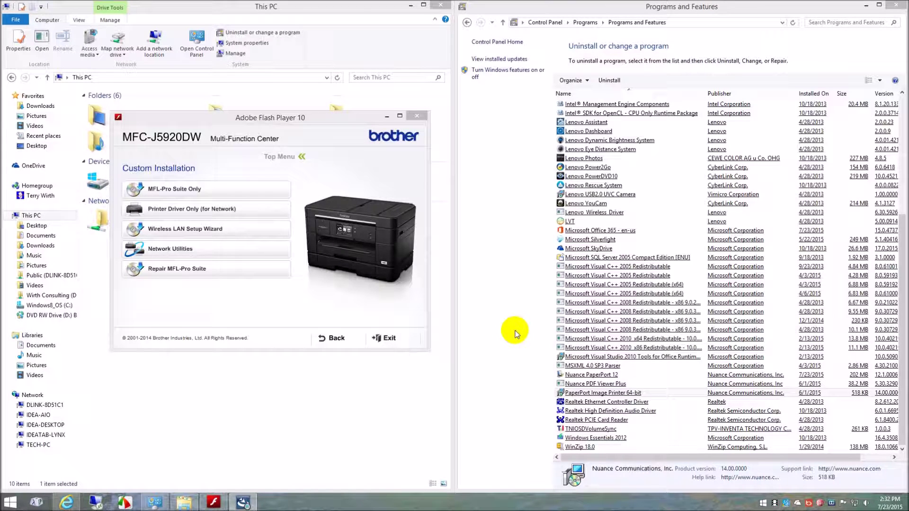
left_click(245, 503)
left_click(245, 503)
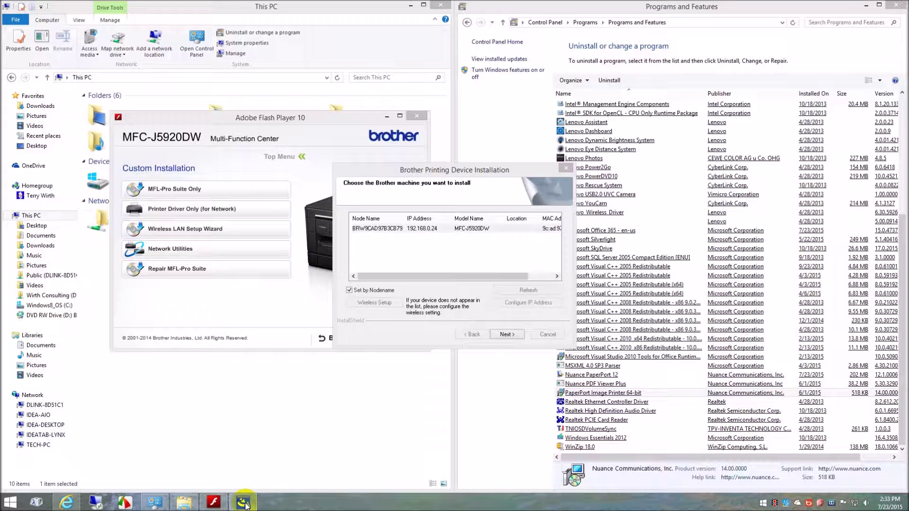
left_click(390, 229)
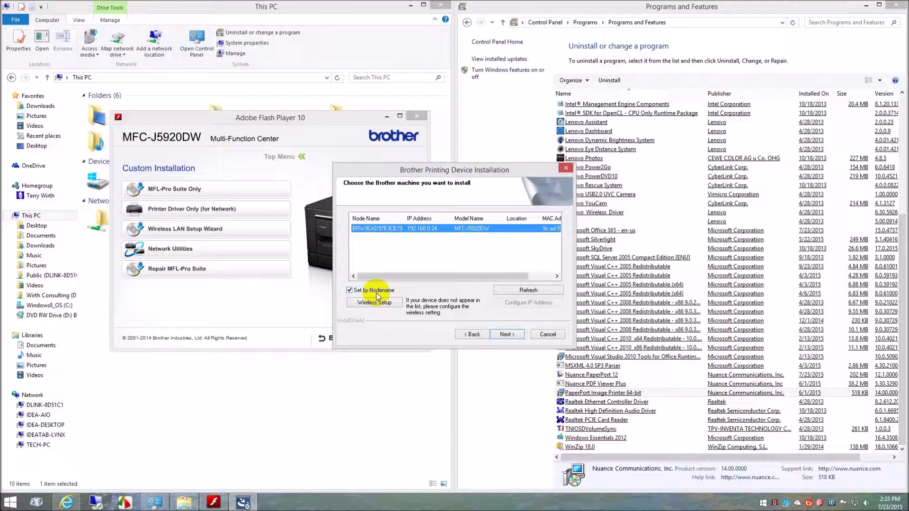
- View the printers under Devices and Printers, then go back to the installed programs list and the Brother installer
left_click(545, 22)
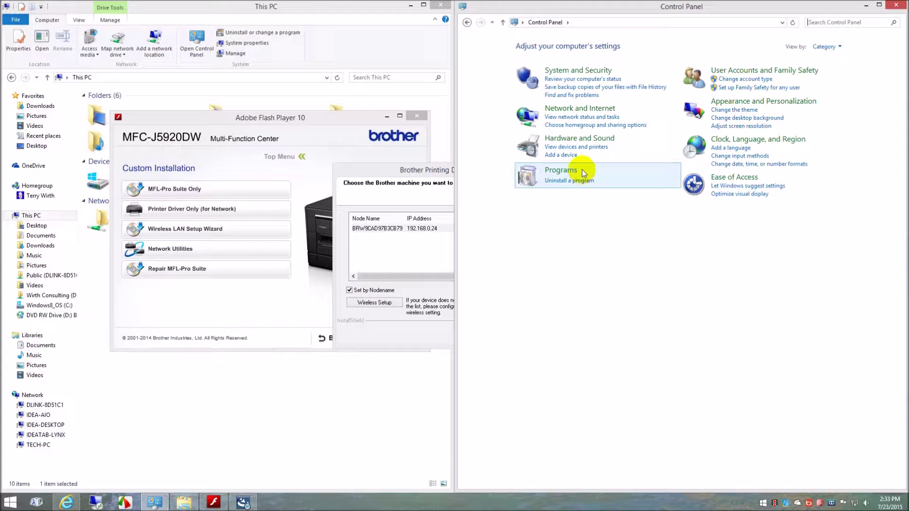
left_click(598, 148)
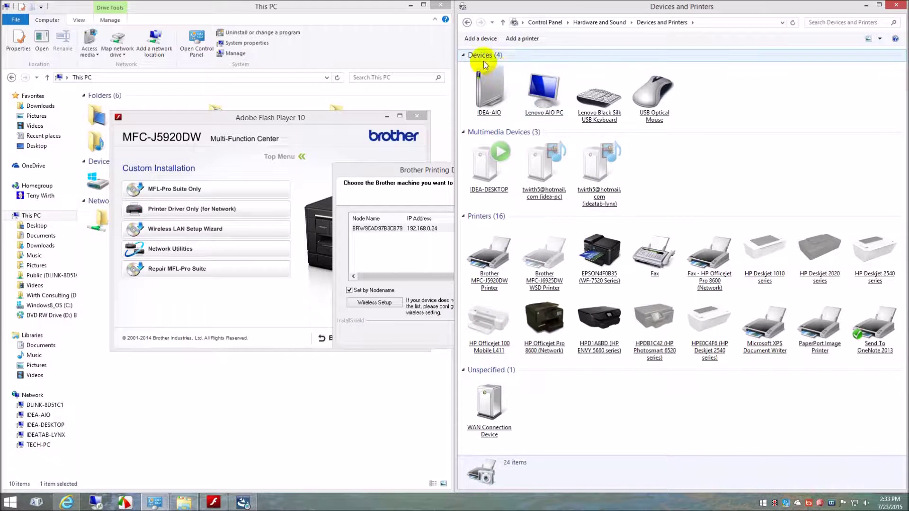
left_click(466, 23)
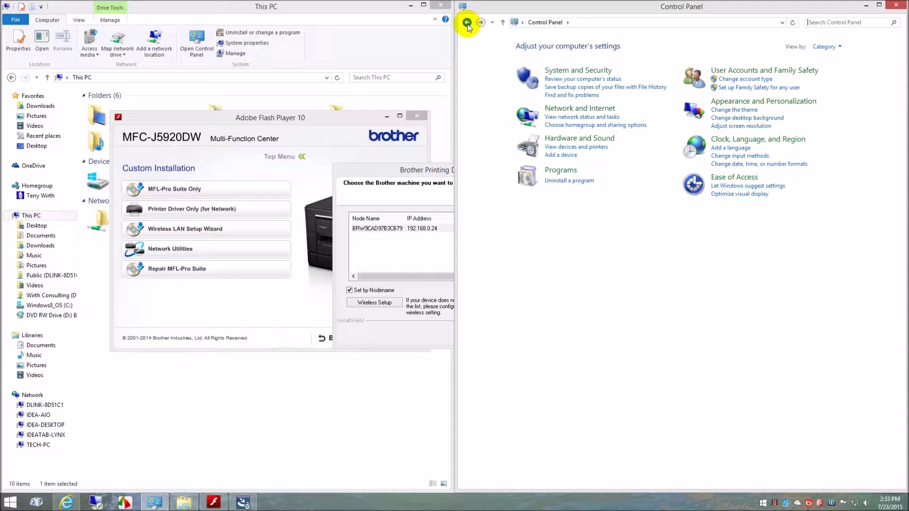
left_click(467, 23)
left_click(380, 336)
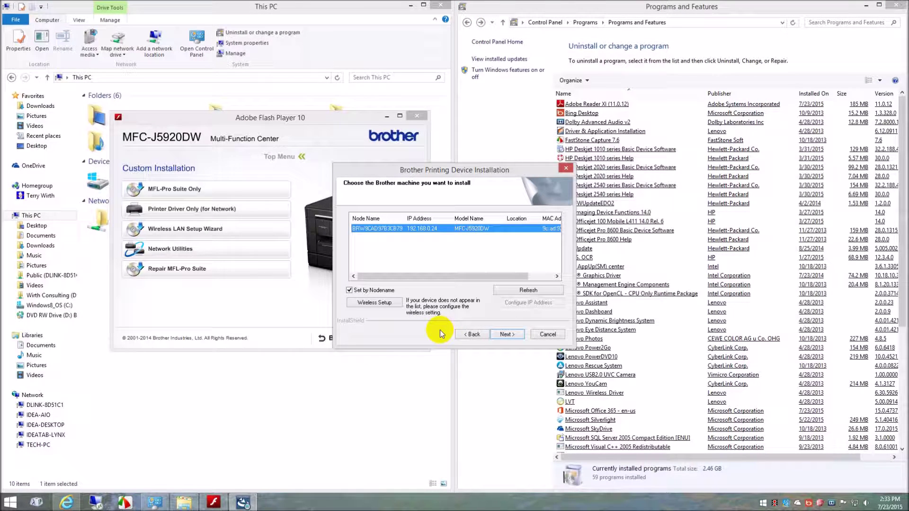
- Start installing the software for the selected MFC-J5920DW and move the disc menu window clear of the installer
left_click(506, 334)
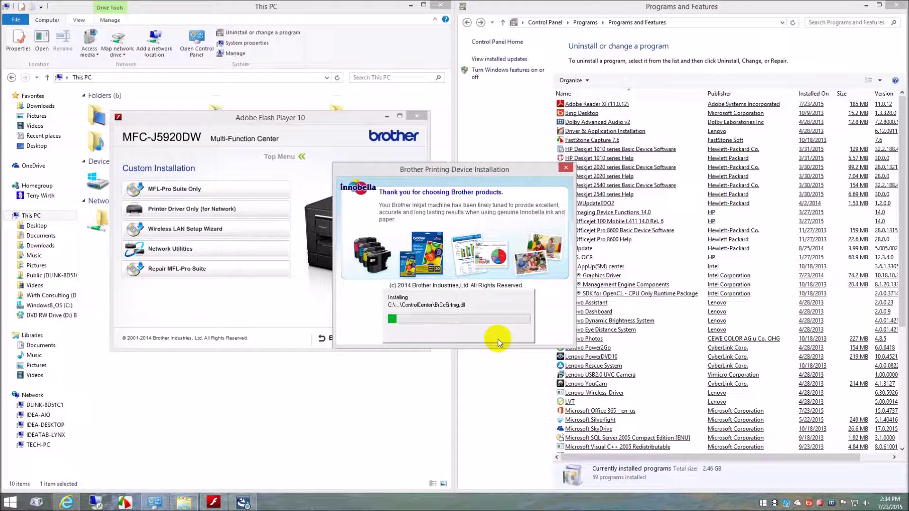
left_click_drag(302, 121, 208, 120)
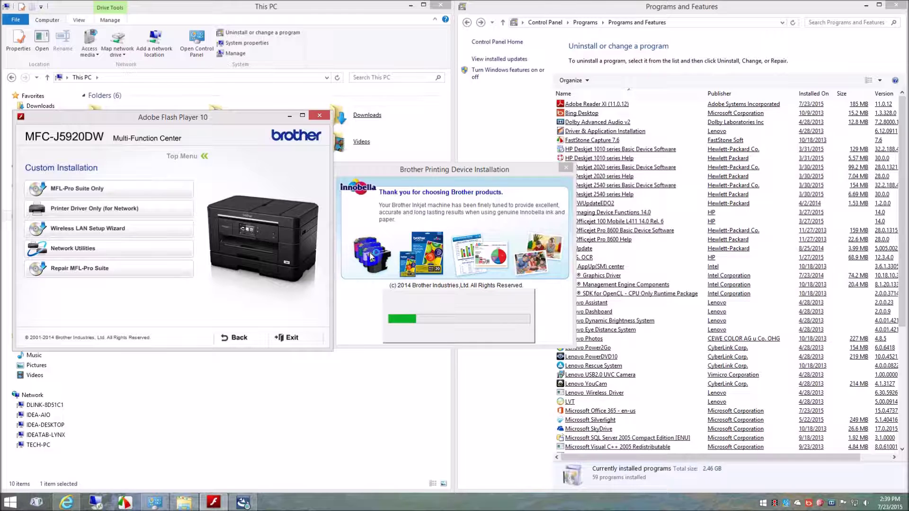
left_click(355, 295)
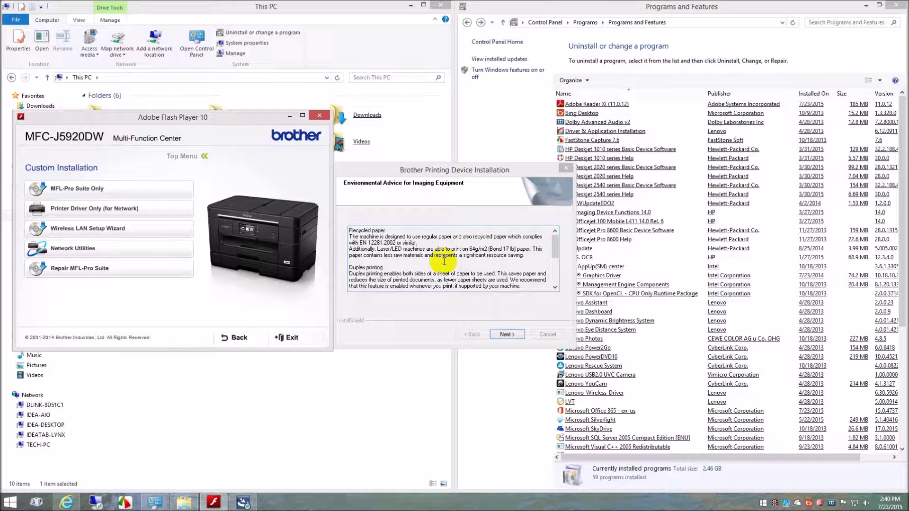
- Read through the environmental advice, then continue past it and the on-line registration without registering
left_click(555, 256)
left_click_drag(555, 255, 558, 283)
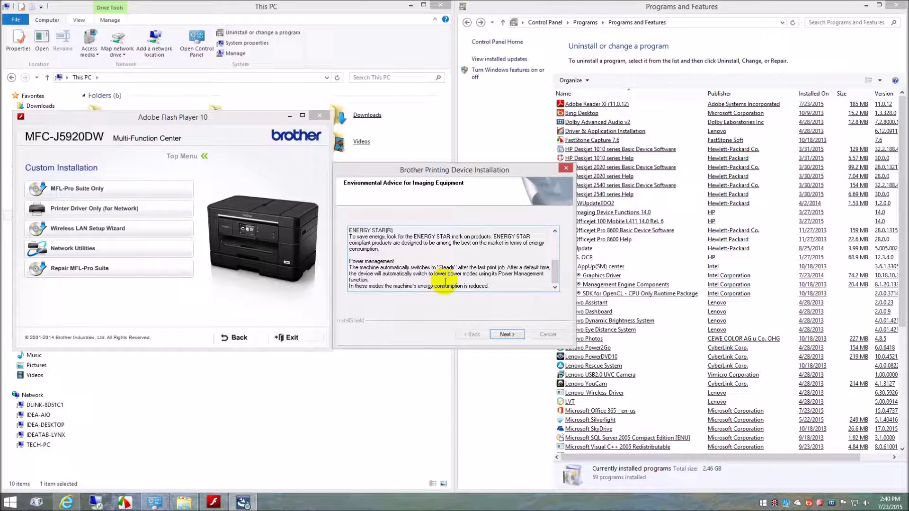
left_click(509, 335)
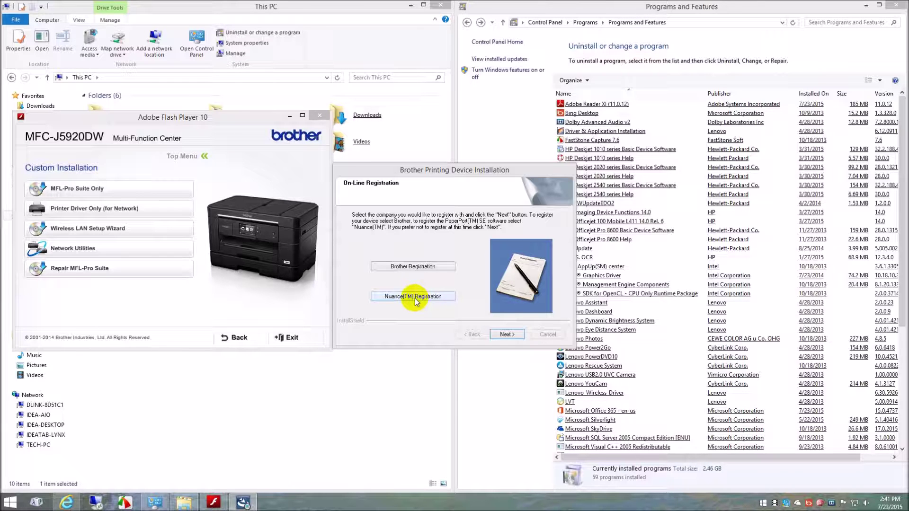
left_click(508, 335)
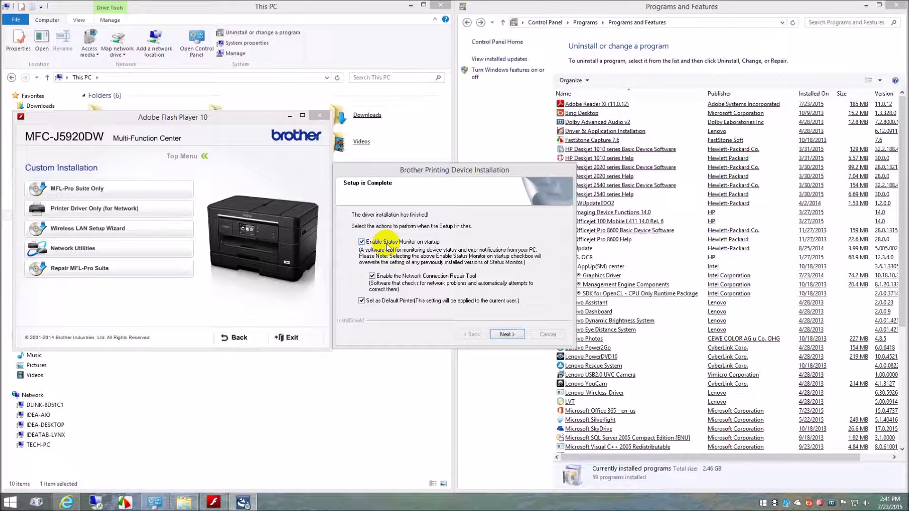
- Keep Status Monitor, the Network Connection Repair Tool and default printer enabled, but decline OmniJoin and the Brother Product Research and Support Program
left_click(509, 335)
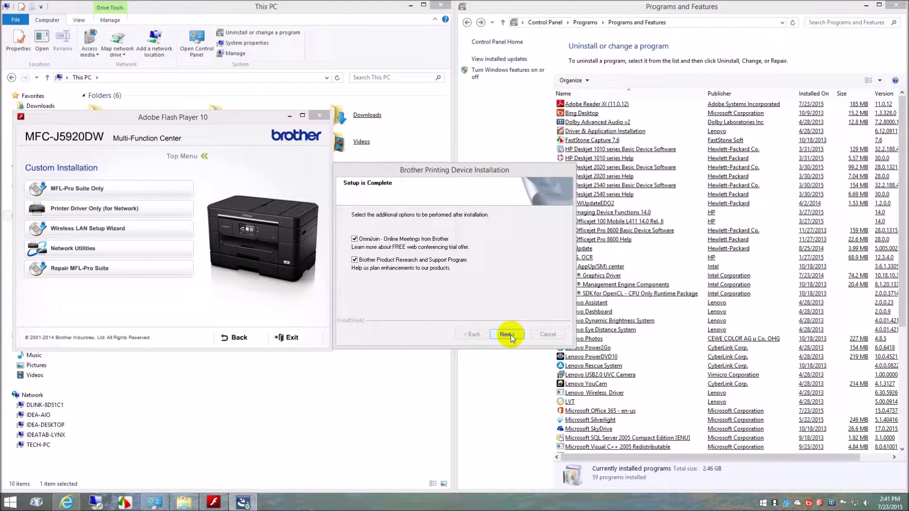
left_click(353, 239)
left_click(354, 260)
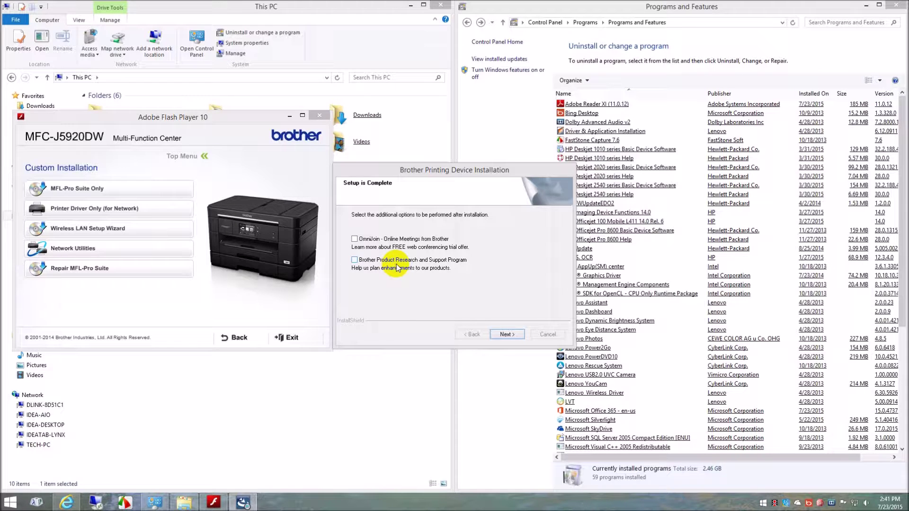
left_click(514, 335)
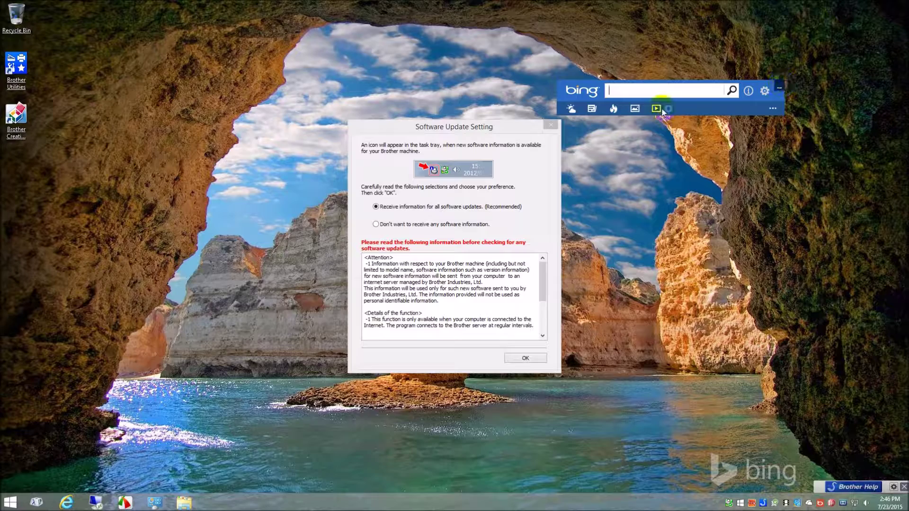
- Set the Brother software update preference to "Don't want to receive any software information" and confirm it
left_click(433, 127)
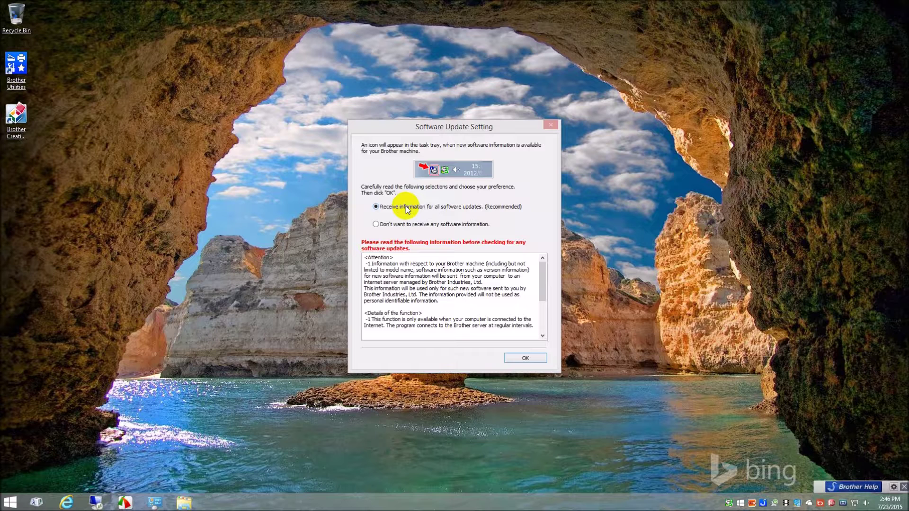
left_click(377, 225)
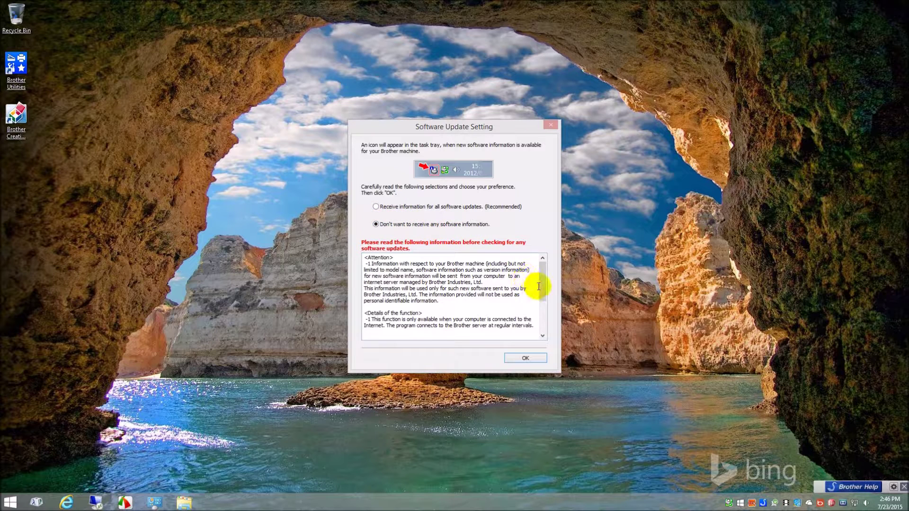
mouse_move(541, 288)
left_mouse_down()
mouse_move(542, 322)
mouse_move(539, 271)
left_mouse_up()
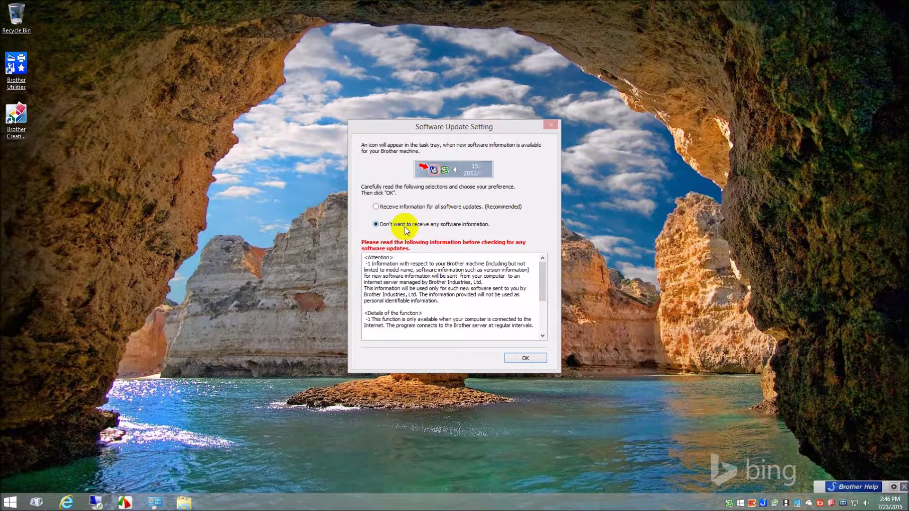
left_click(527, 359)
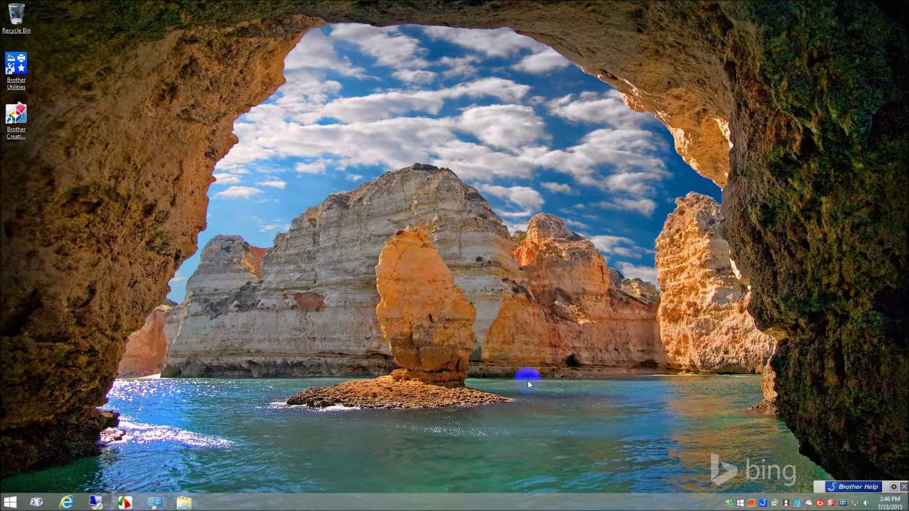
- Examine the basic and advanced Status Monitor options, then close them without changing anything
right_click(729, 503)
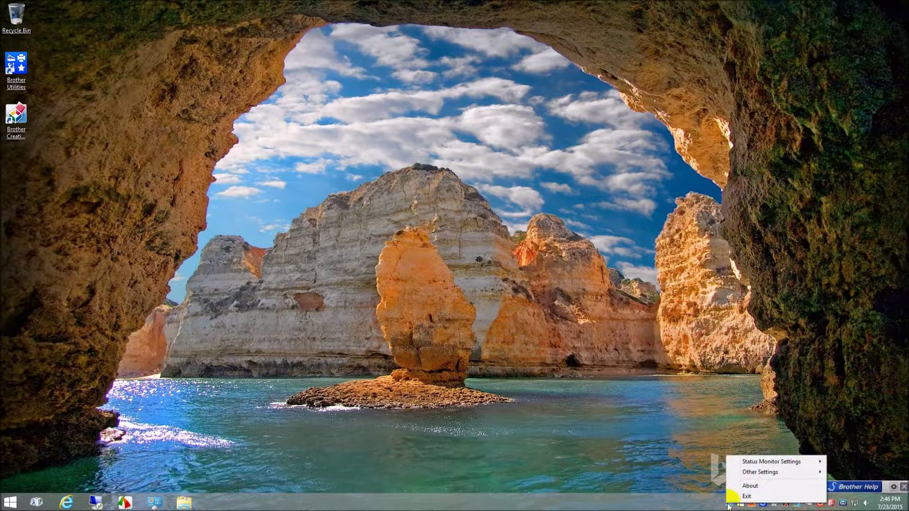
left_click(744, 461)
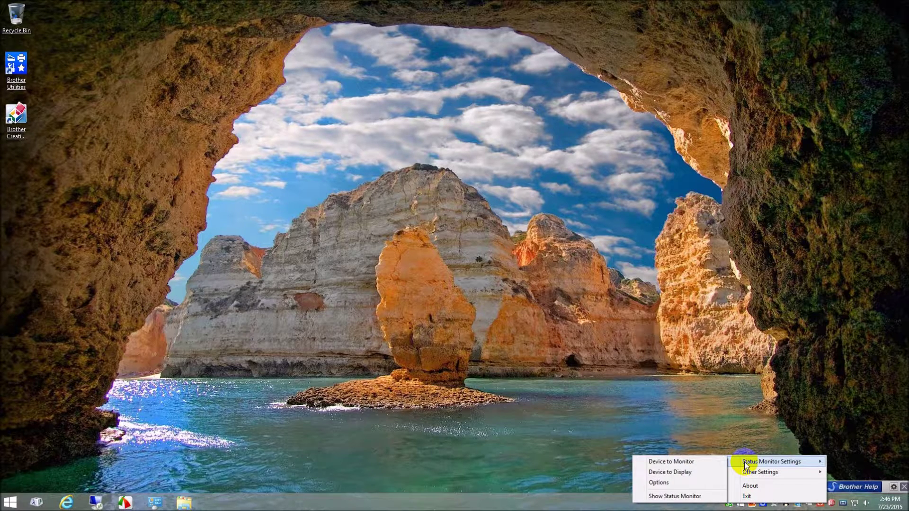
left_click(699, 486)
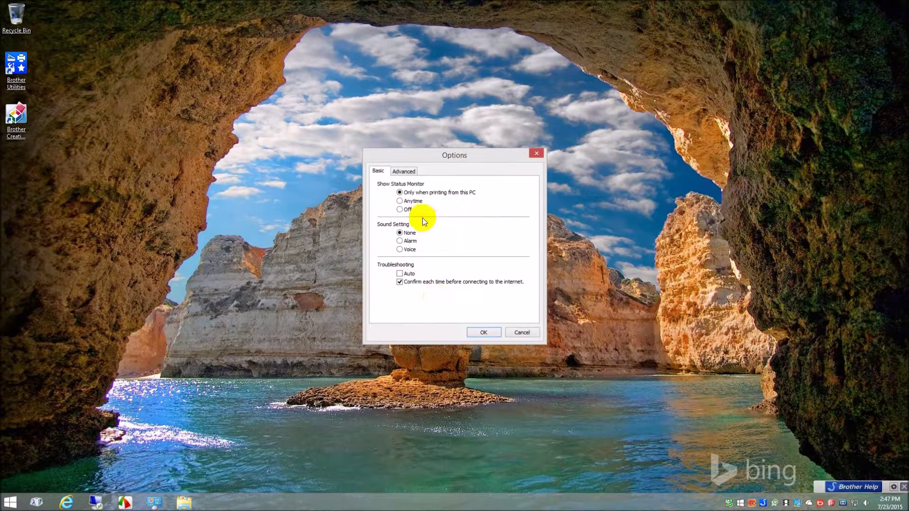
left_click(403, 171)
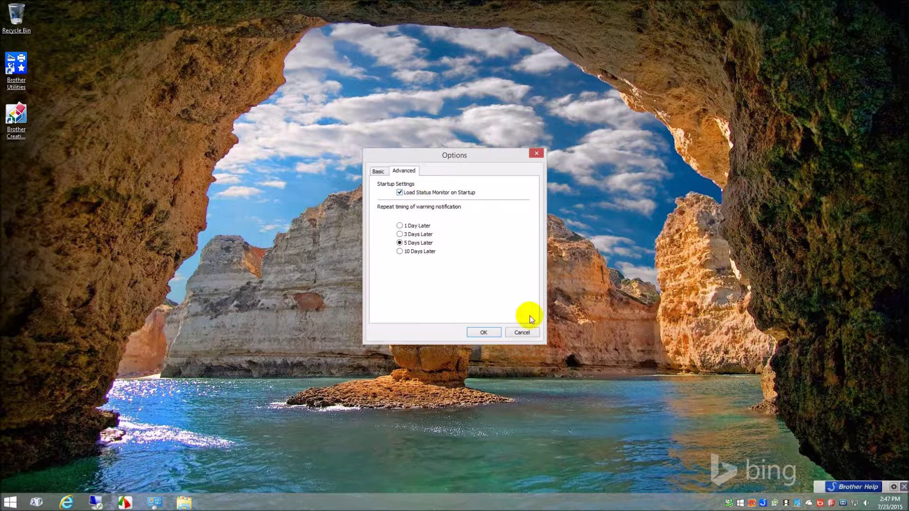
left_click(378, 171)
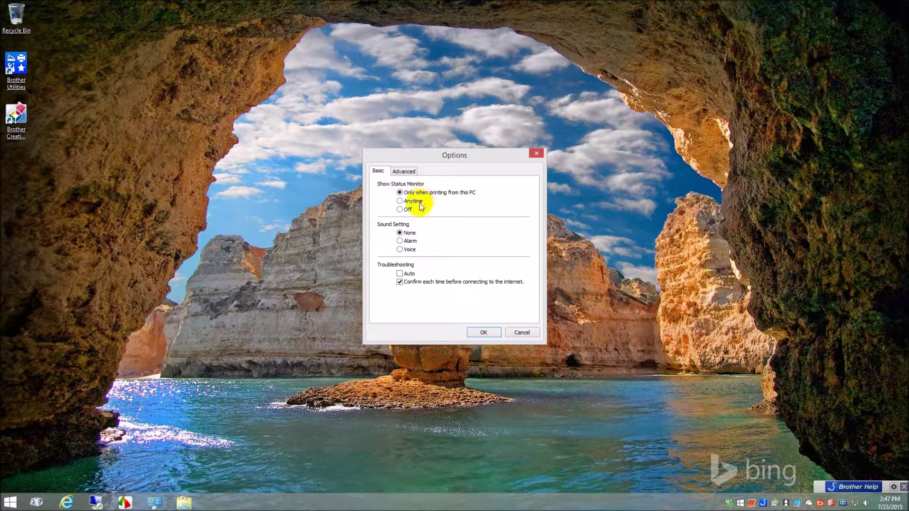
left_click(521, 332)
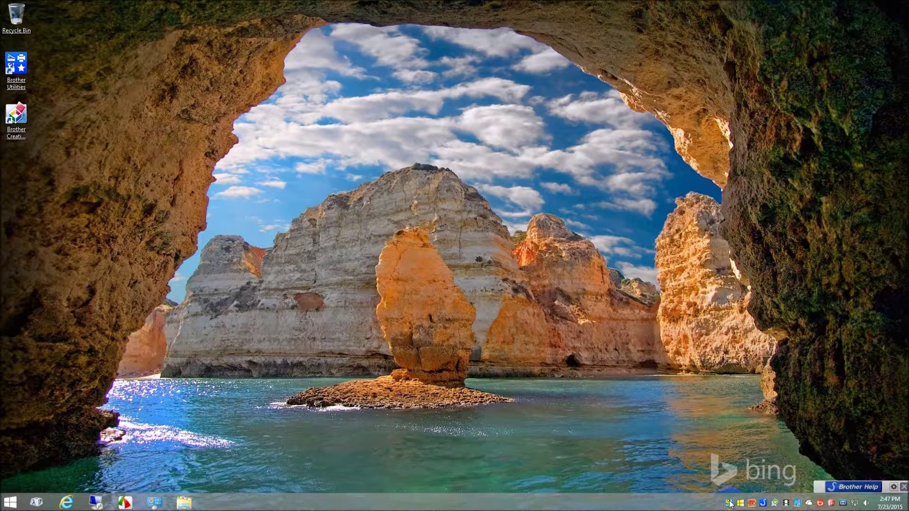
- Open Status Monitor for the MFC-J5920DW, view its online troubleshooting page, and close both the page and the monitor
double_click(729, 503)
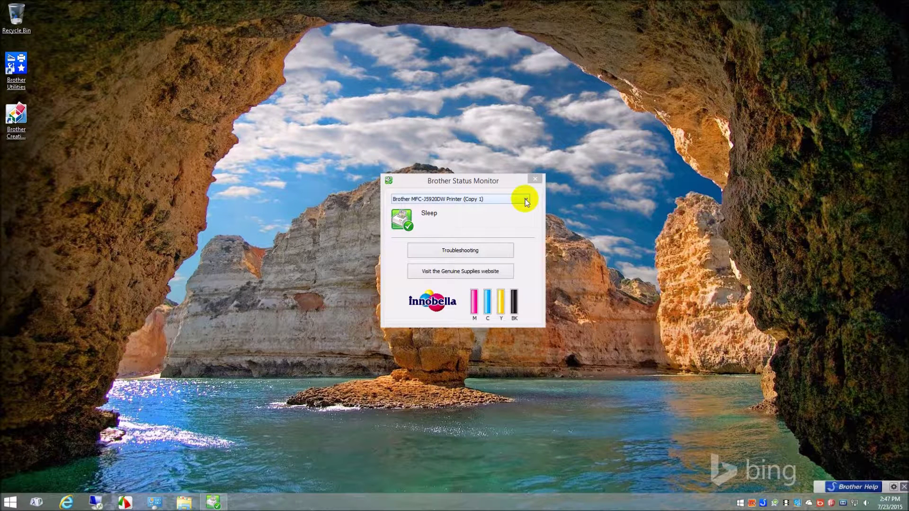
left_click(498, 204)
left_click(497, 206)
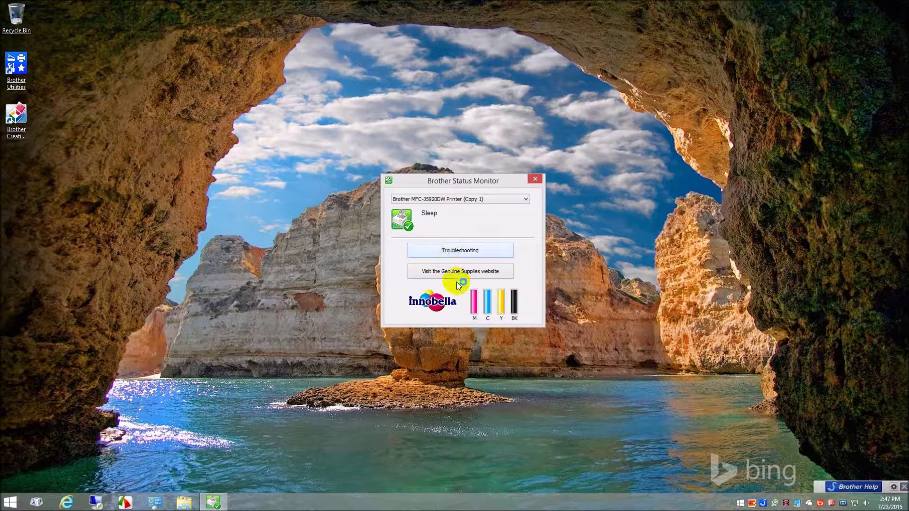
left_click(469, 255)
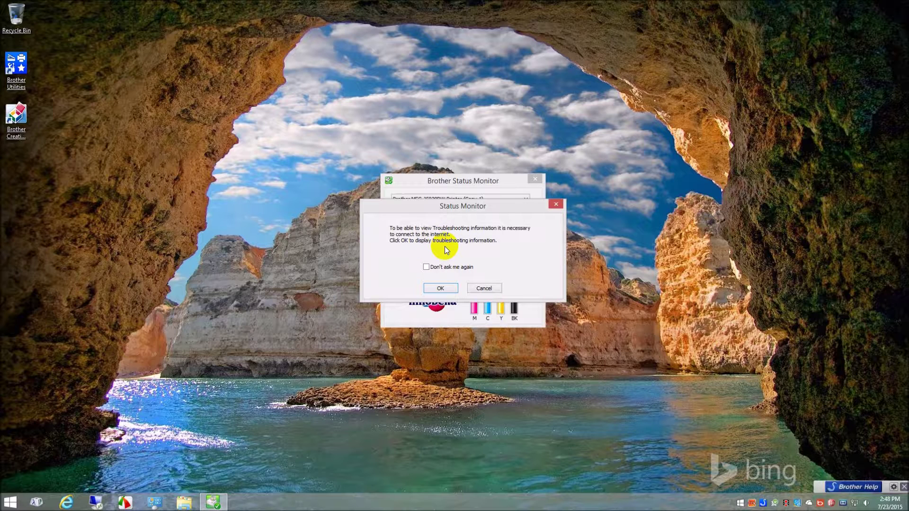
left_click(442, 287)
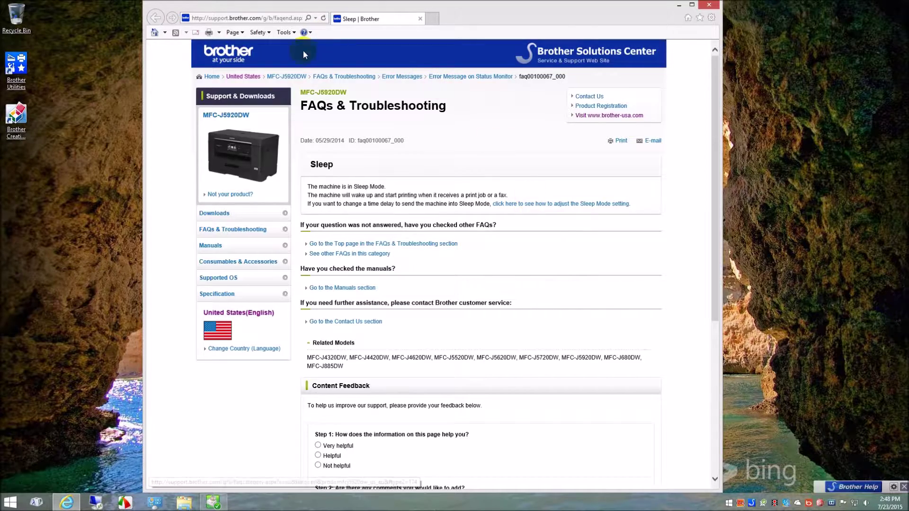
left_click(709, 5)
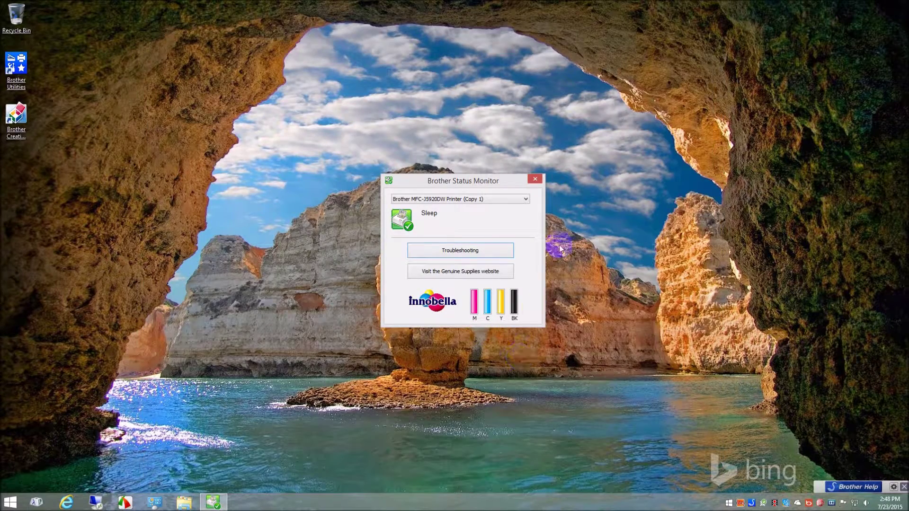
left_click(536, 179)
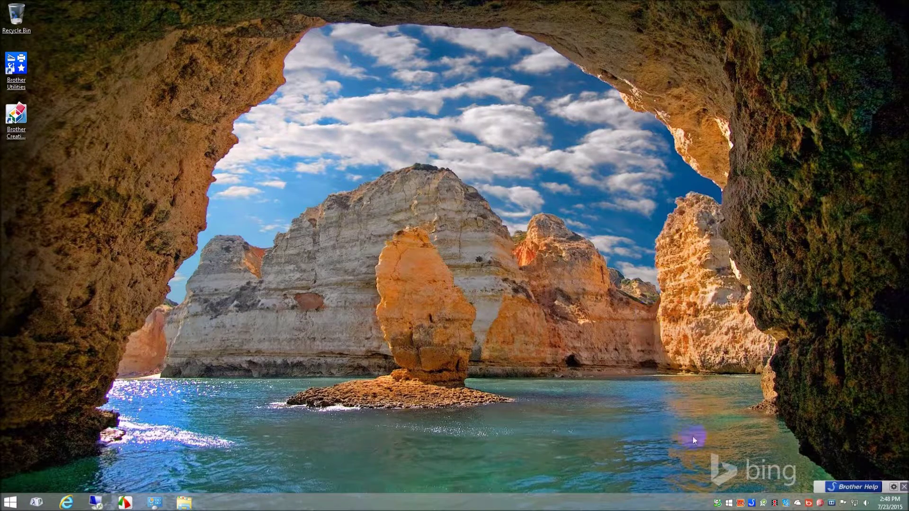
- Review the Status Monitor display, sound and troubleshooting options once more and cancel out of them
right_click(717, 504)
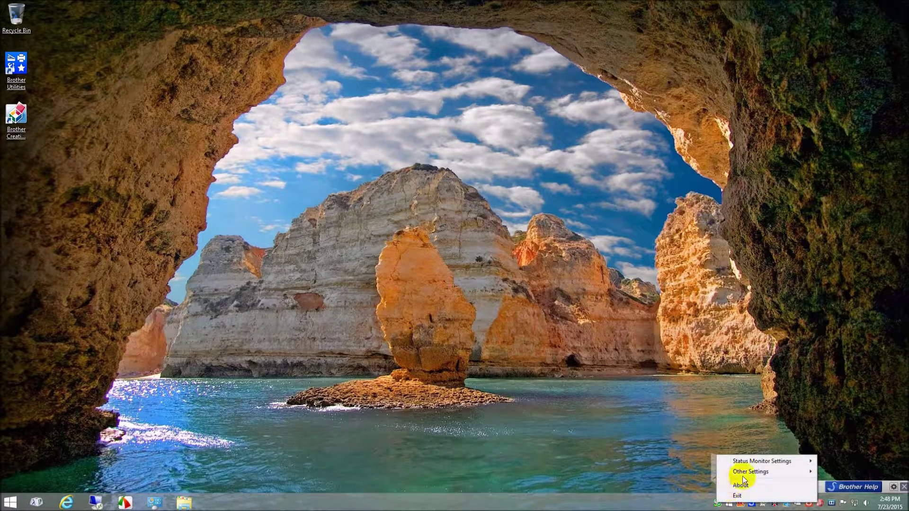
mouse_move(747, 471)
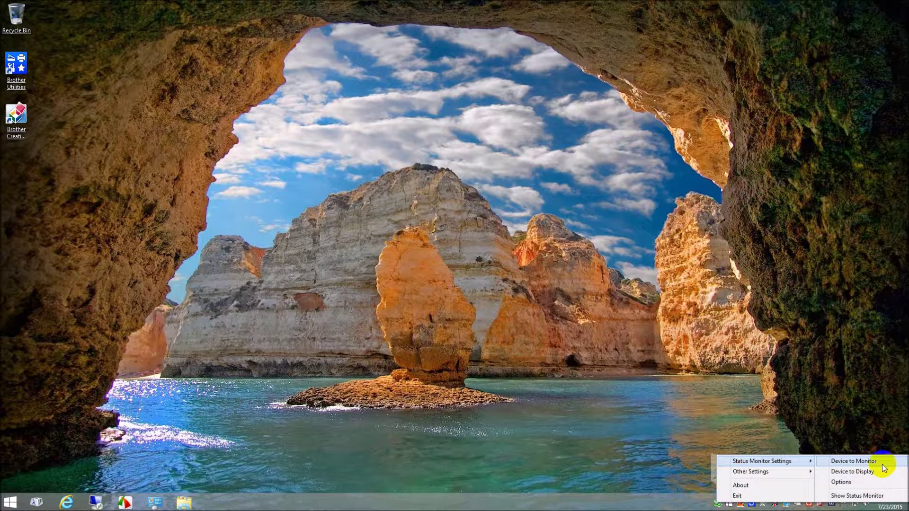
left_click(875, 484)
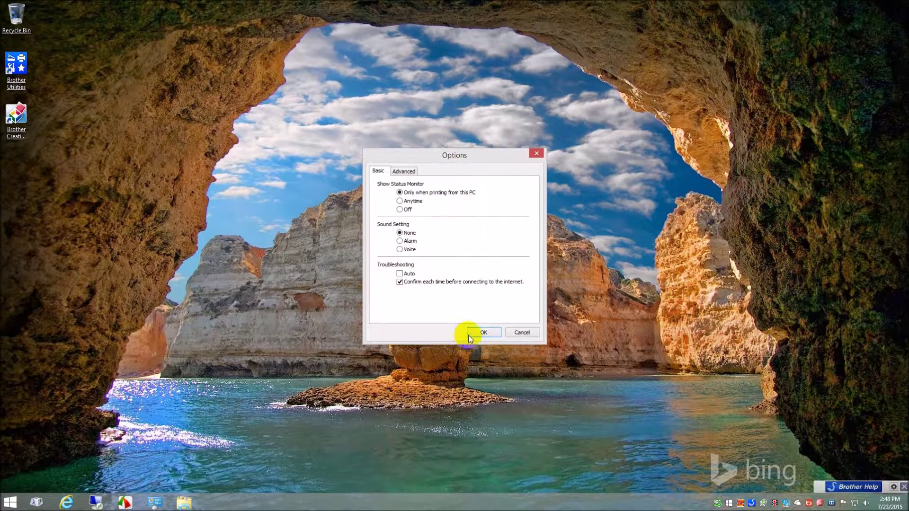
left_click(521, 332)
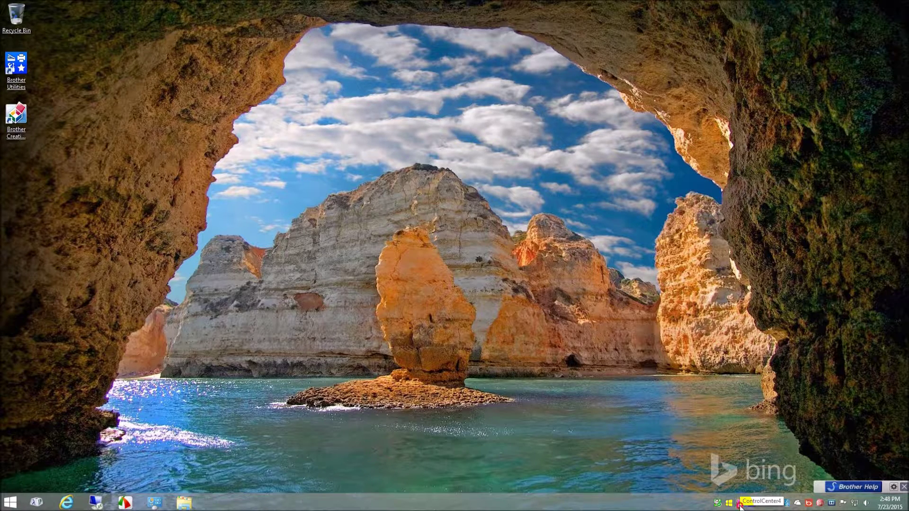
- Open ControlCenter4 and choose Home Mode as its user interface
right_click(740, 504)
left_click(763, 457)
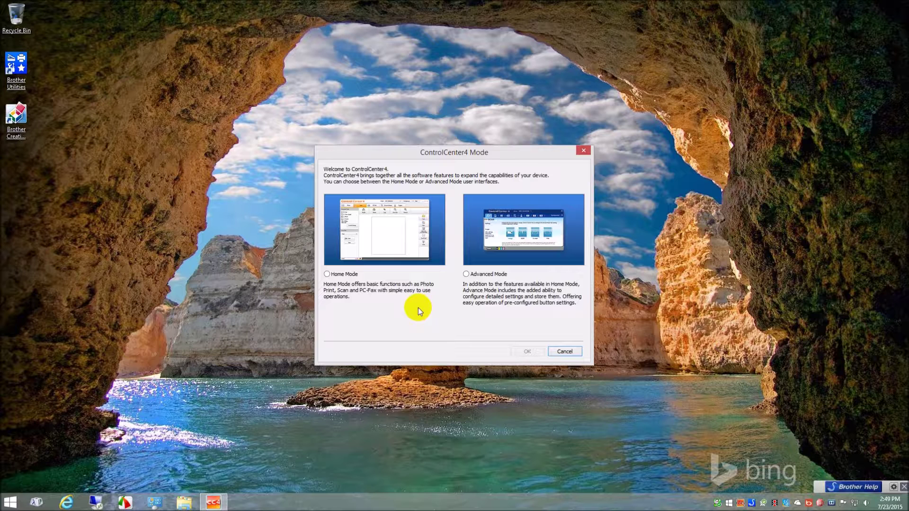
left_click(326, 274)
left_click(527, 351)
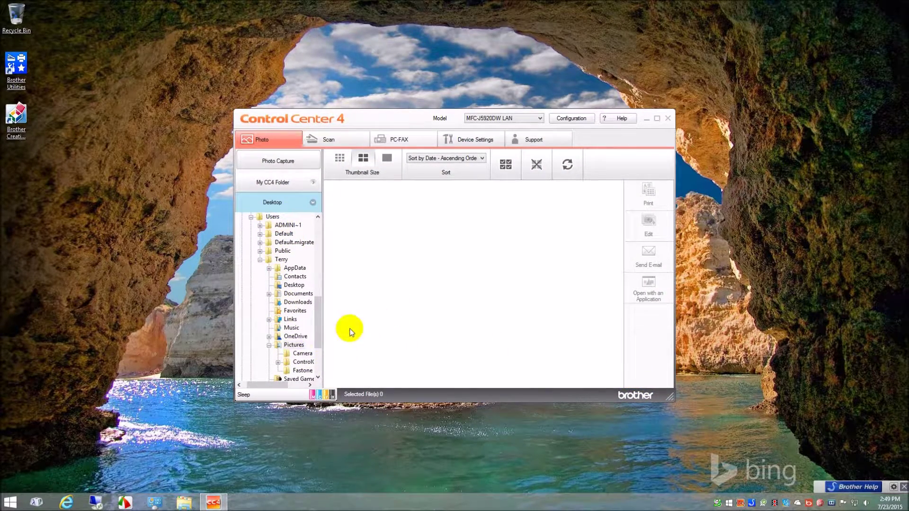
- Expand the ControlCenter4 folder under Pictures, maximize the window and widen the folder tree to show full folder names
double_click(303, 363)
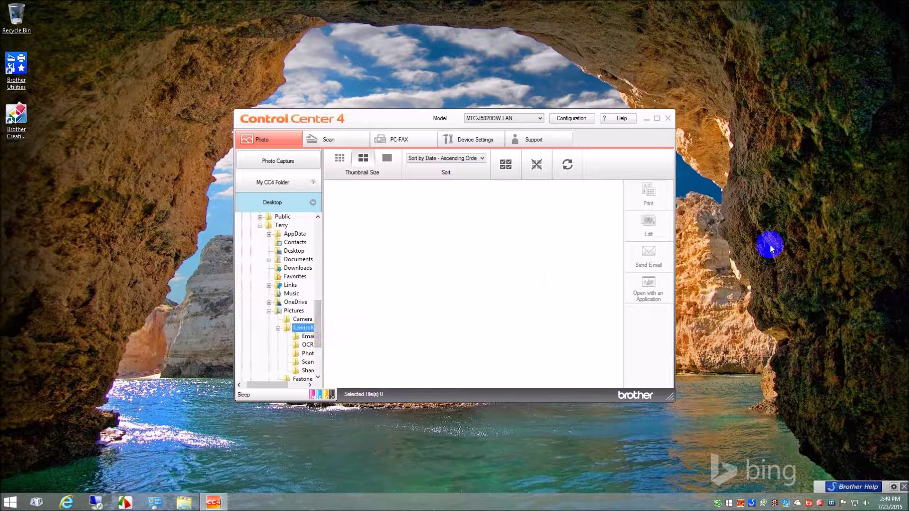
left_click(657, 118)
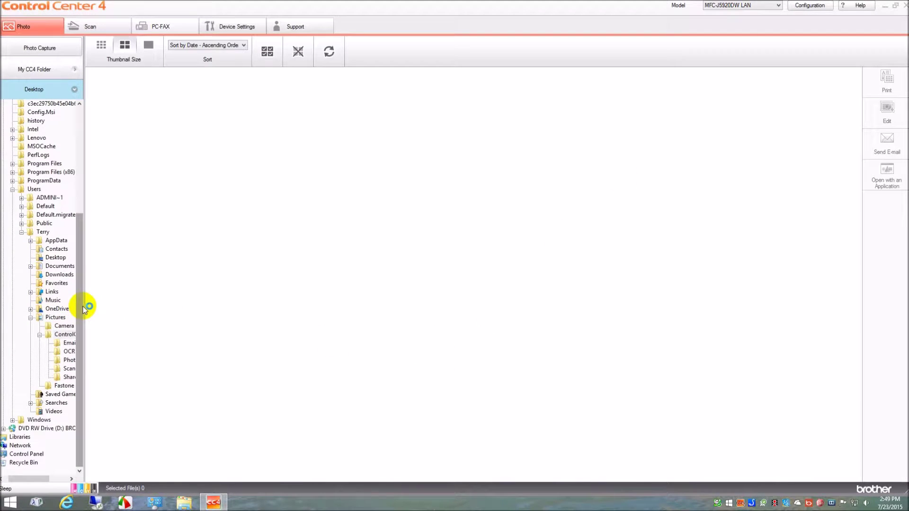
left_click_drag(83, 306, 176, 318)
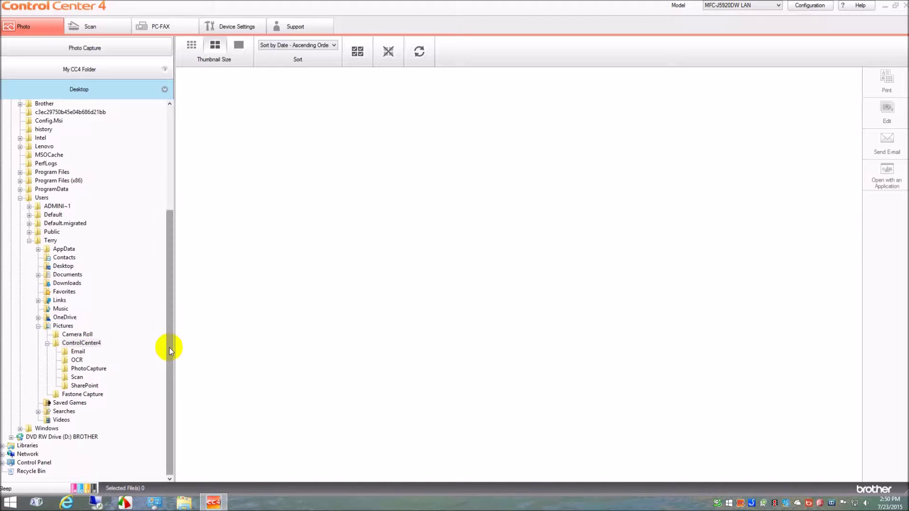
left_click_drag(169, 348, 170, 338)
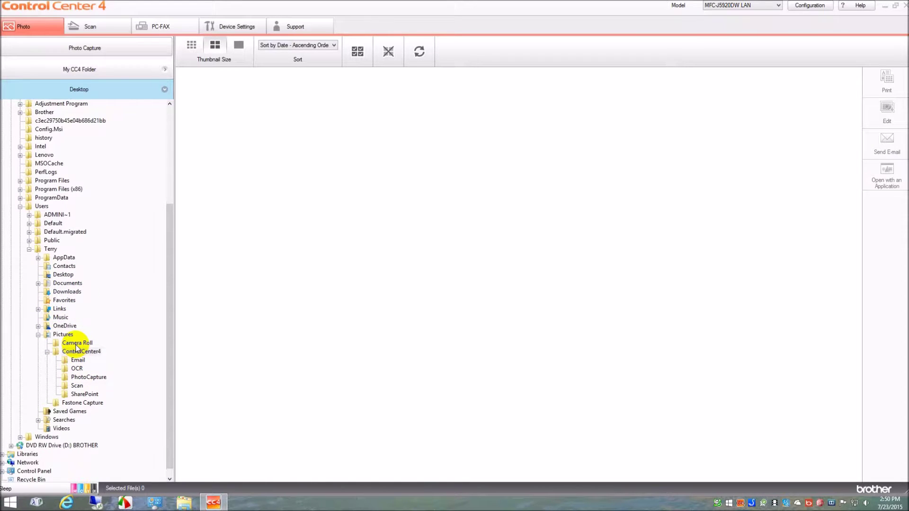
- Browse the network folders through DLINK-8D51C1 and the Wirth Consulting share, and open Image Gallery
left_click(82, 403)
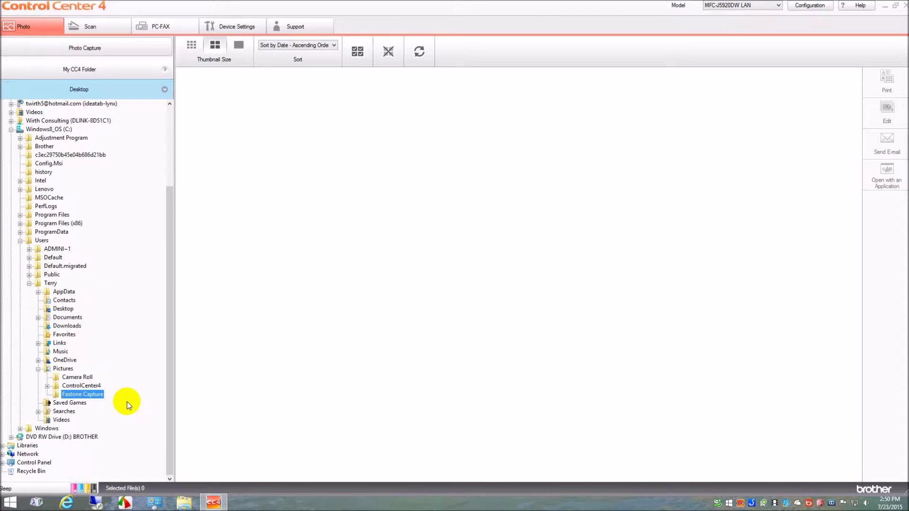
left_click(28, 446)
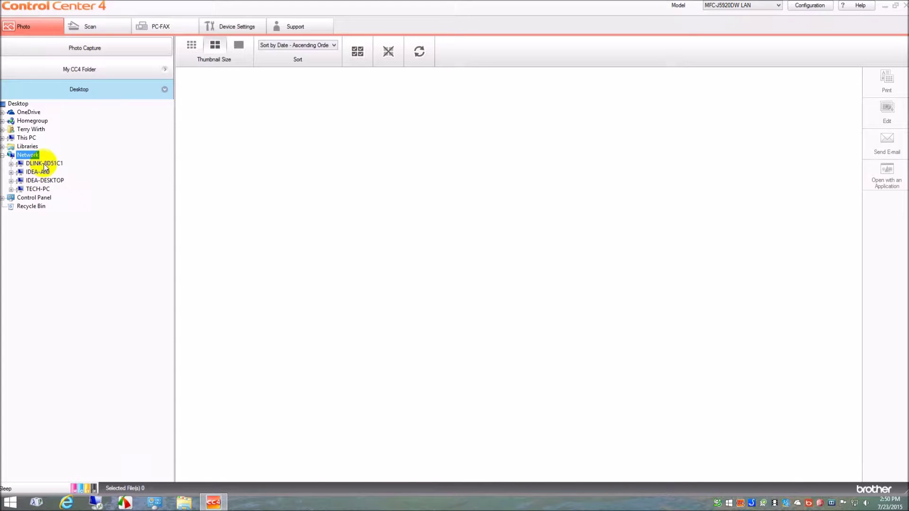
left_click(44, 164)
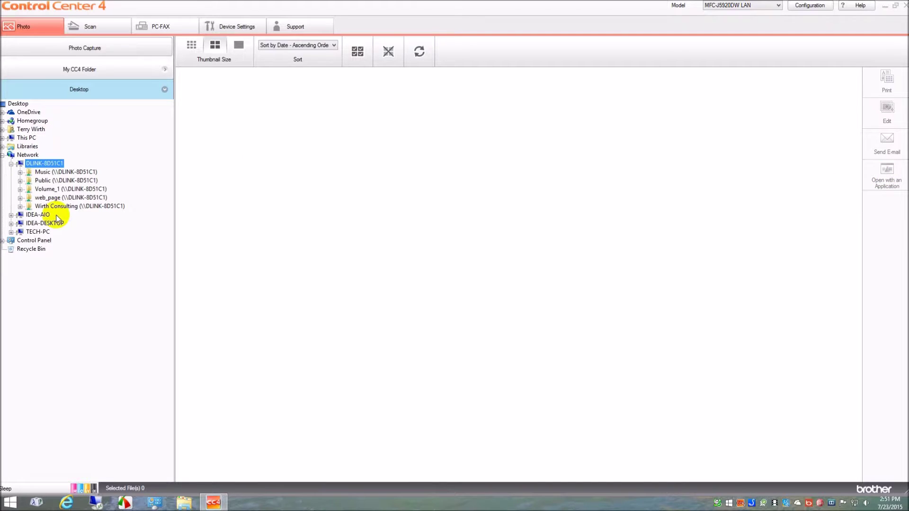
double_click(66, 206)
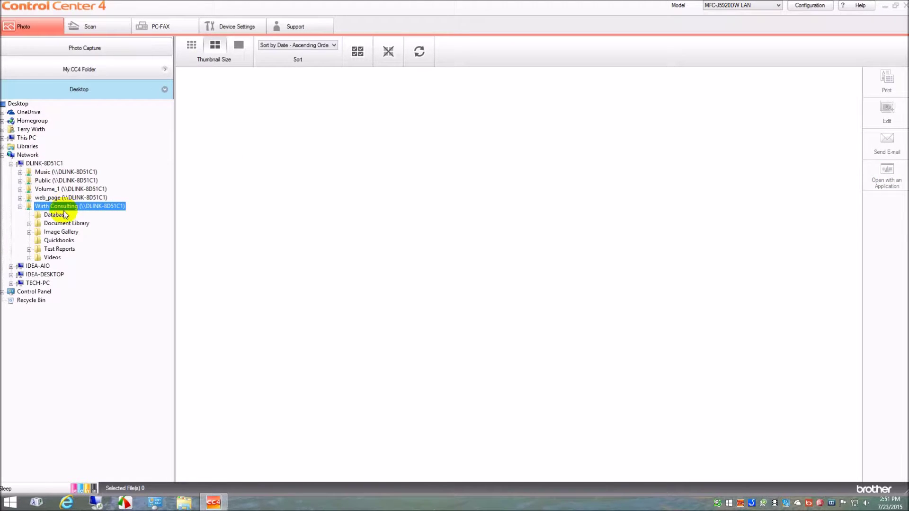
left_click(61, 232)
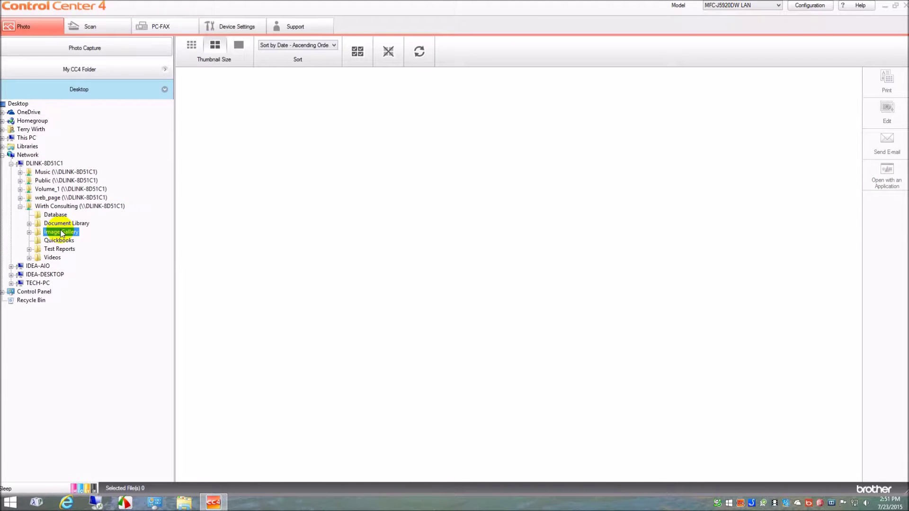
double_click(61, 232)
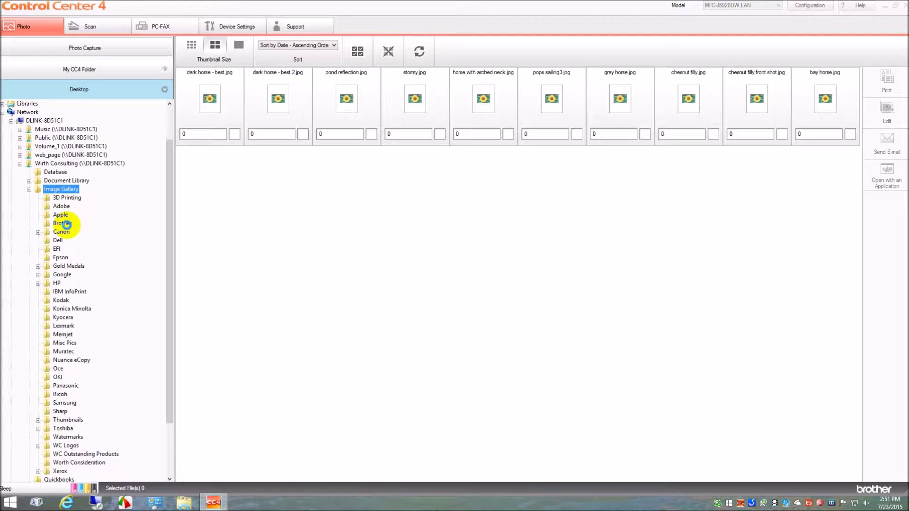
- Open the Brother subfolder of Image Gallery and look through its image thumbnails
left_click(66, 224)
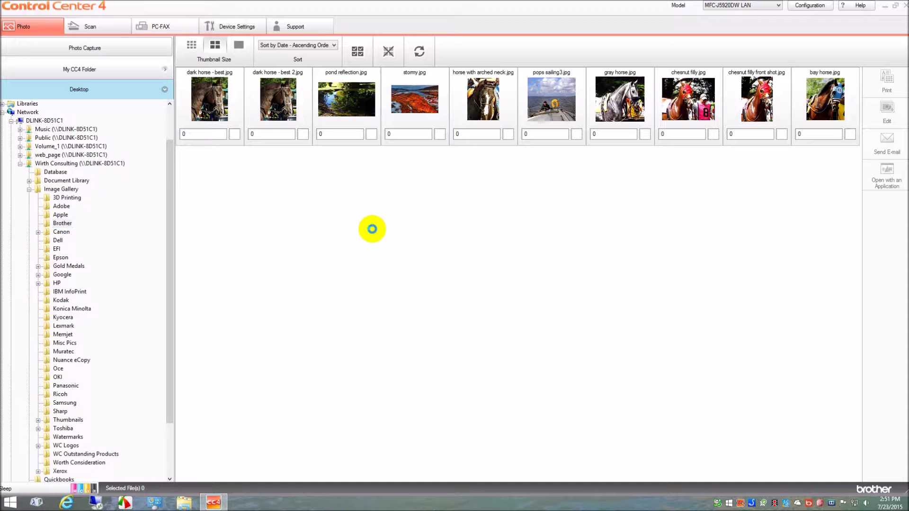
left_click(371, 231)
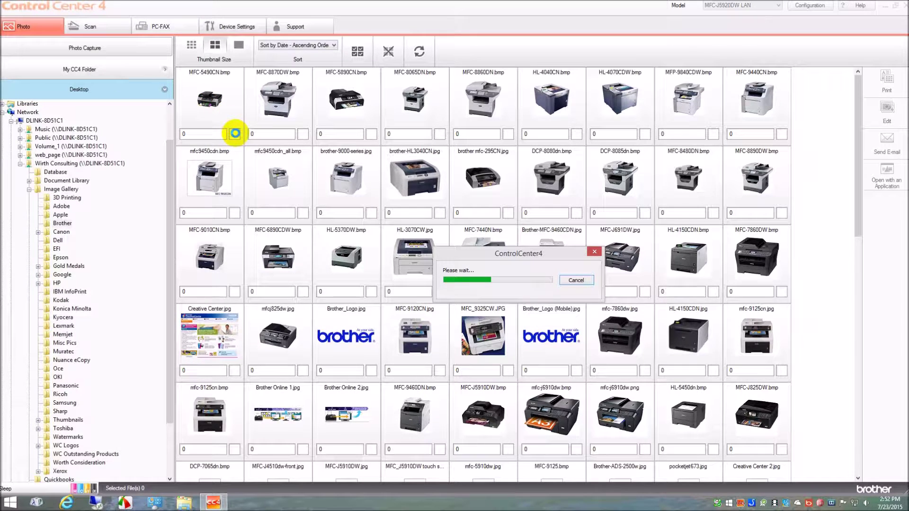
scroll(235, 133, "down", 1)
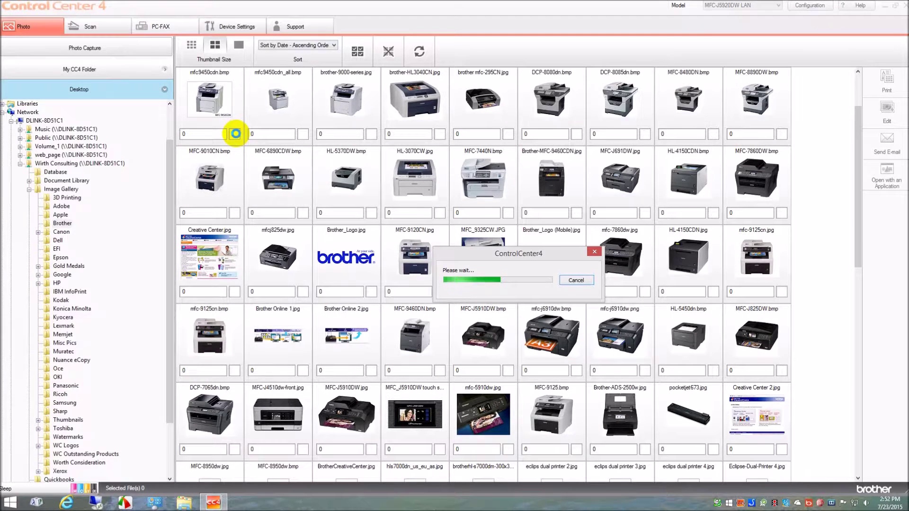
scroll(235, 134, "down", 1)
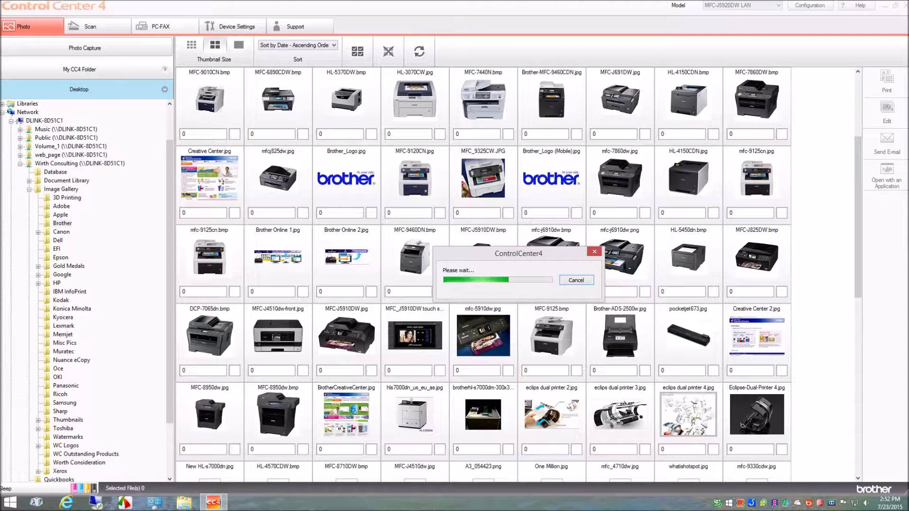
- Close the HP Officejet 100 Mobile L411 background utility
right_click(763, 503)
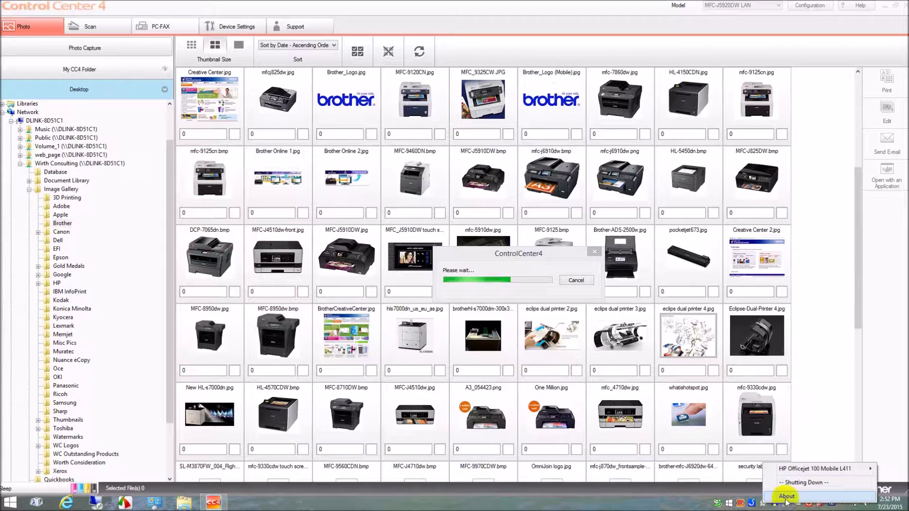
mouse_move(821, 468)
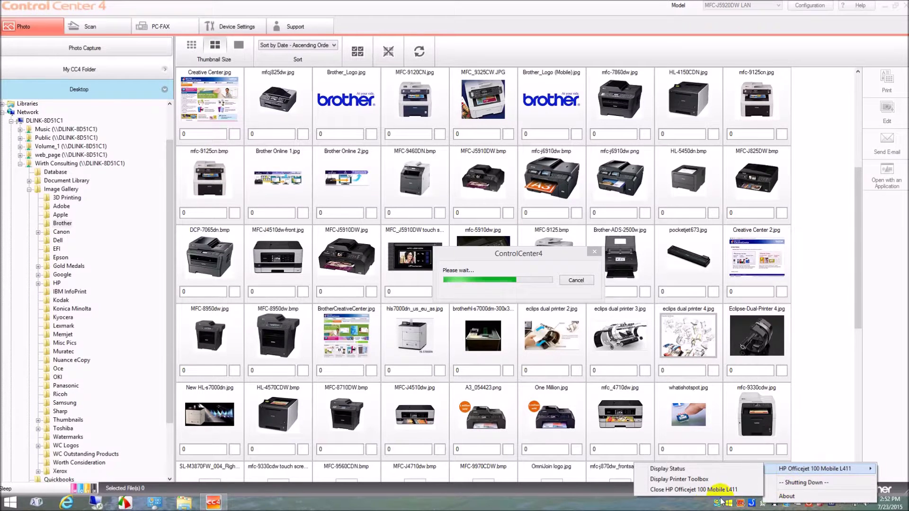
left_click(686, 492)
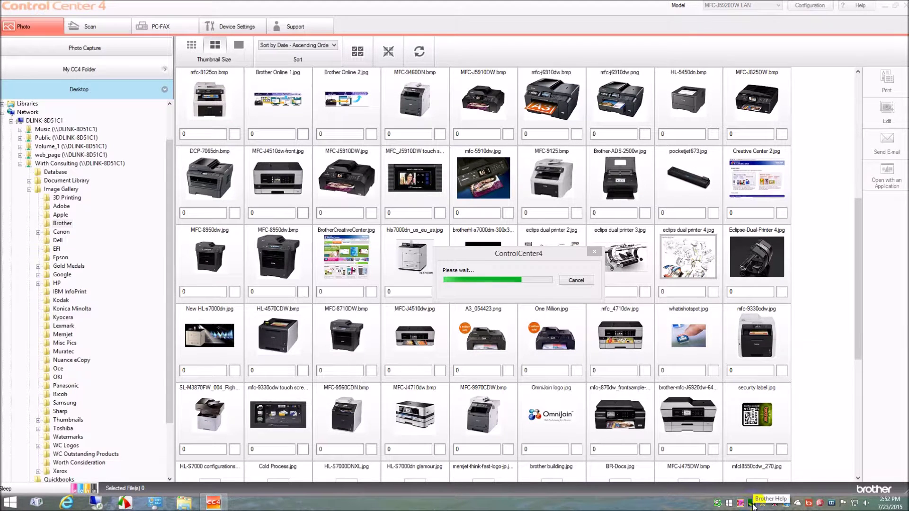
- Turn off showing the Brother Help desktop button at startup, save the setting and close the desktop button
right_click(753, 506)
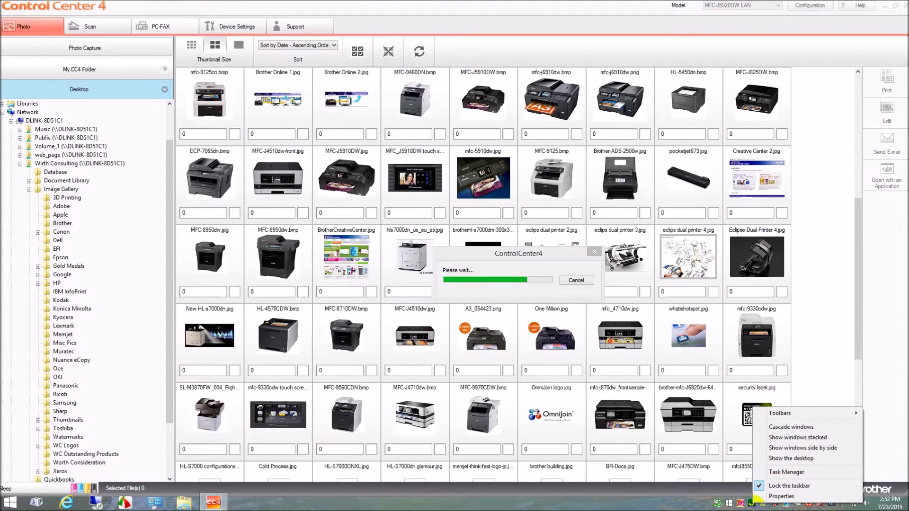
left_click(752, 506)
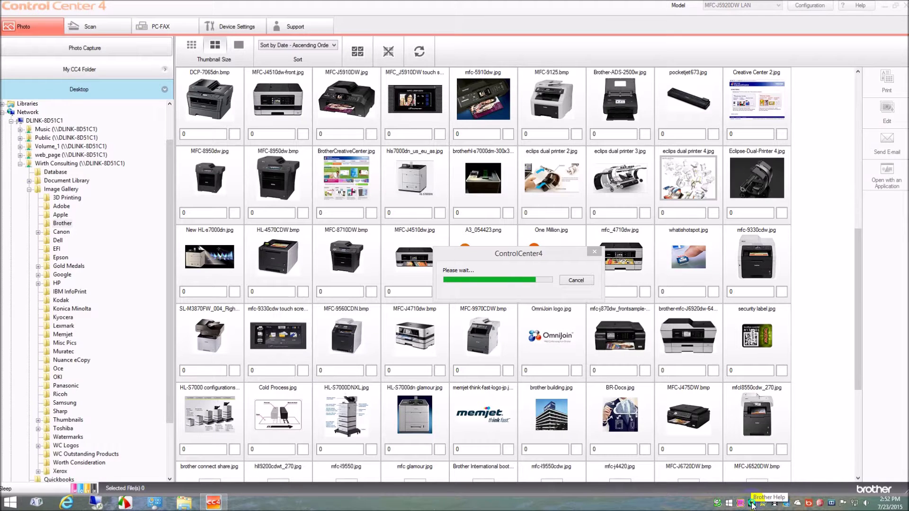
right_click(752, 506)
left_click(786, 464)
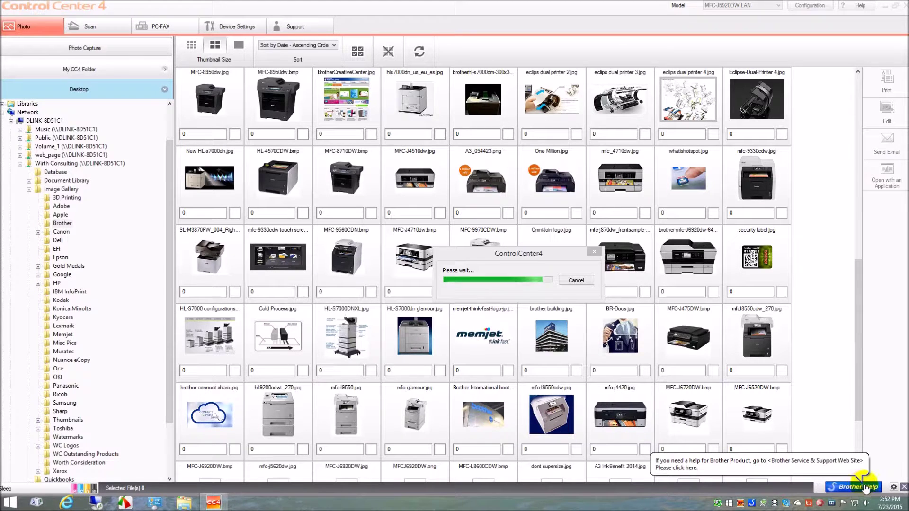
left_click(894, 488)
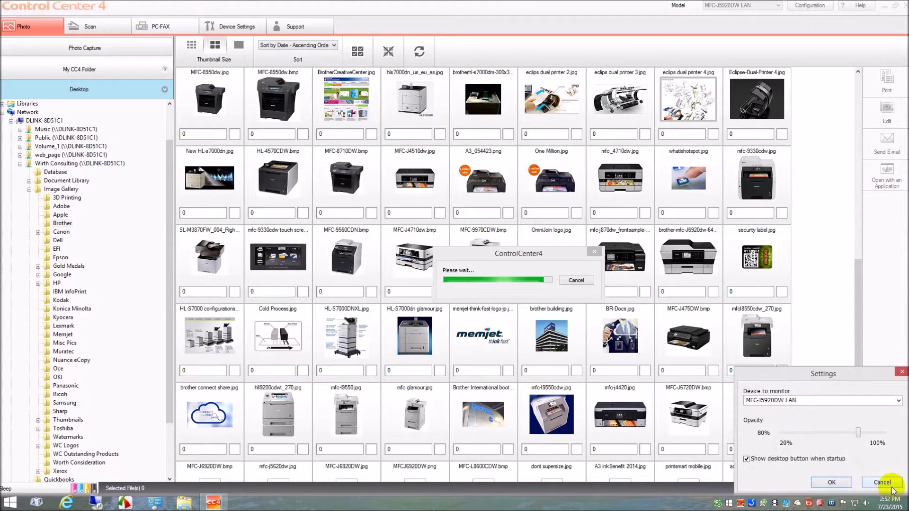
left_click(753, 458)
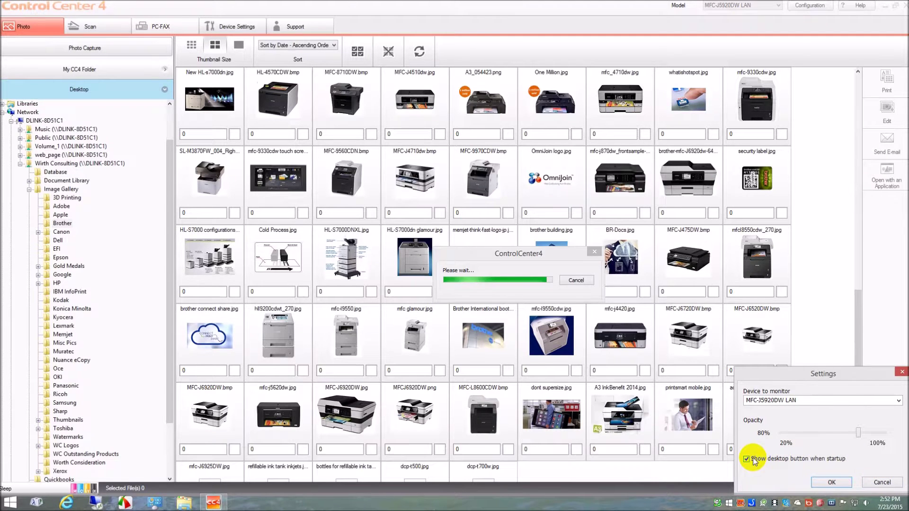
left_click(829, 482)
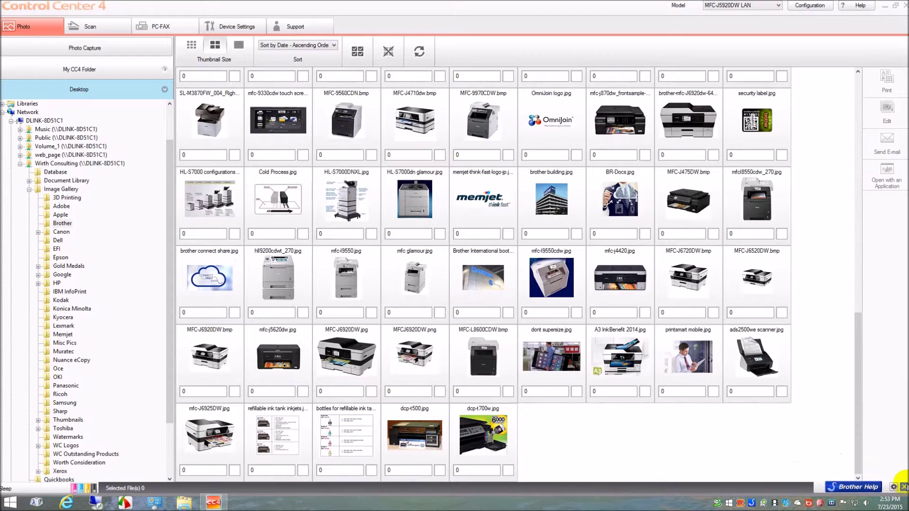
left_click(903, 487)
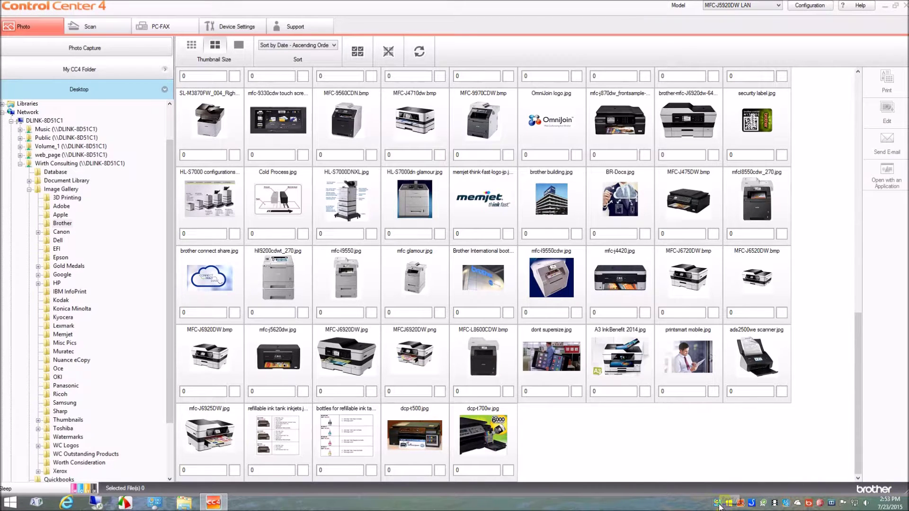
- Turn off starting ControlCenter on computer startup in the ControlCenter4 preferences
right_click(718, 506)
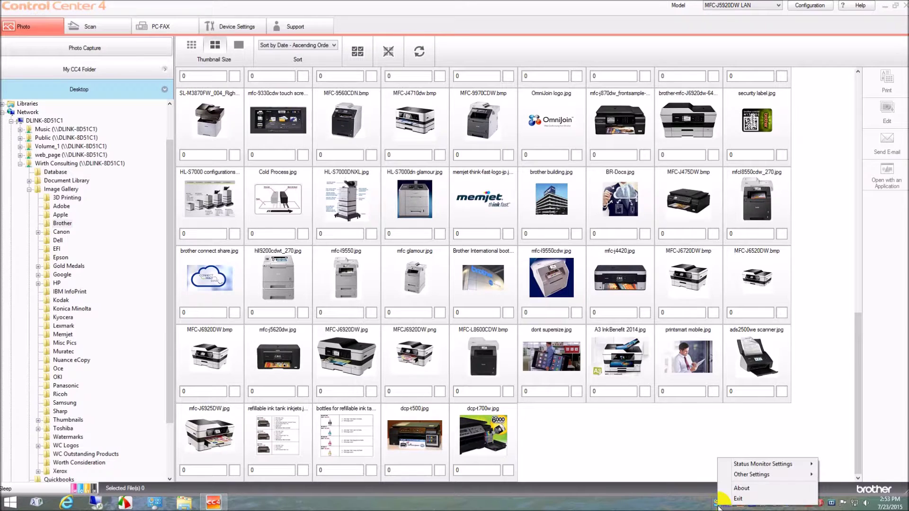
right_click(742, 507)
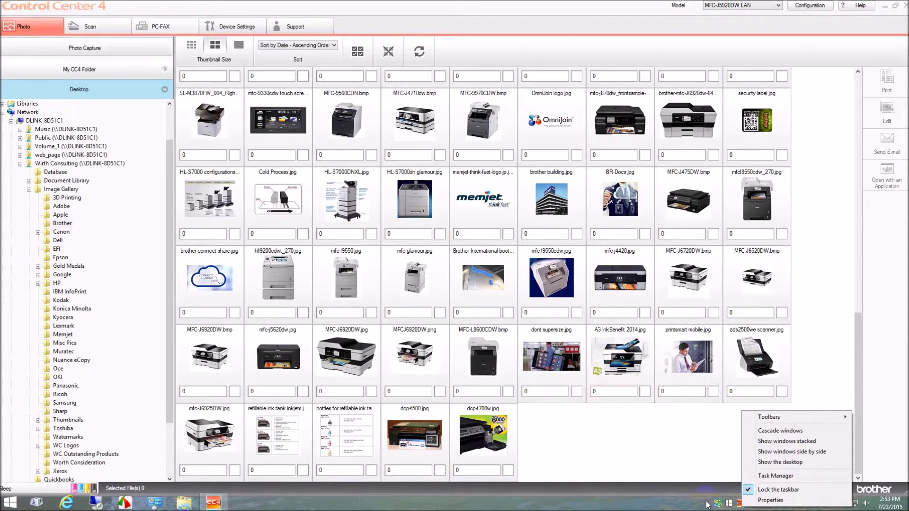
key("Escape")
right_click(741, 506)
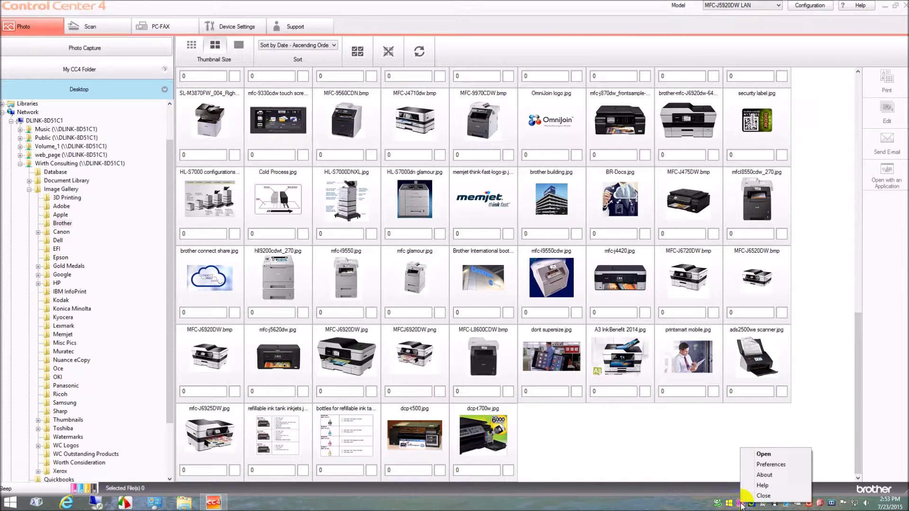
left_click(773, 468)
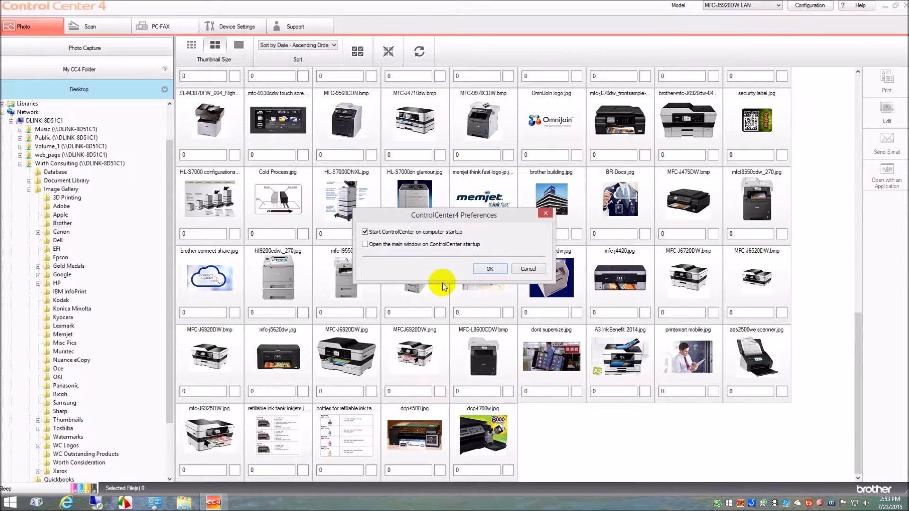
left_click(374, 233)
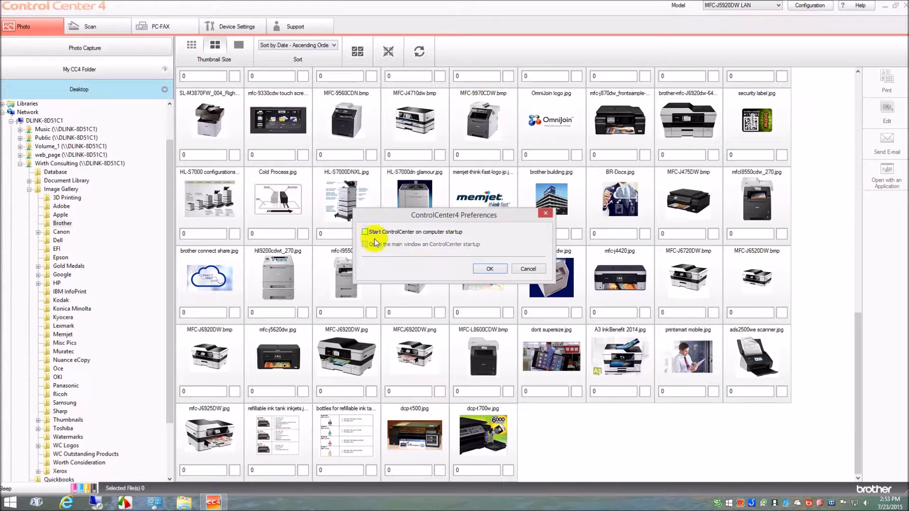
left_click(498, 273)
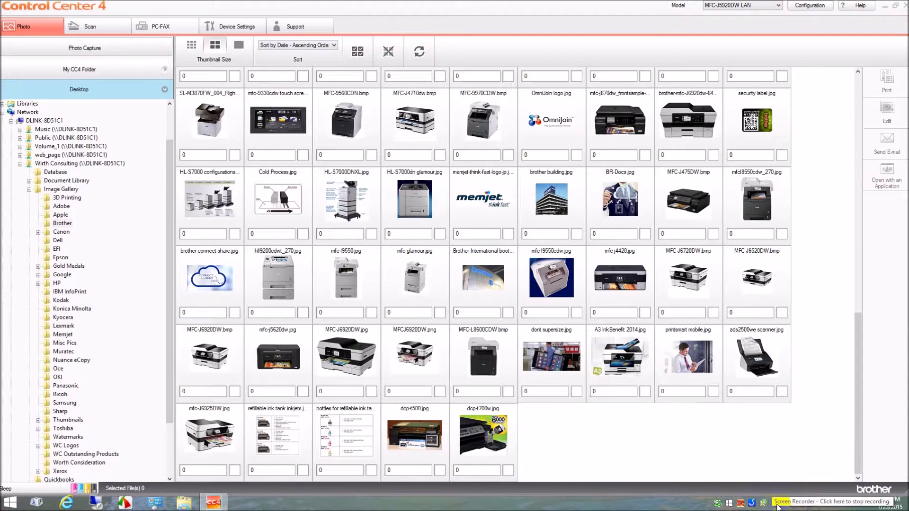
- Close the Brother Help and ControlCenter4 background programs
right_click(752, 504)
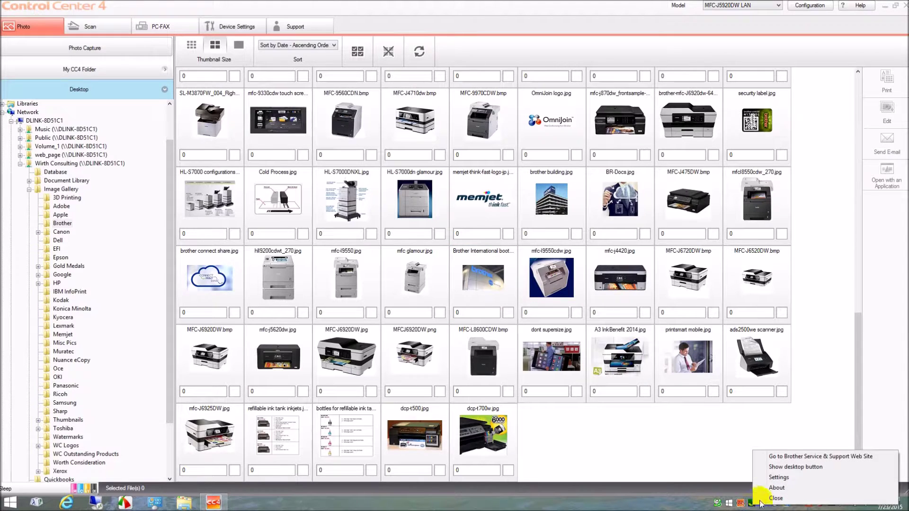
left_click(781, 500)
right_click(753, 504)
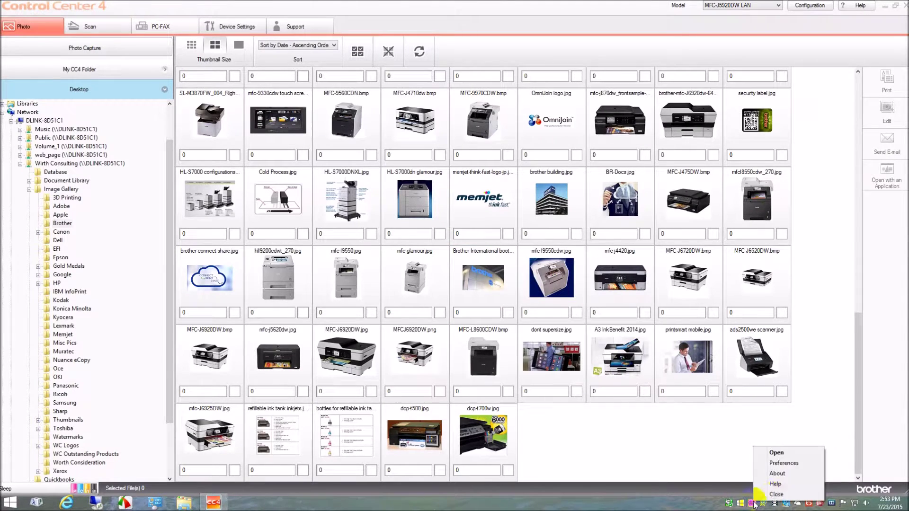
left_click(781, 488)
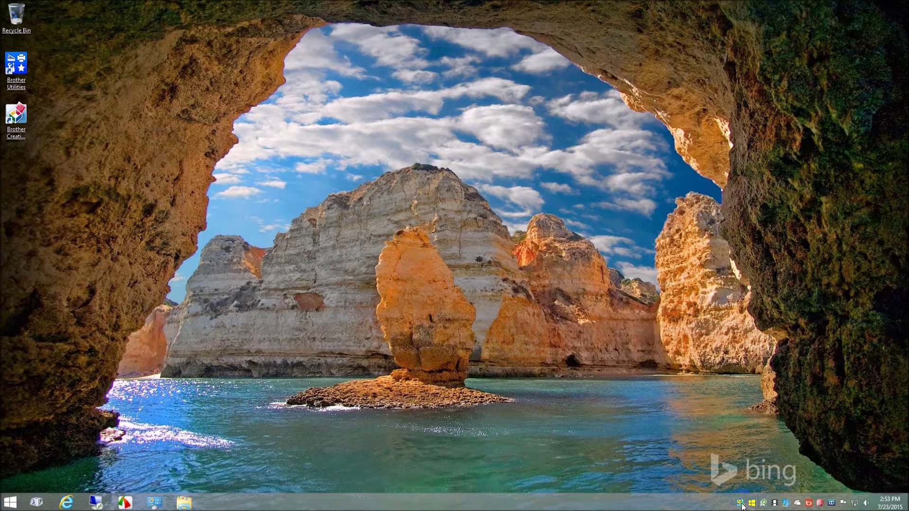
- Open Brother Utilities from the desktop, view the Brother CreativeCenter web page and close that page
left_click(17, 81)
double_click(17, 84)
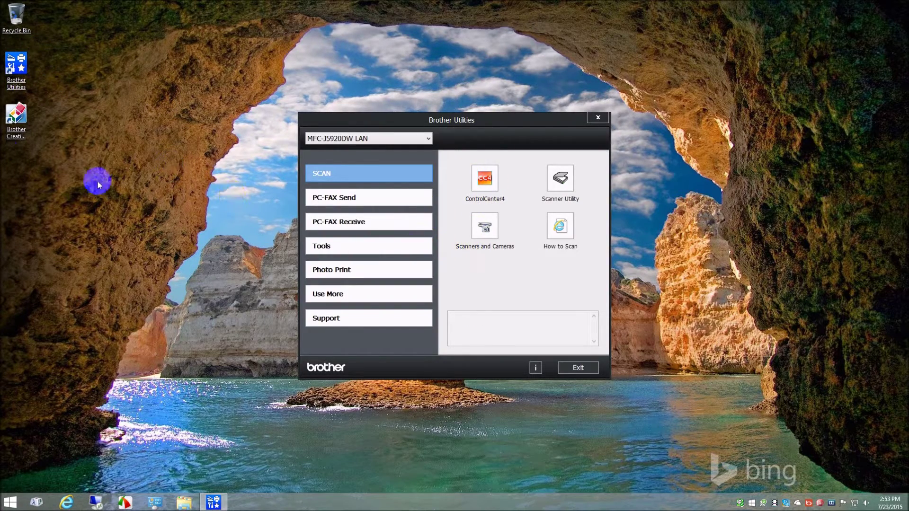
double_click(17, 138)
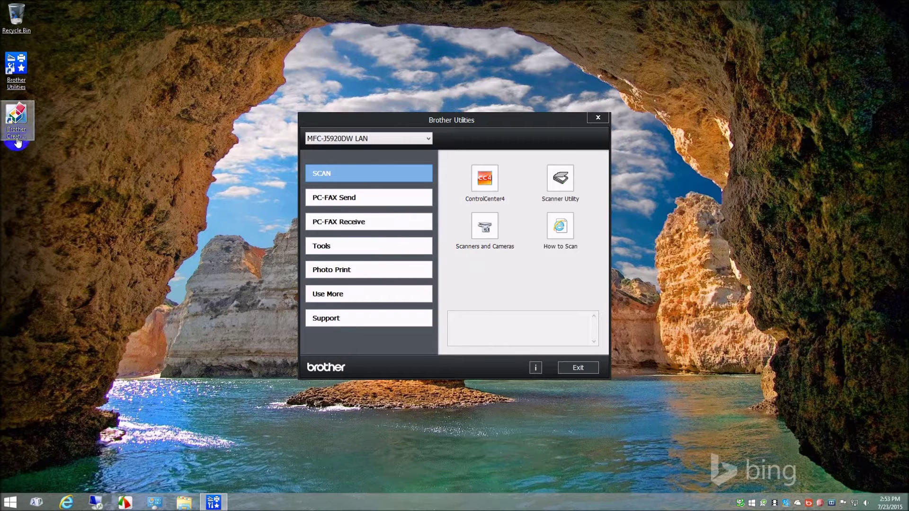
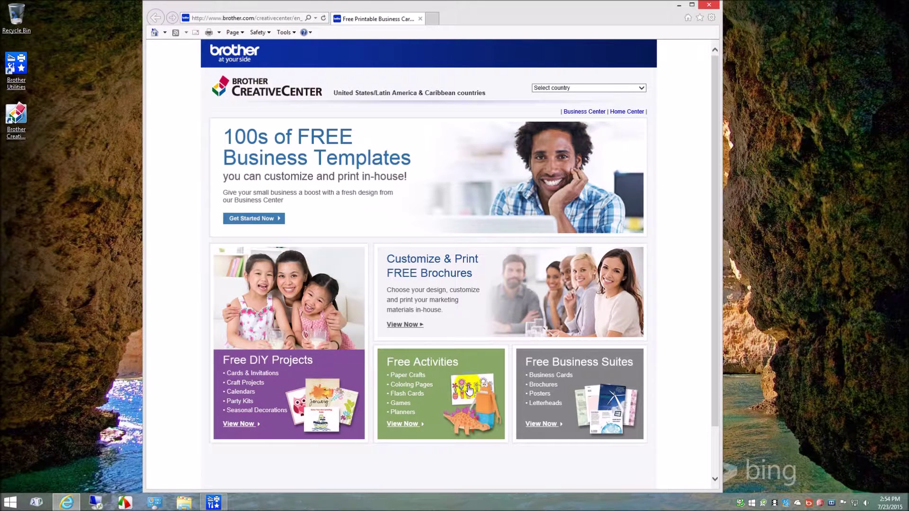
left_click(708, 5)
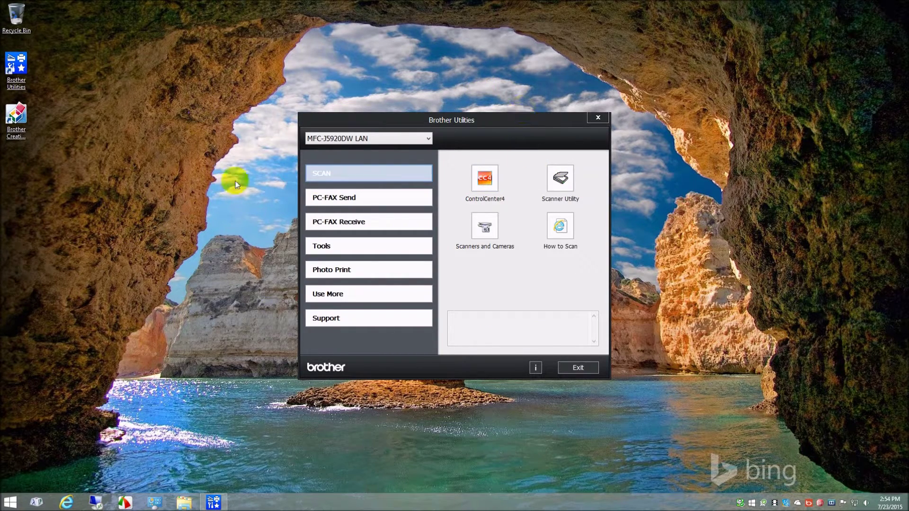
- Launch ControlCenter4 from the Brother Utilities scan tools and show its Photo section
left_click(483, 178)
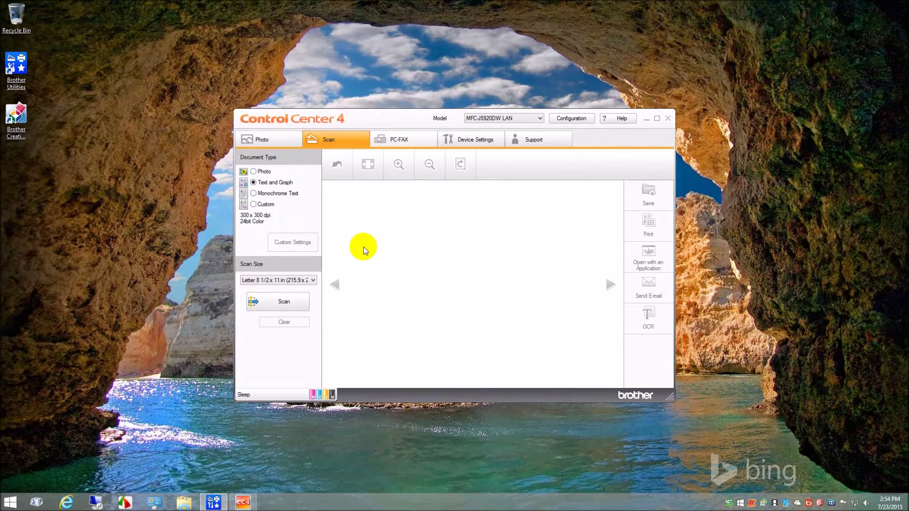
left_click(281, 136)
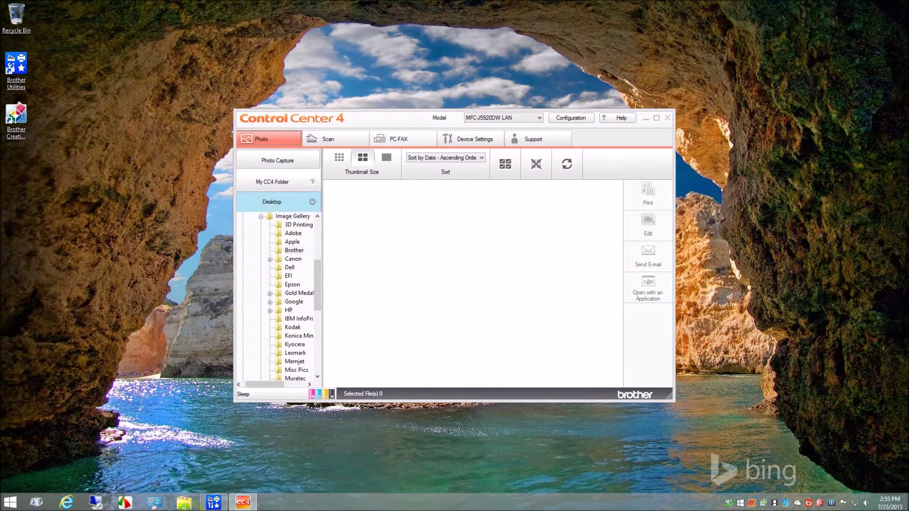
- Bring back Brother Utilities to view its scan tools, and dismiss the PaperPort update notice so it does not remind again
left_click(214, 502)
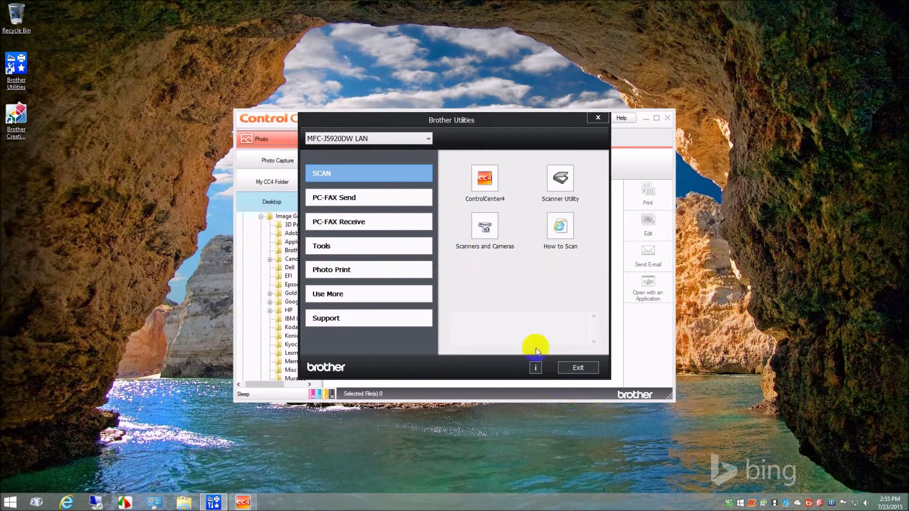
mouse_move(563, 185)
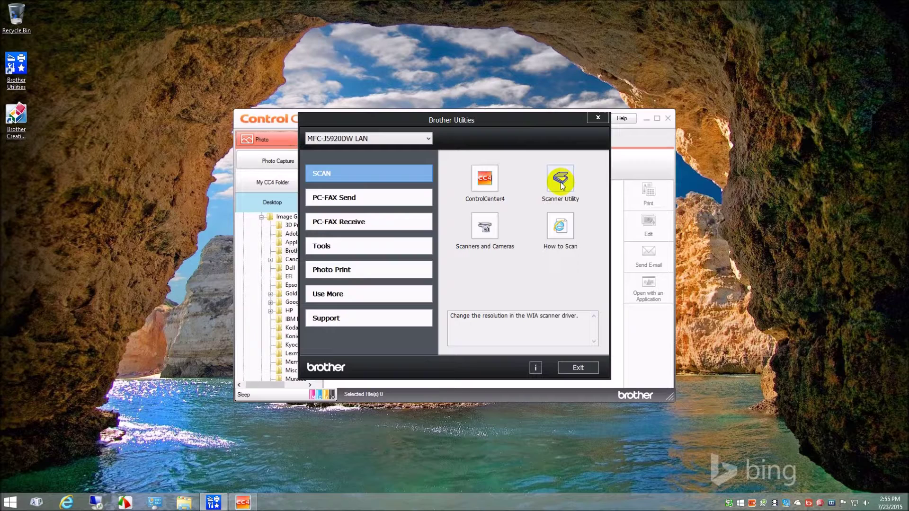
left_click(488, 239)
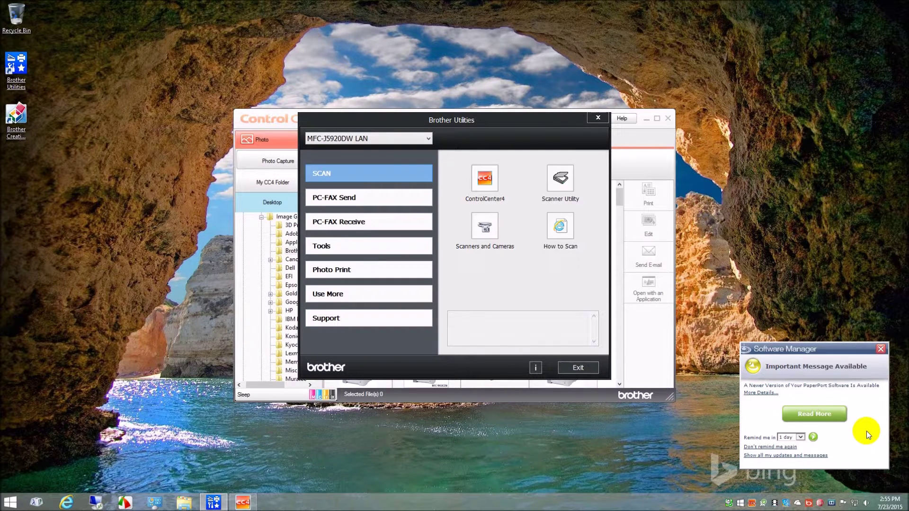
left_click(785, 446)
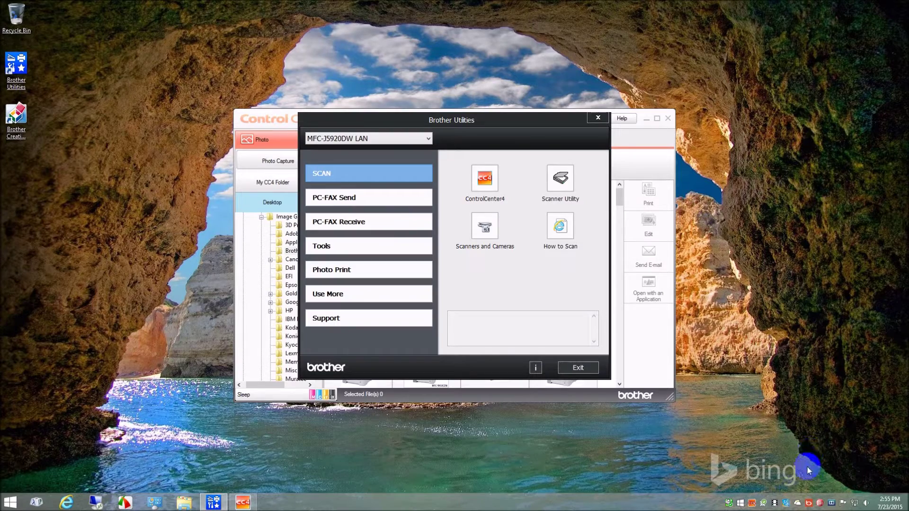
right_click(764, 505)
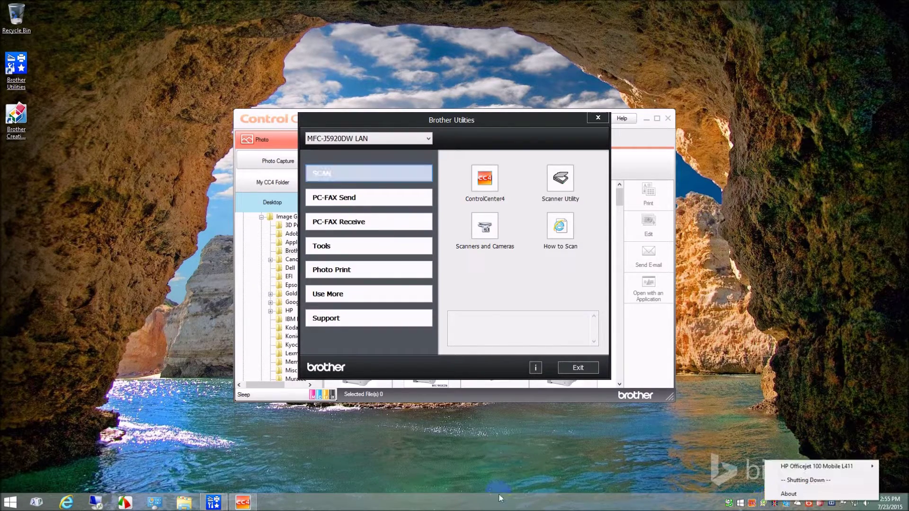
- Open Programs and Features in the Windows Control Panel and look through the installed programs down to WinZip 18.0
left_click(154, 504)
left_click(153, 503)
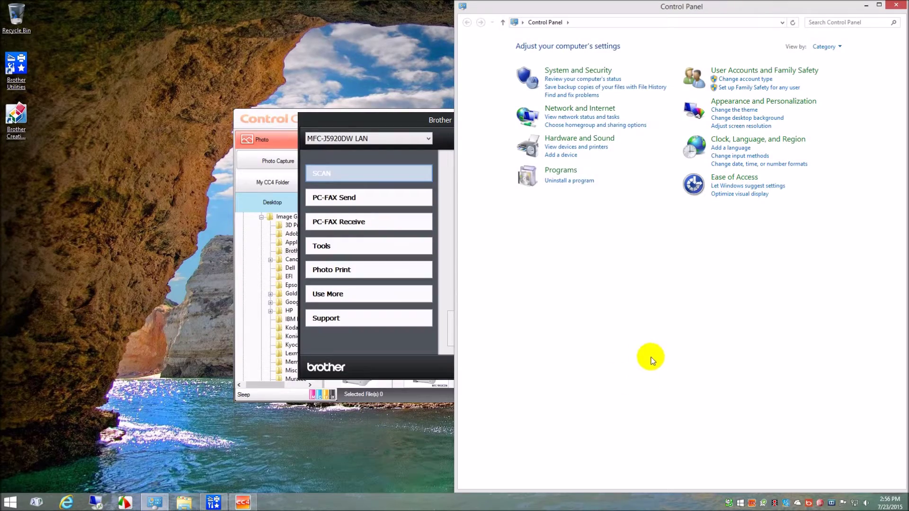
left_click(575, 185)
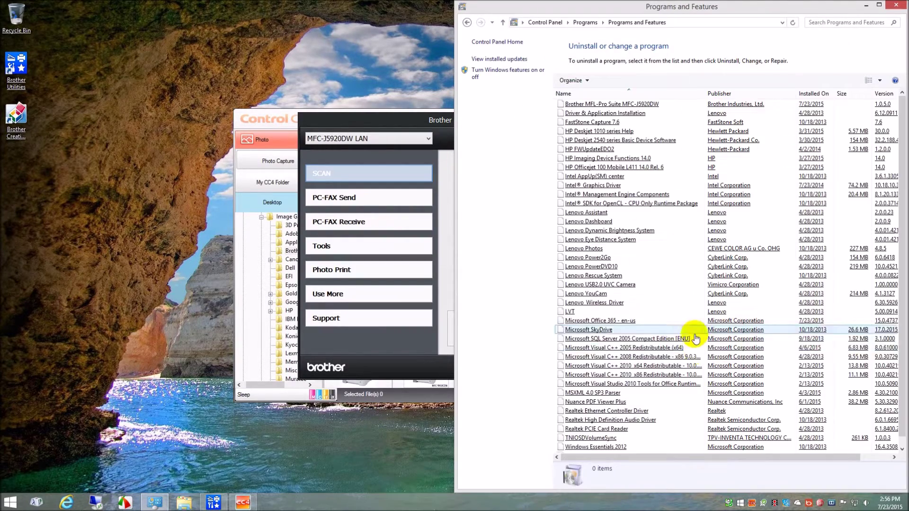
scroll(681, 356, "down", 2)
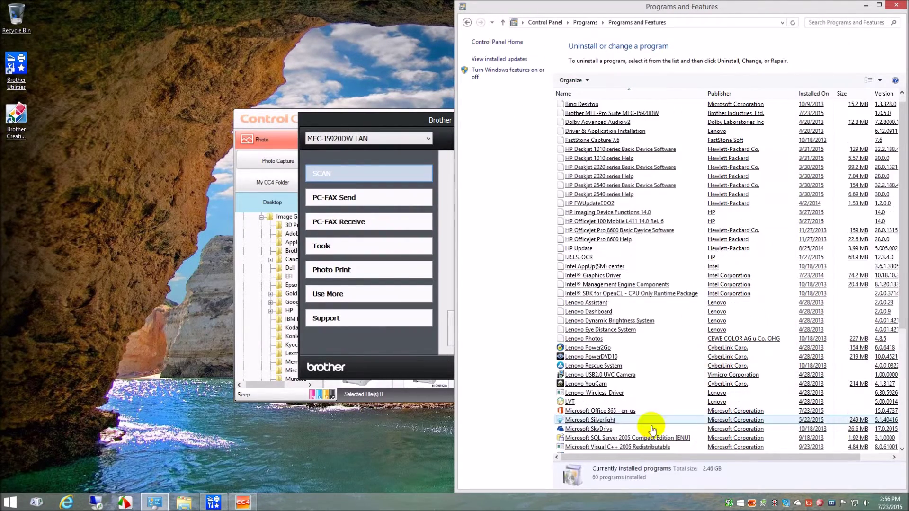
scroll(666, 369, "down", 6)
scroll(665, 368, "down", 1)
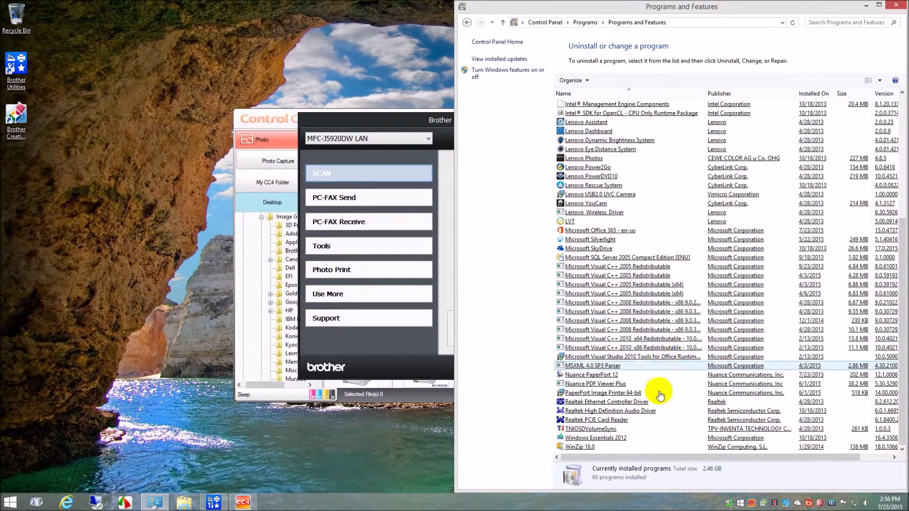
left_click(648, 449)
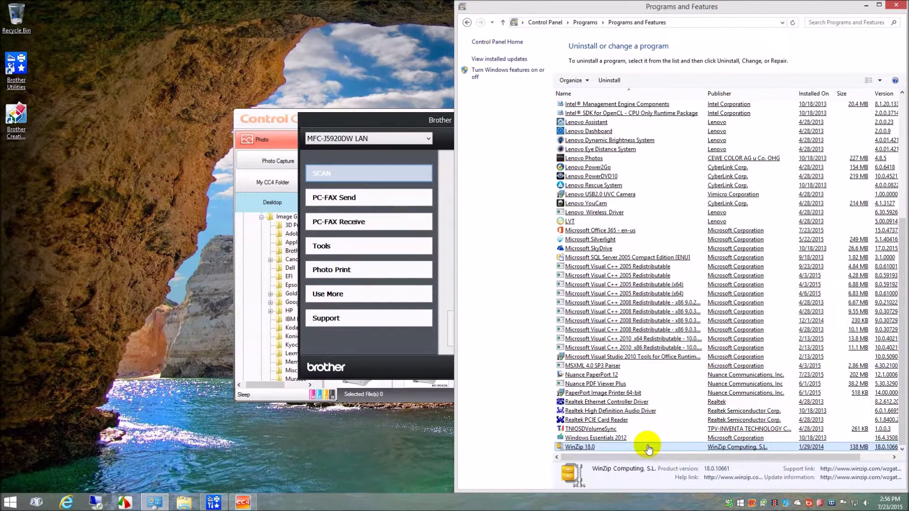
- Sort the installed programs by installation date and by name, and examine the list for what is installed
left_click(816, 94)
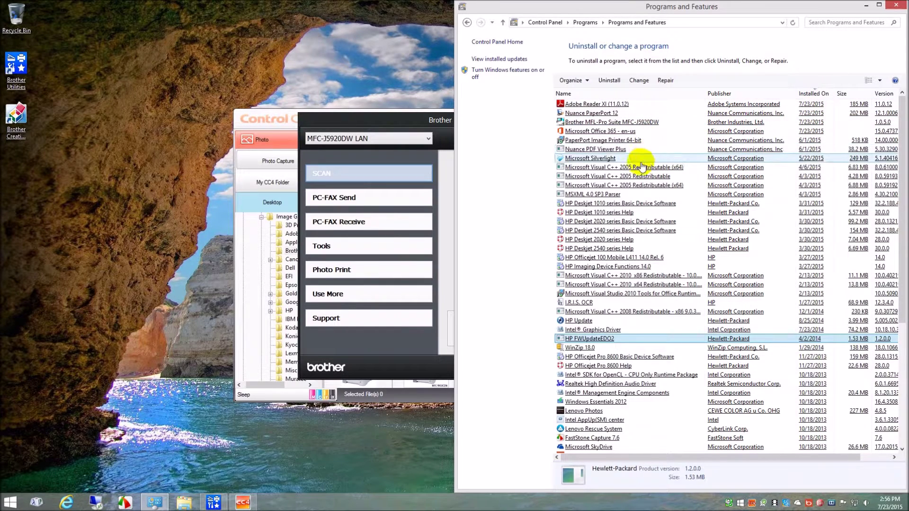
left_click(816, 95)
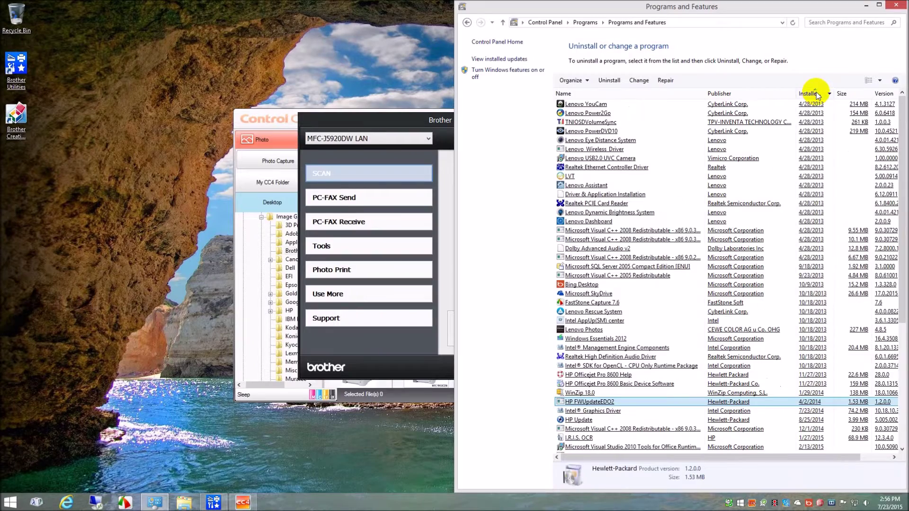
left_click(609, 95)
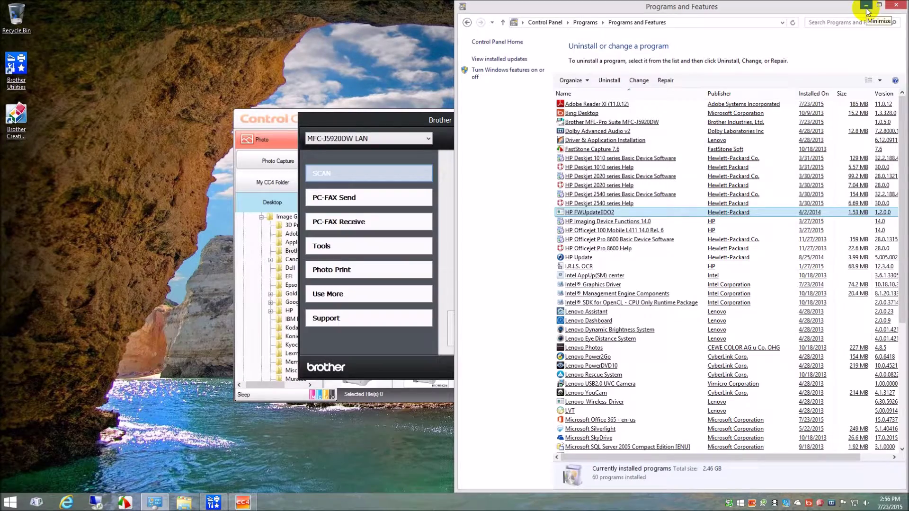
left_click(687, 261)
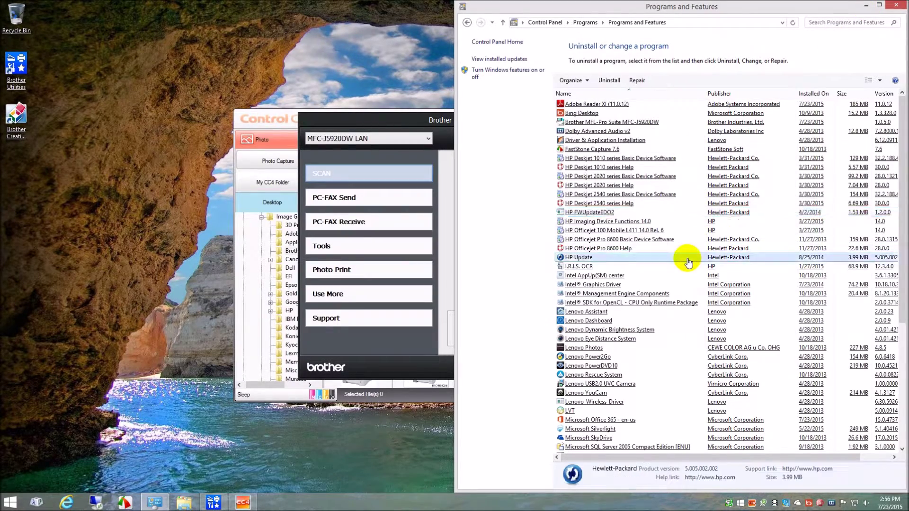
scroll(688, 260, "down", 4)
left_click(688, 259)
scroll(688, 259, "down", 3)
left_click(689, 258)
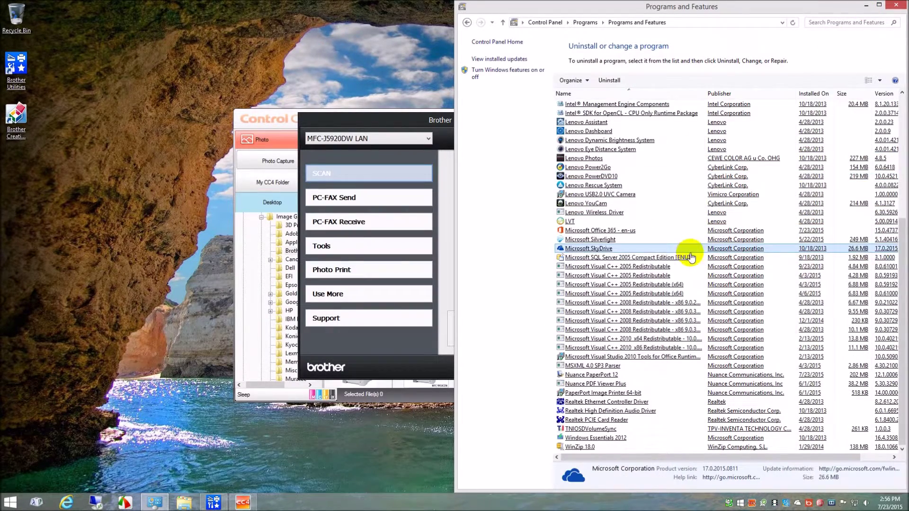
left_click(591, 446)
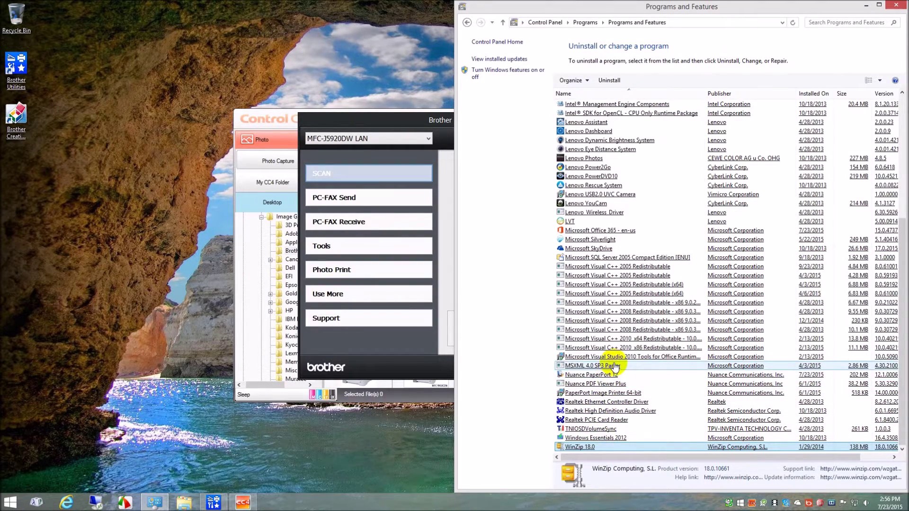
scroll(613, 366, "up", 4)
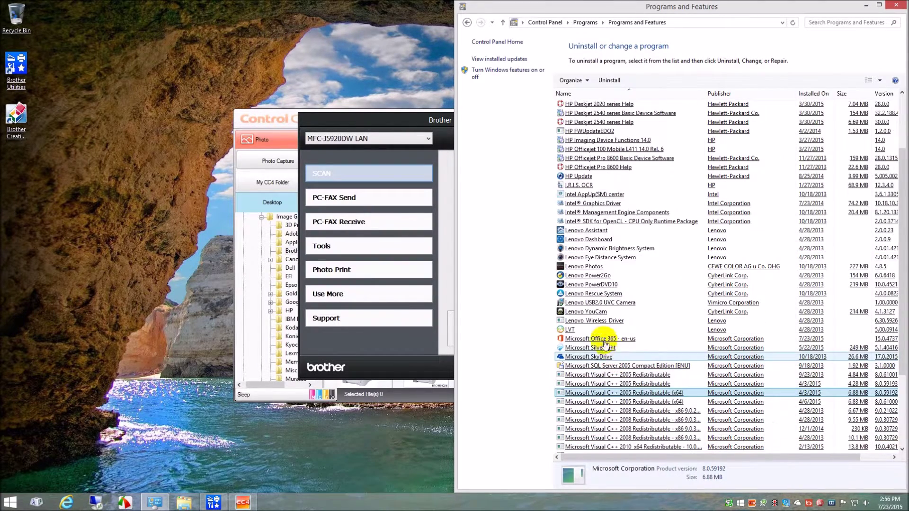
- Return to ControlCenter4, select MFC-5490CN.bmp with 1 copy, and try selecting MFC-8870DW.bmp with 3 copies before deselecting it
left_click(403, 127)
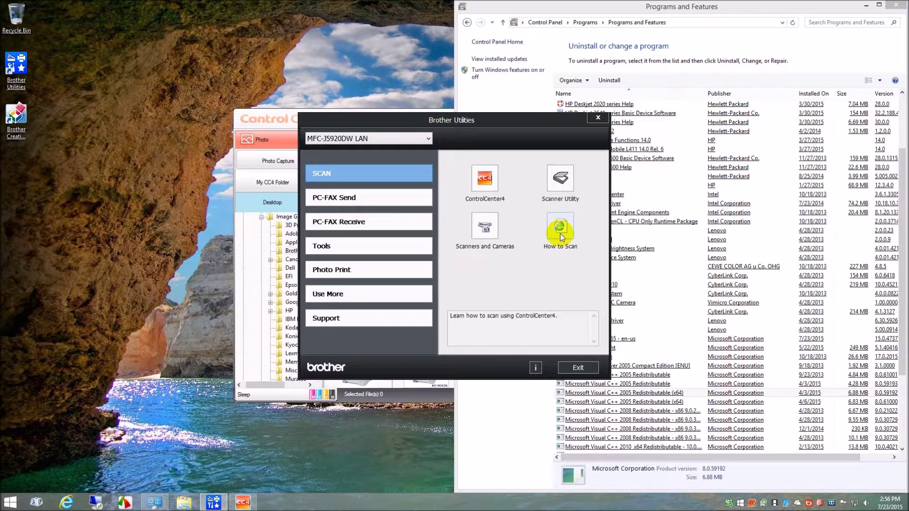
left_click(283, 113)
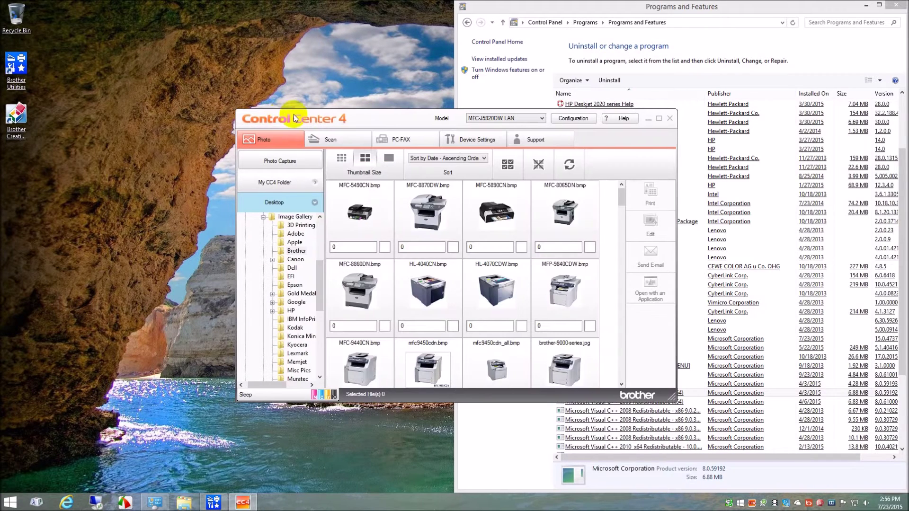
mouse_move(371, 241)
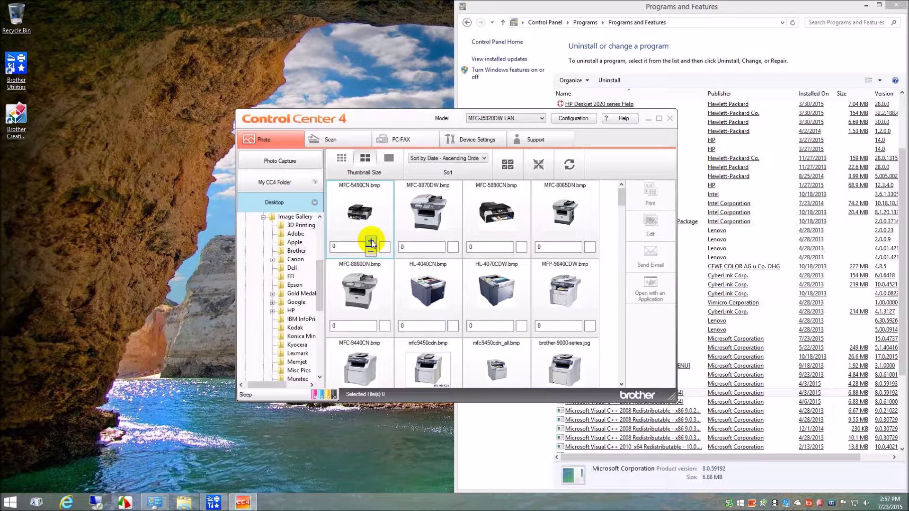
left_click(385, 247)
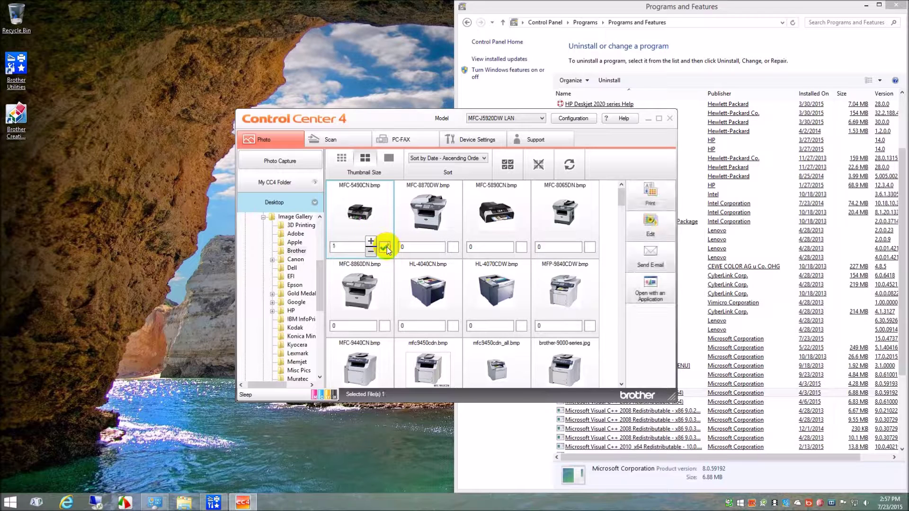
left_click(453, 247)
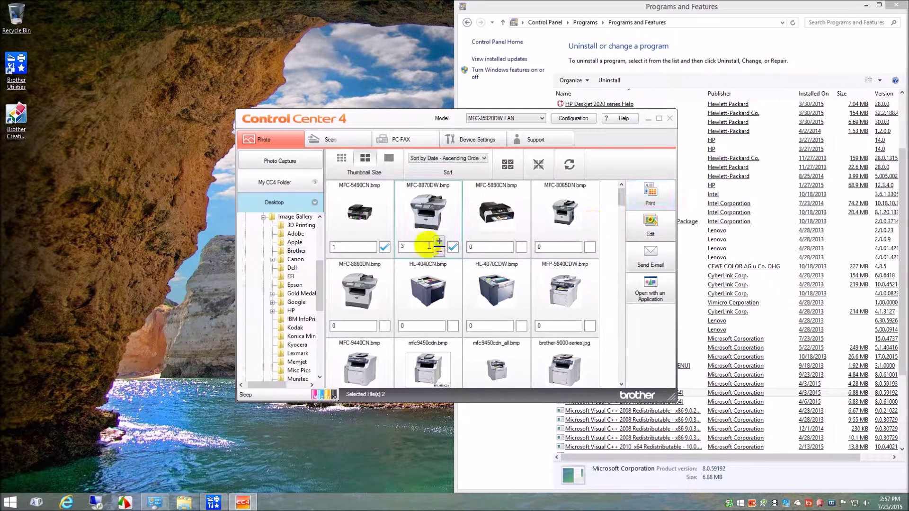
left_click(457, 250)
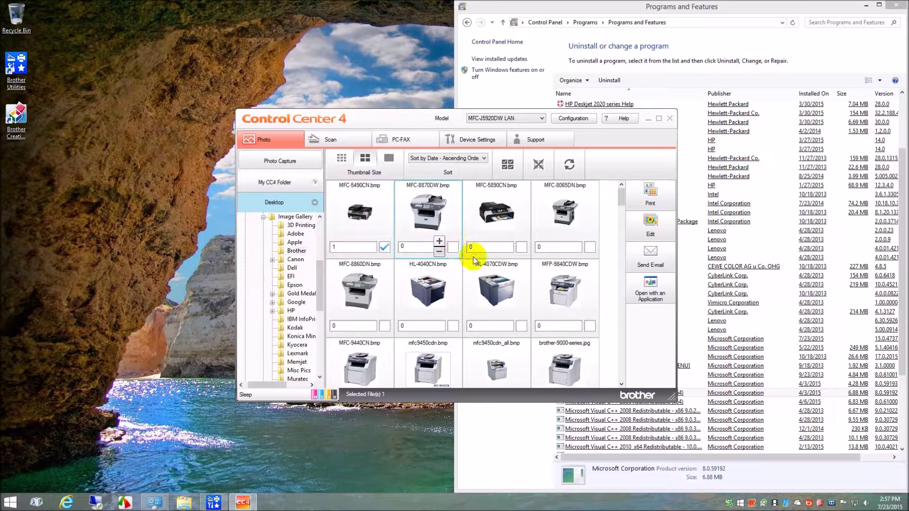
- Open MFC-5490CN.bmp for editing and try the Nature Scene, Night Scene and Soft Light image enhancements
left_click(653, 231)
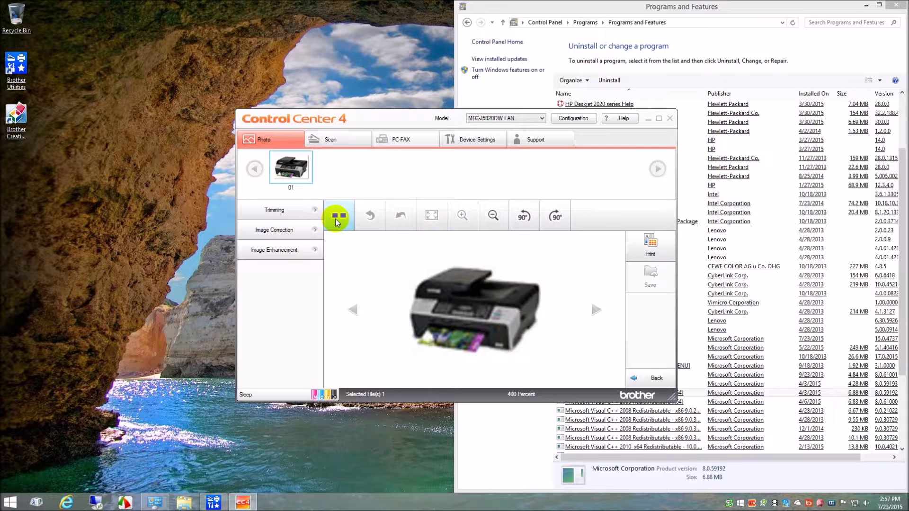
left_click(313, 252)
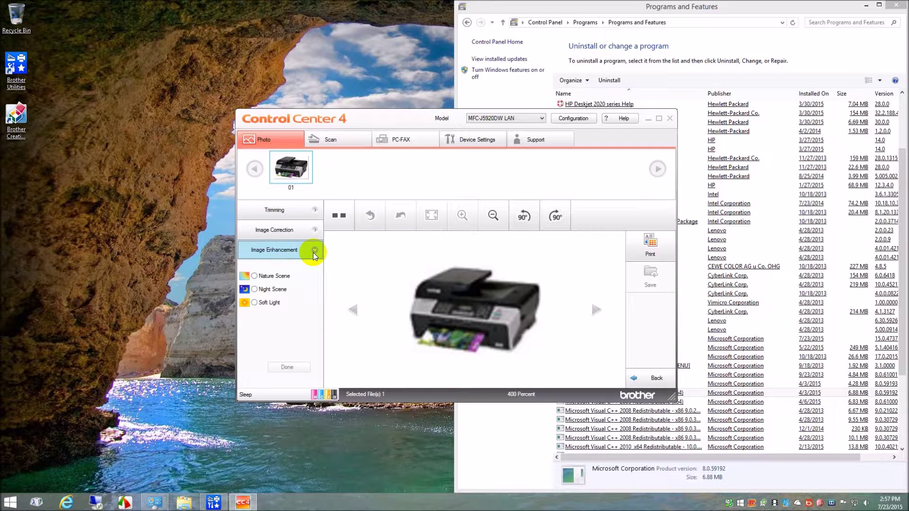
left_click(255, 278)
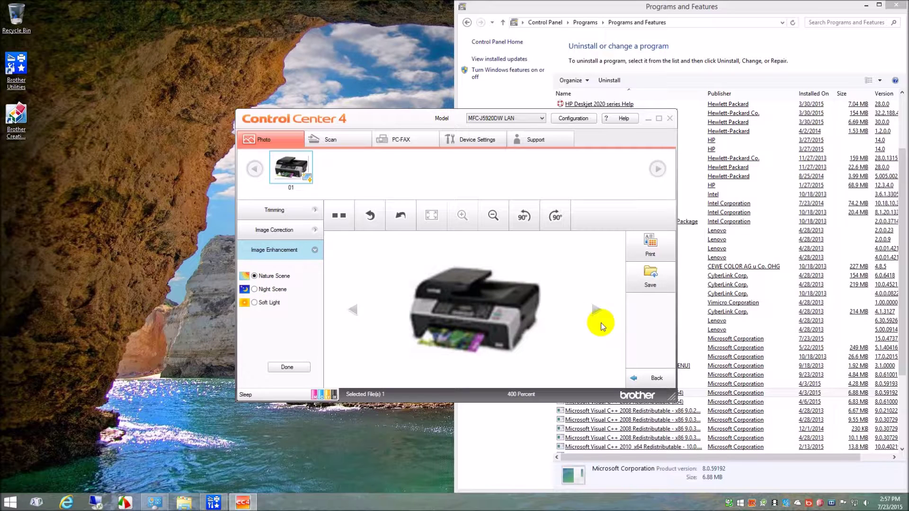
left_click(256, 289)
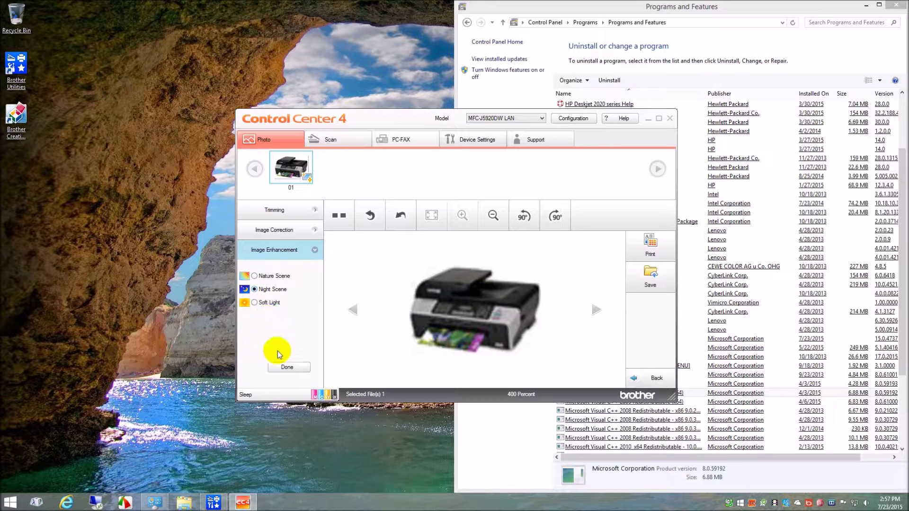
left_click(288, 370)
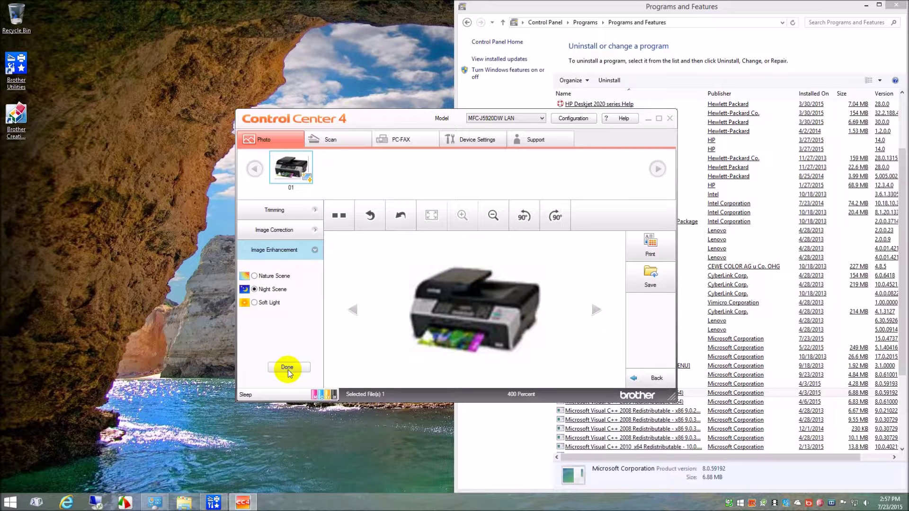
left_click(258, 307)
left_click(288, 367)
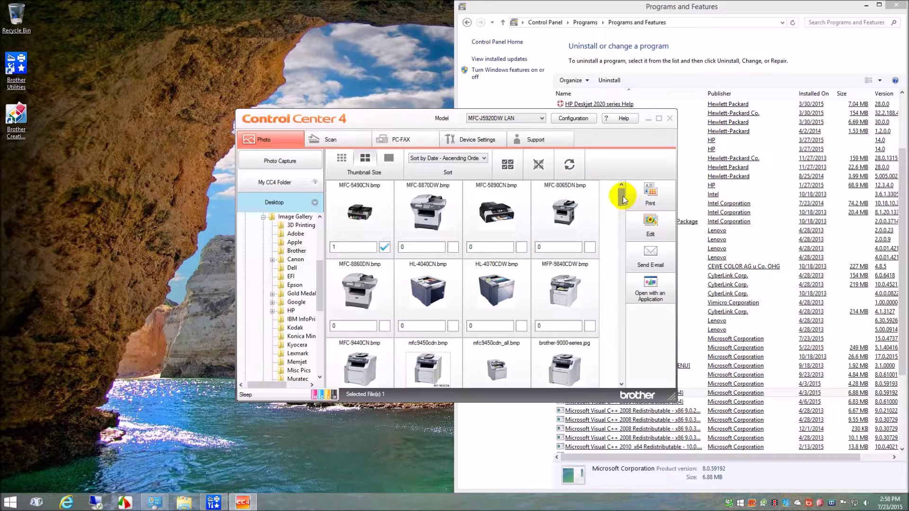
- Browse further down the photo gallery and show the ControlCenter4 Scan section
left_click_drag(623, 196, 620, 274)
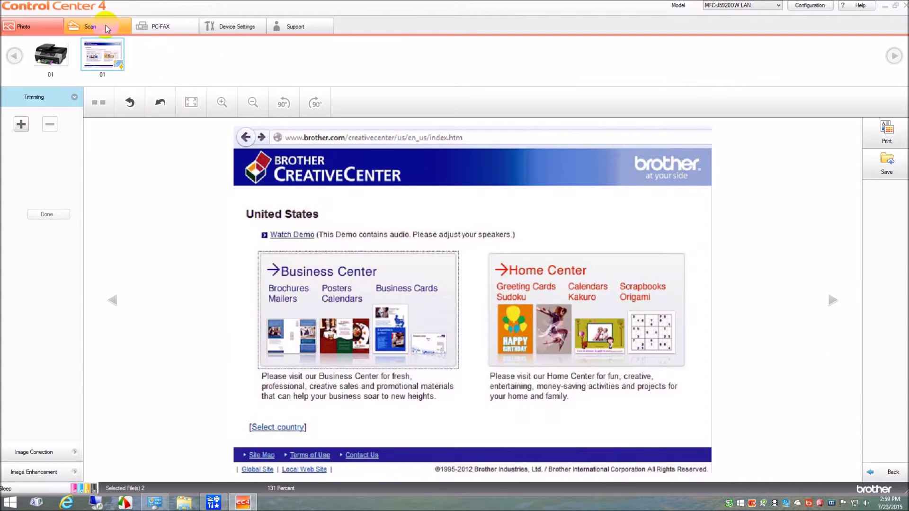
left_click(106, 27)
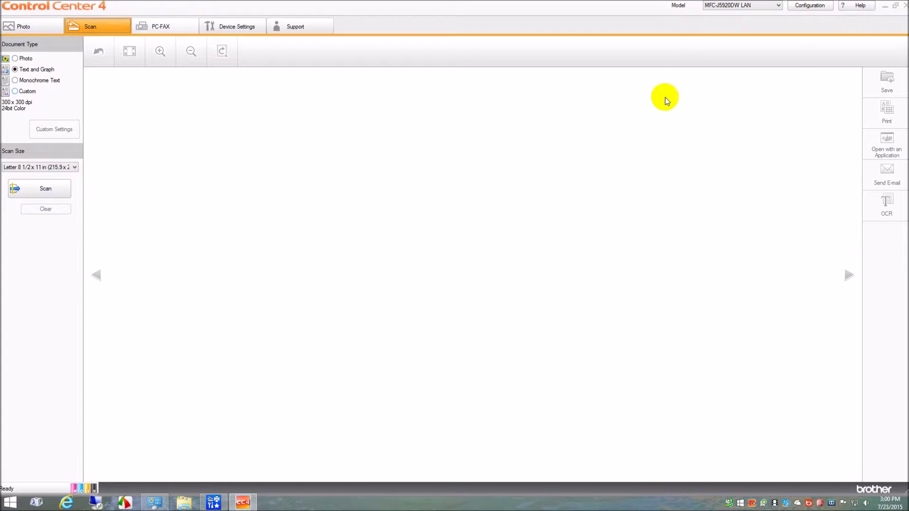
- Switch ControlCenter4 from Home Mode to Advanced Mode and accept that unsaved edits are cleared
left_click(818, 5)
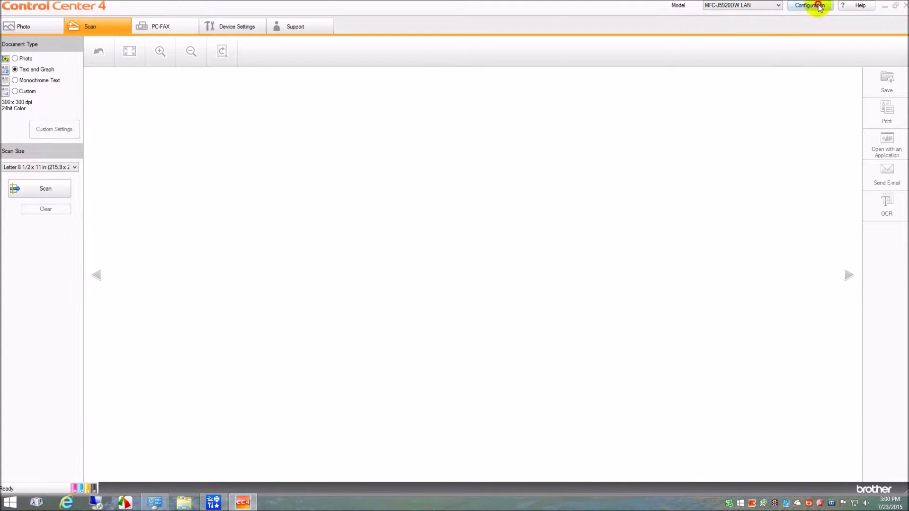
left_click(814, 16)
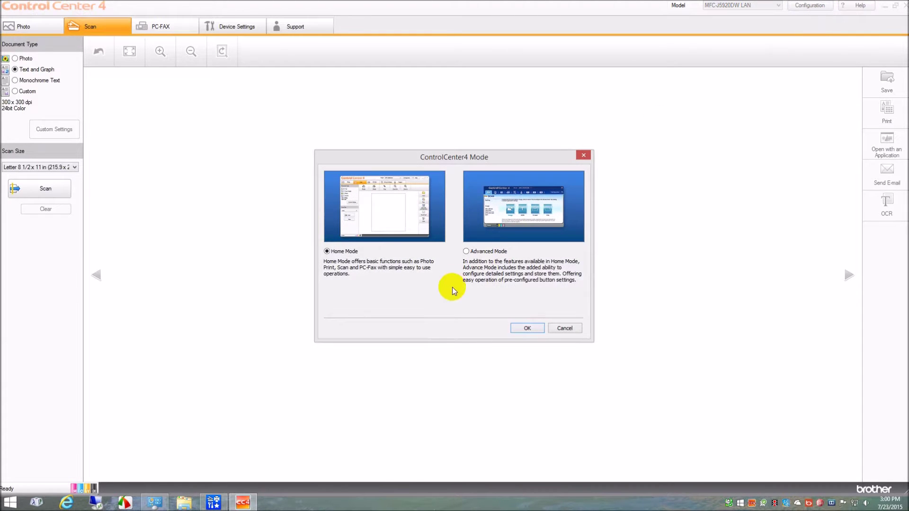
left_click(479, 251)
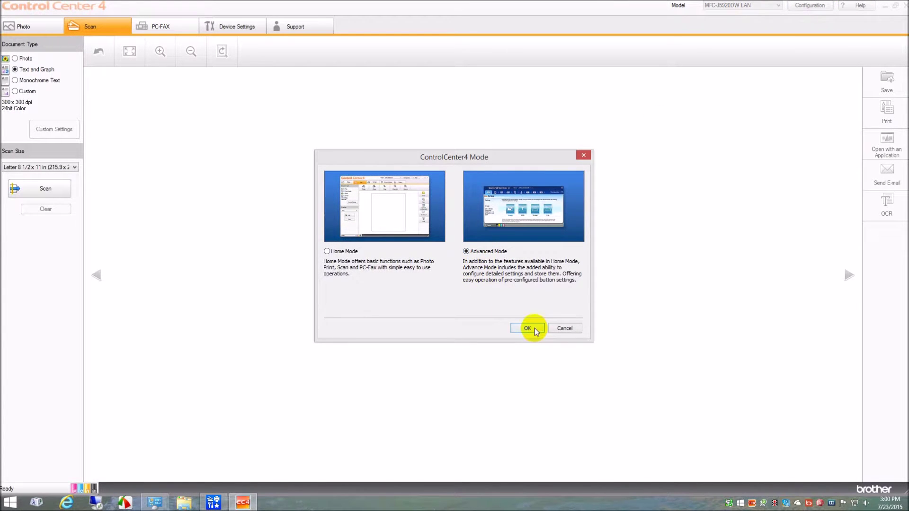
left_click(527, 328)
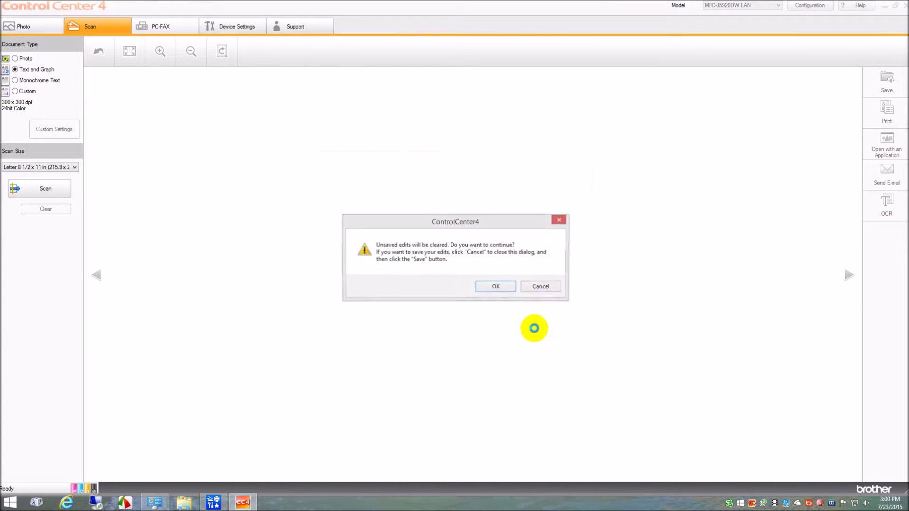
left_click(506, 290)
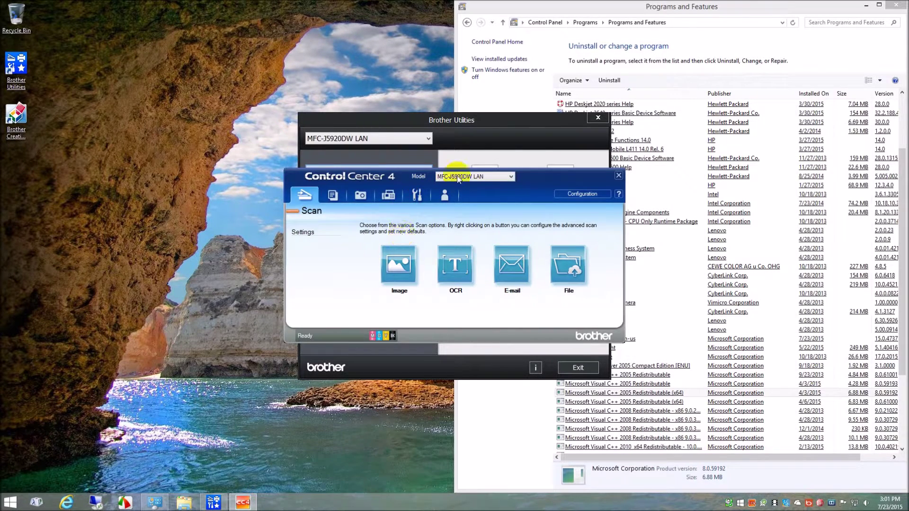
- Show the PC-Copy section of ControlCenter4's Advanced Mode and close ControlCenter4
left_click(334, 196)
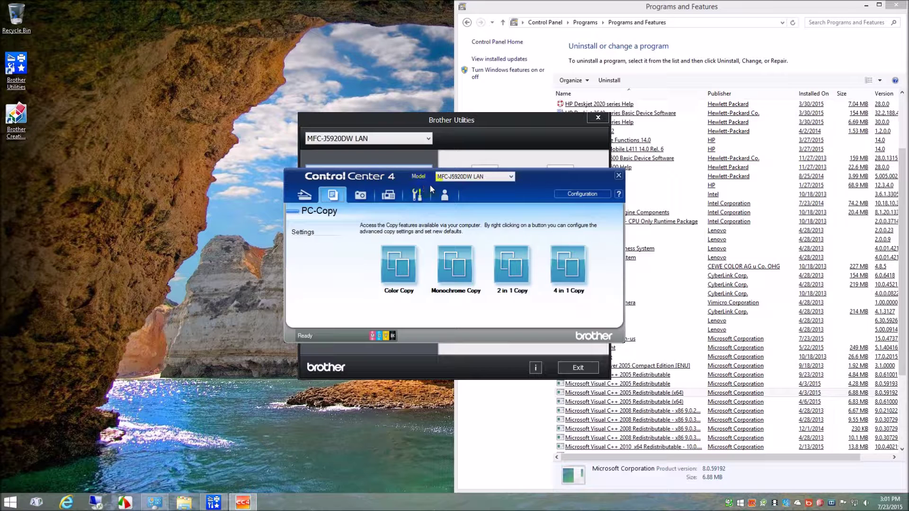
left_click(618, 176)
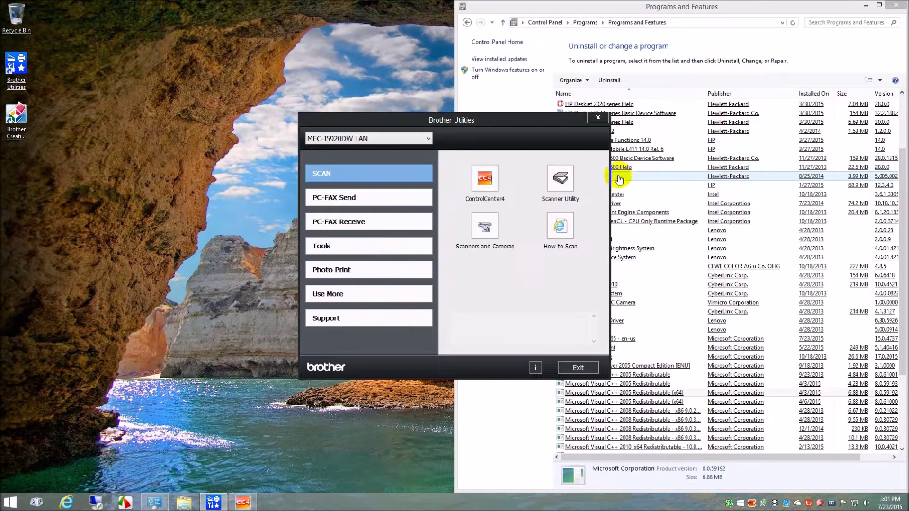
- Show the PC-FAX Send and PC-FAX Receive tools in Brother Utilities, and open the fax receive function before cancelling it
left_click(560, 178)
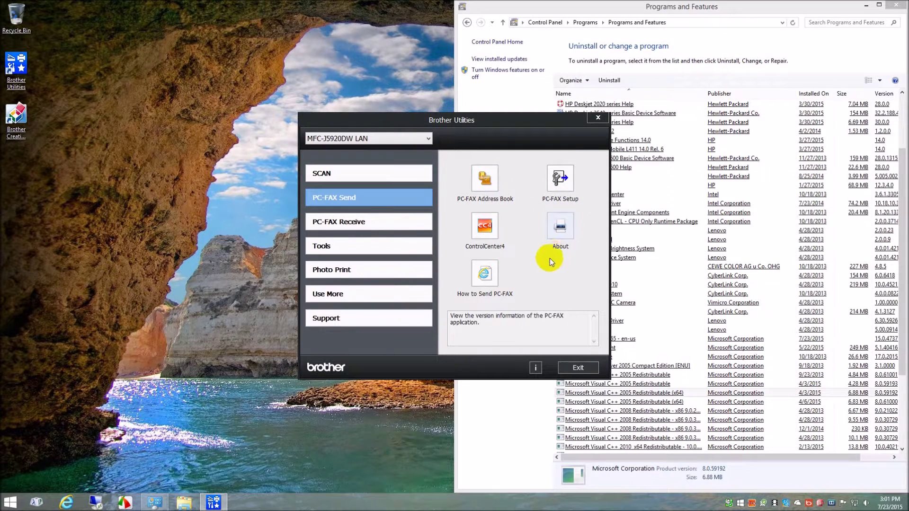
left_click(405, 226)
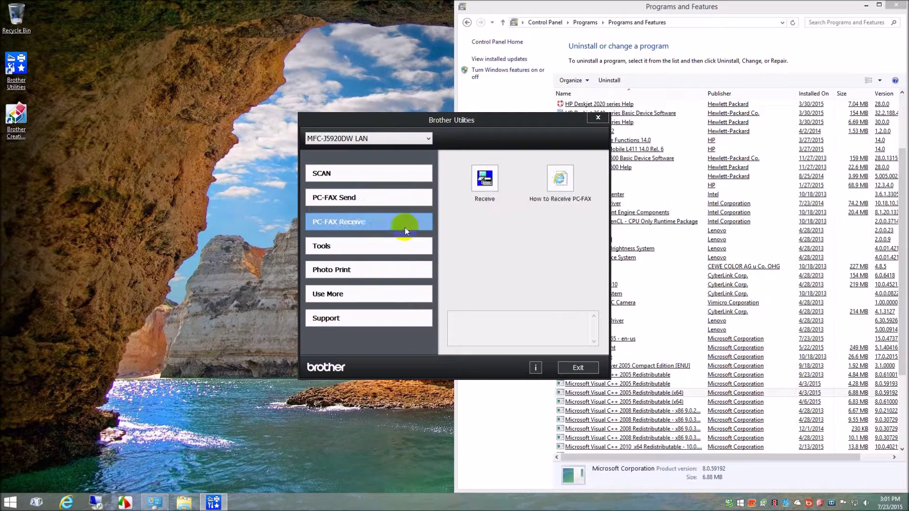
left_click(490, 189)
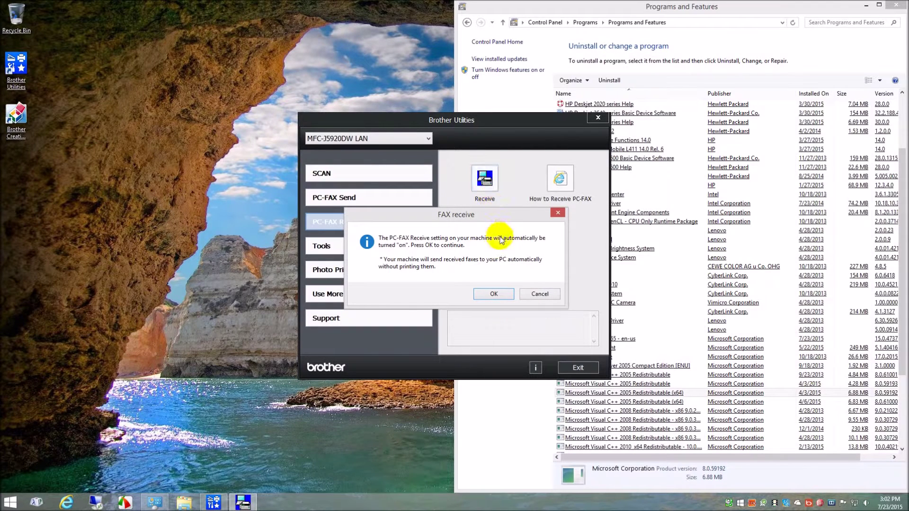
left_click(534, 292)
- Browse the Tools, Photo Print, Use More and Support categories, viewing the Brother Web Connect page along the way and closing it
left_click(392, 248)
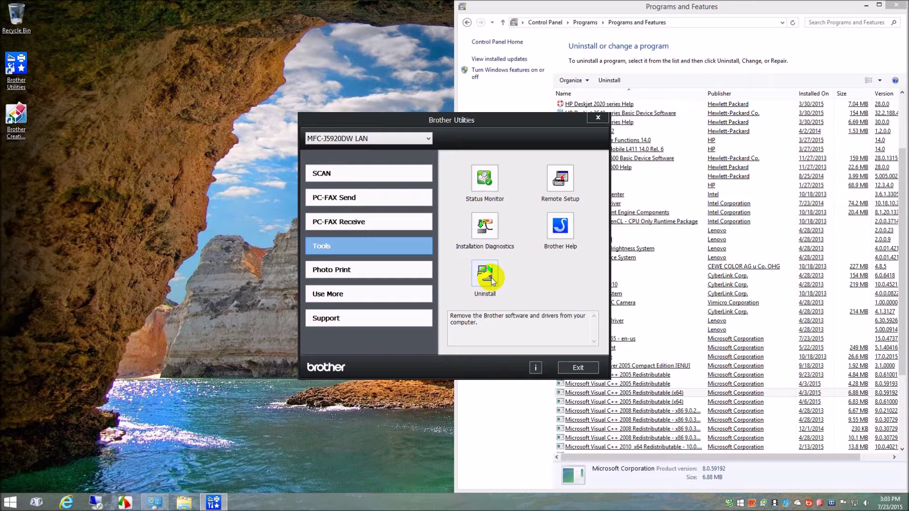
left_click(381, 271)
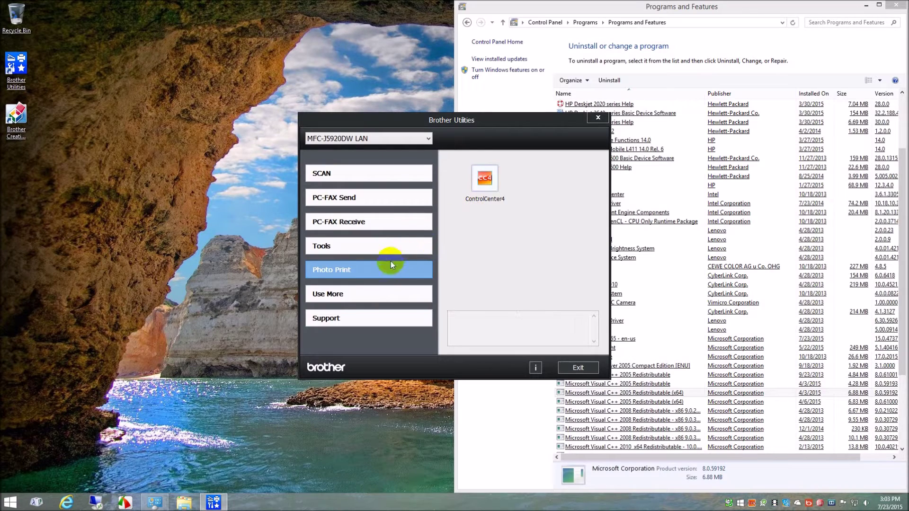
left_click(382, 292)
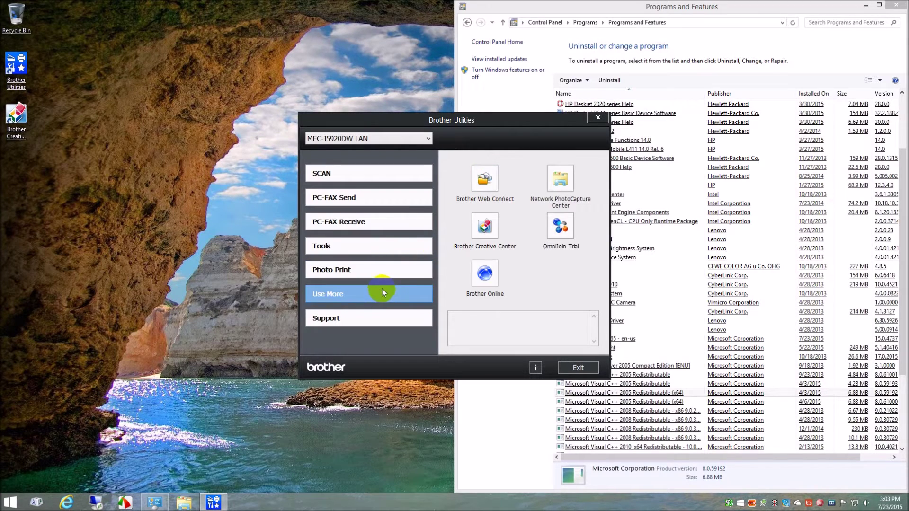
left_click(492, 182)
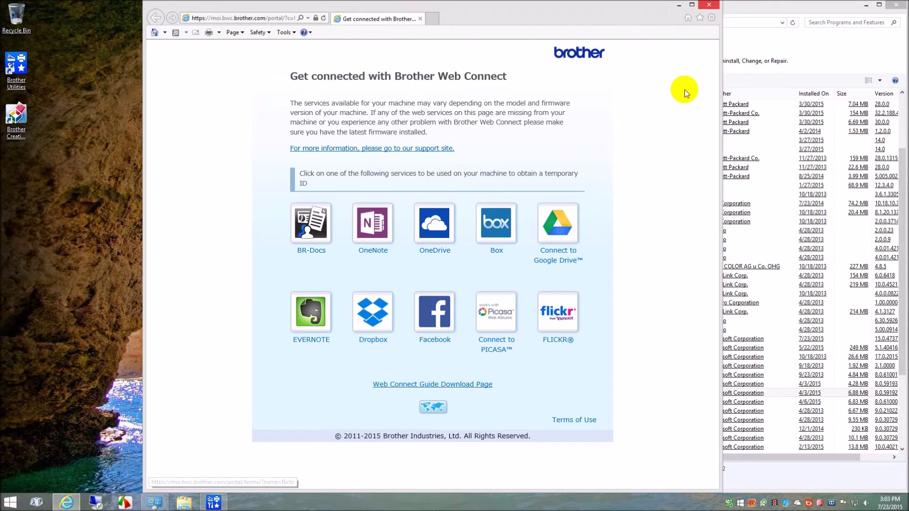
left_click(709, 5)
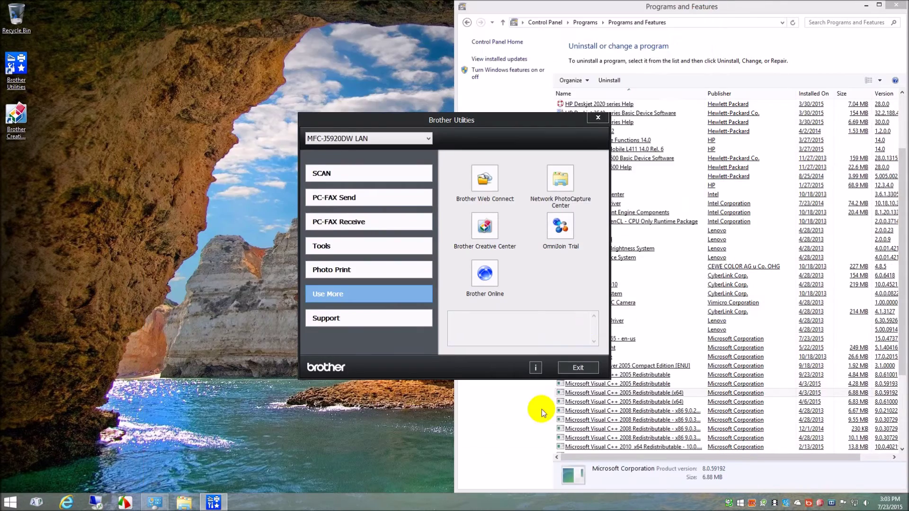
left_click(359, 317)
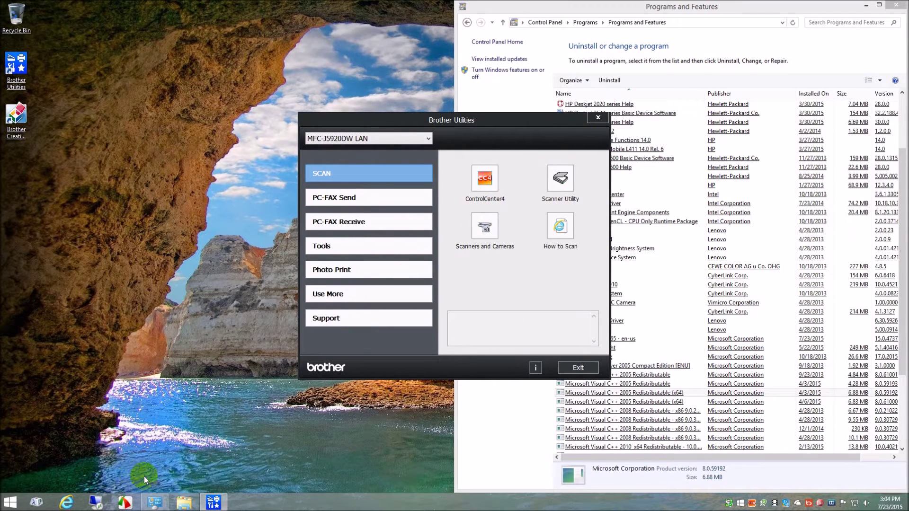
- Go back to the Control Panel home and show the computer's devices and printers, including the installed Brother printers
left_click(467, 23)
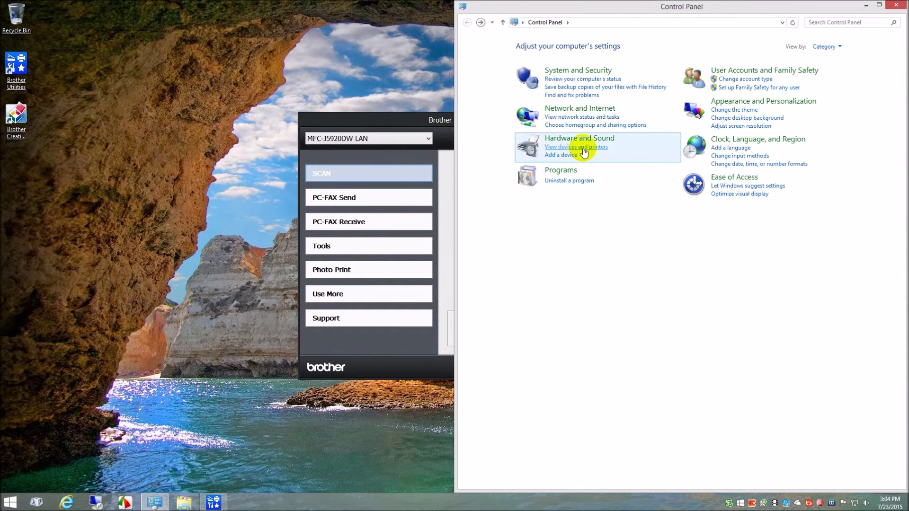
left_click(584, 147)
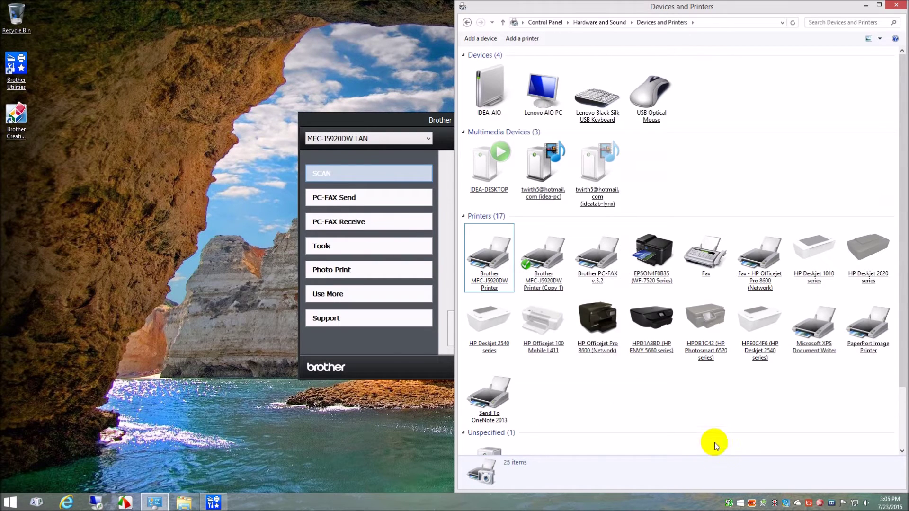
left_click(546, 284)
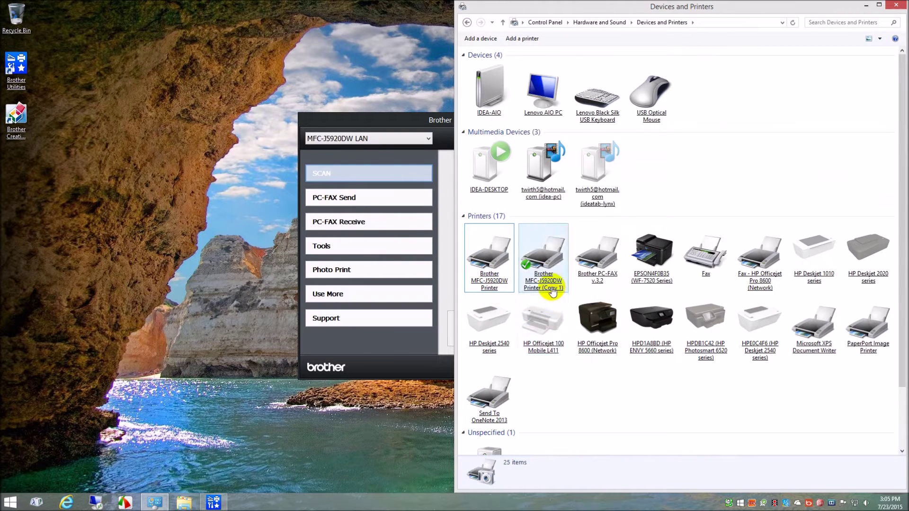
- Examine the Brother MFC-J5920DW Printer's layout, paper/quality and advanced printing preferences, and close them without changes
right_click(479, 276)
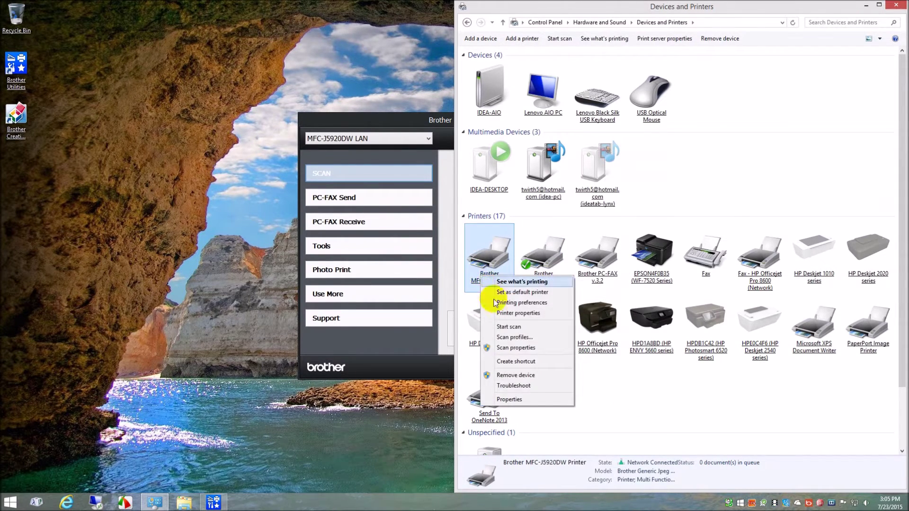
left_click(547, 302)
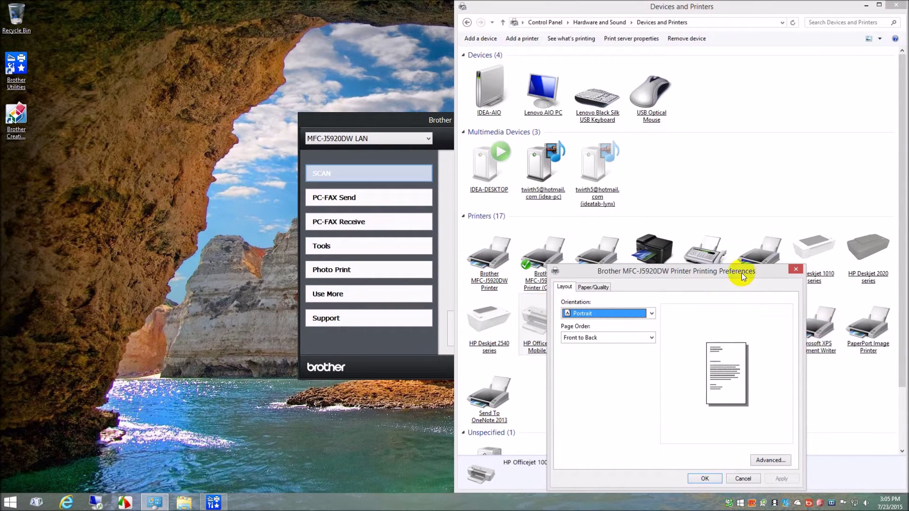
left_click_drag(741, 271, 788, 149)
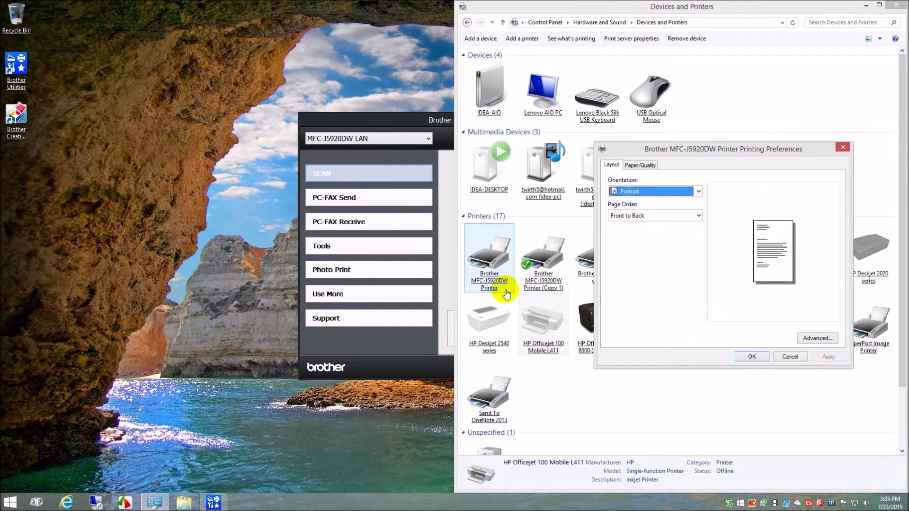
left_click(650, 165)
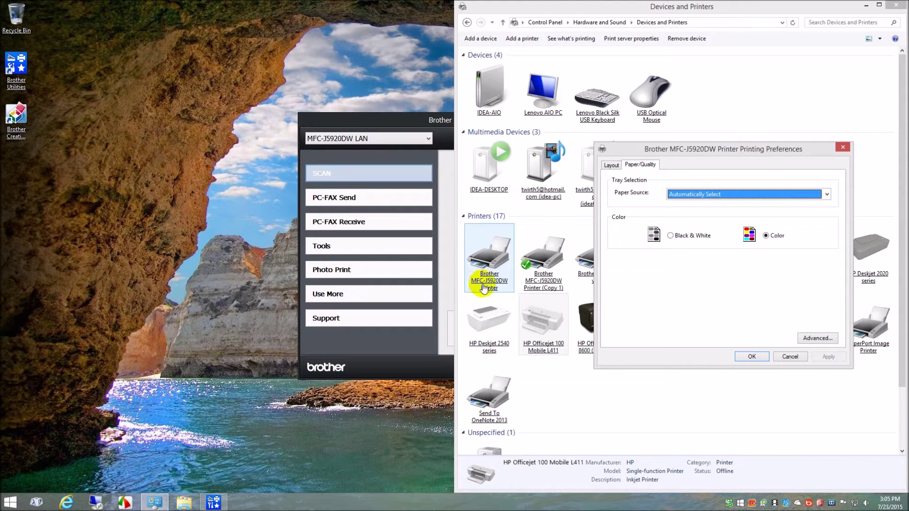
left_click(815, 337)
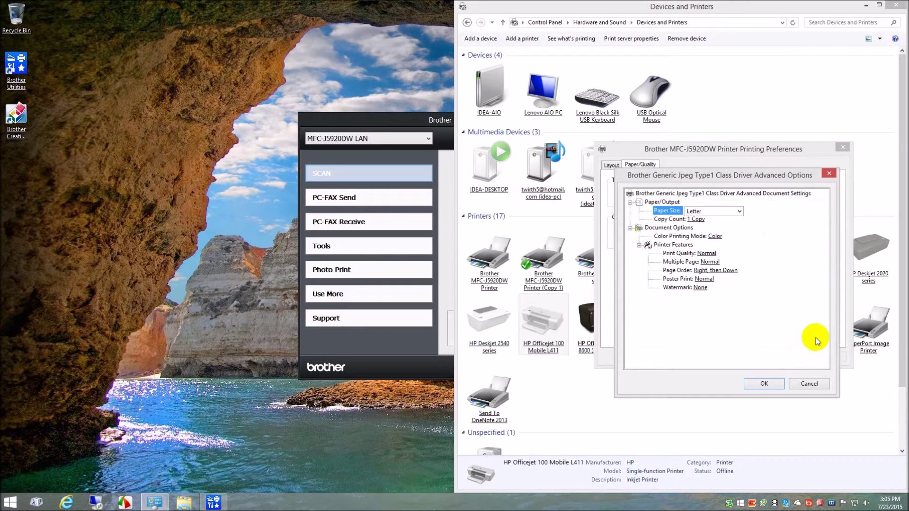
left_click(809, 384)
left_click(843, 150)
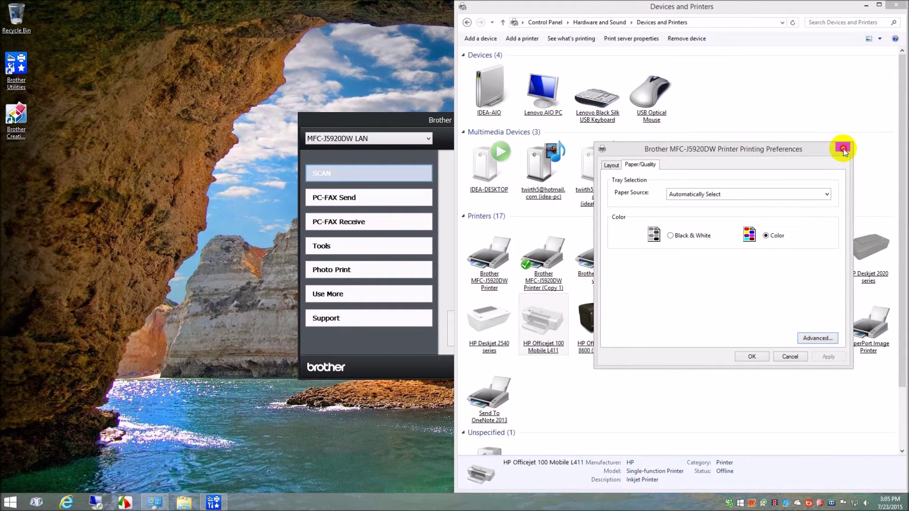
- Reopen the Brother MFC-J5920DW Printer's printing preferences, check the paper sizes offered in the advanced options, and cancel out
left_click(491, 289)
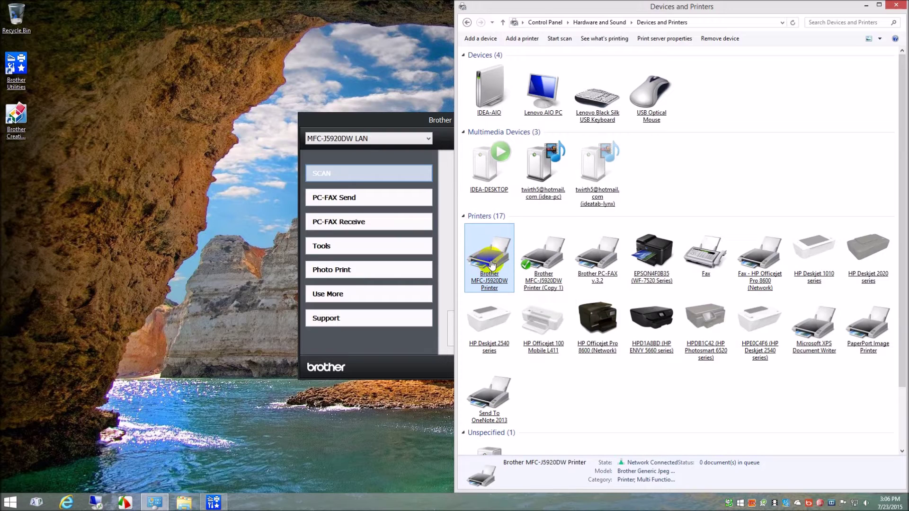
right_click(495, 260)
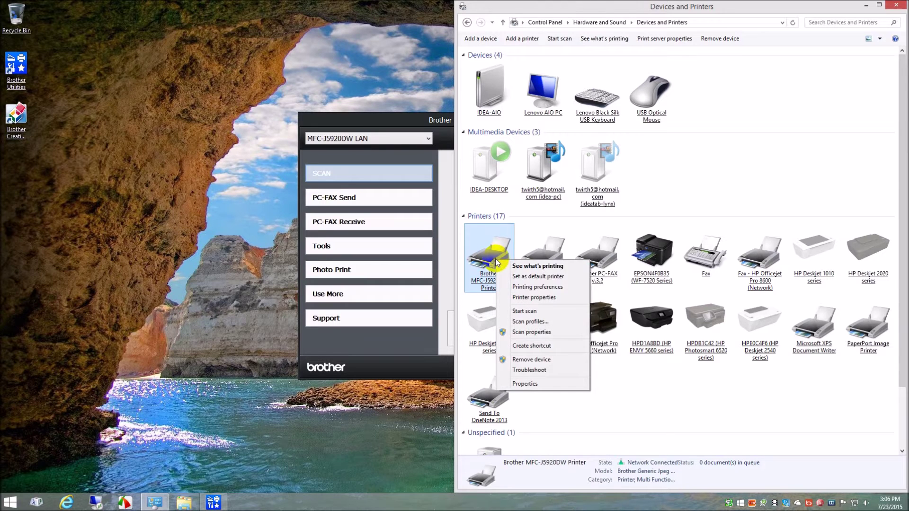
left_click(537, 287)
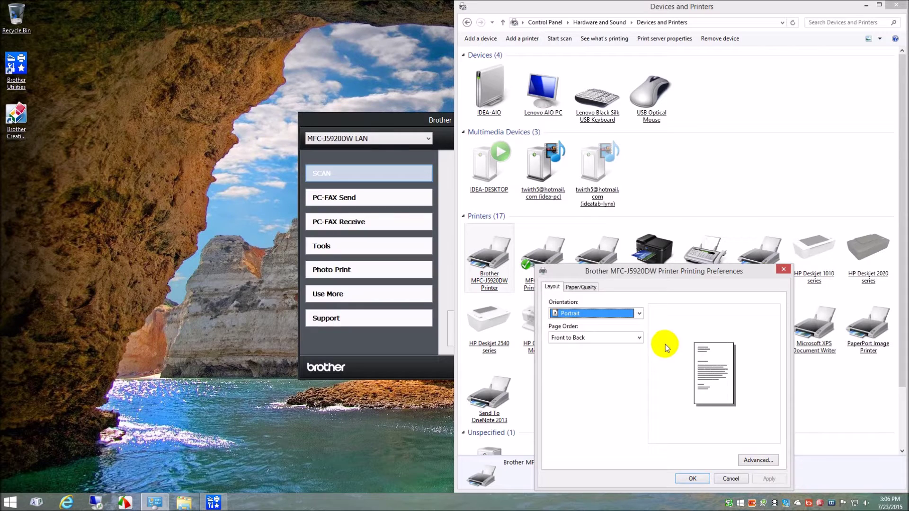
left_click(585, 287)
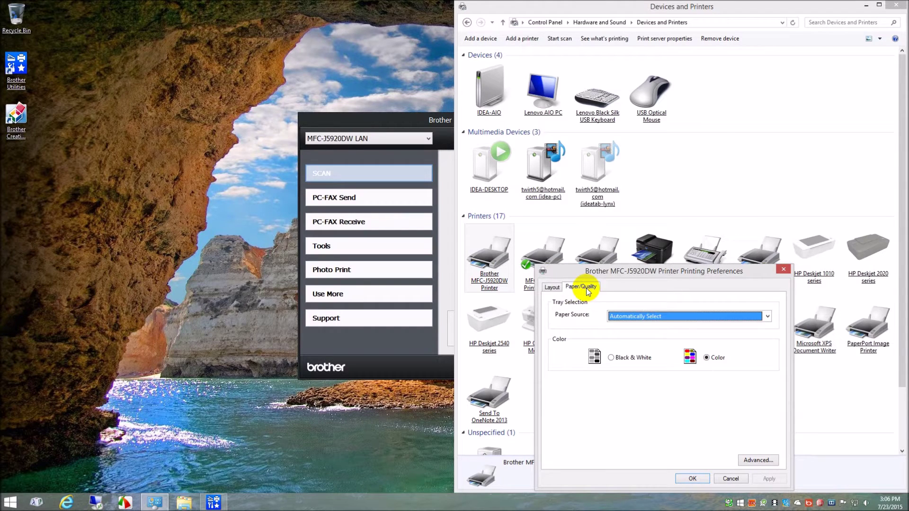
left_click(552, 287)
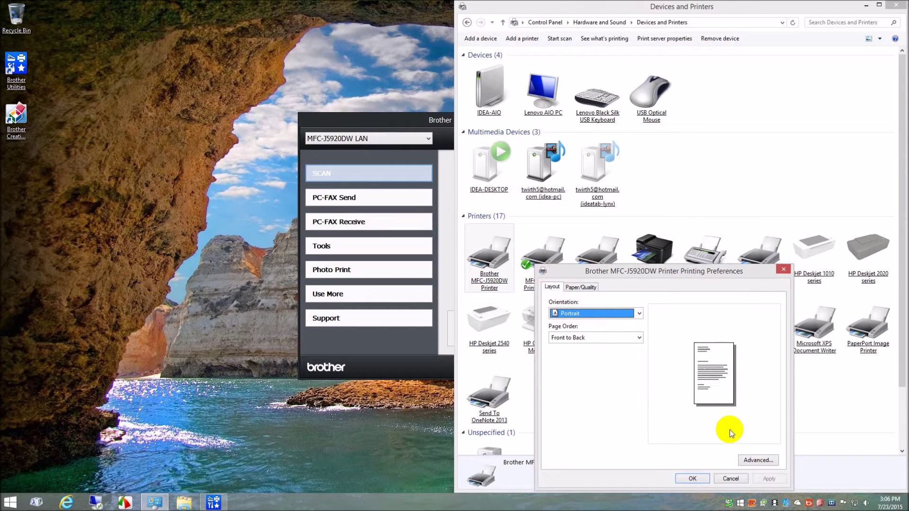
left_click(756, 460)
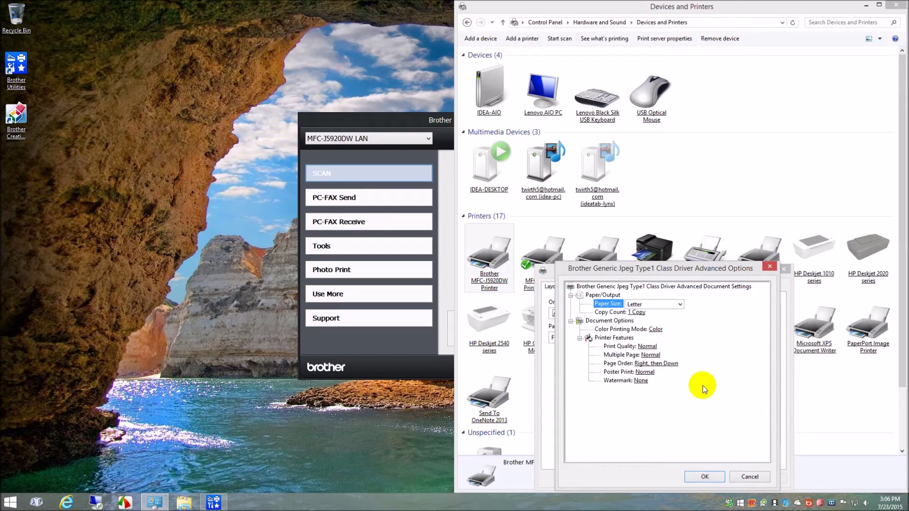
left_click(680, 303)
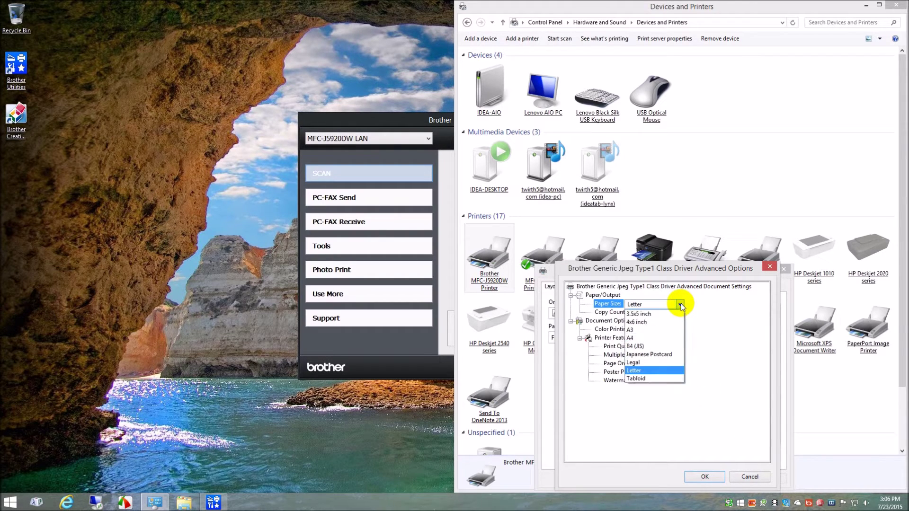
left_click(680, 303)
left_click(750, 477)
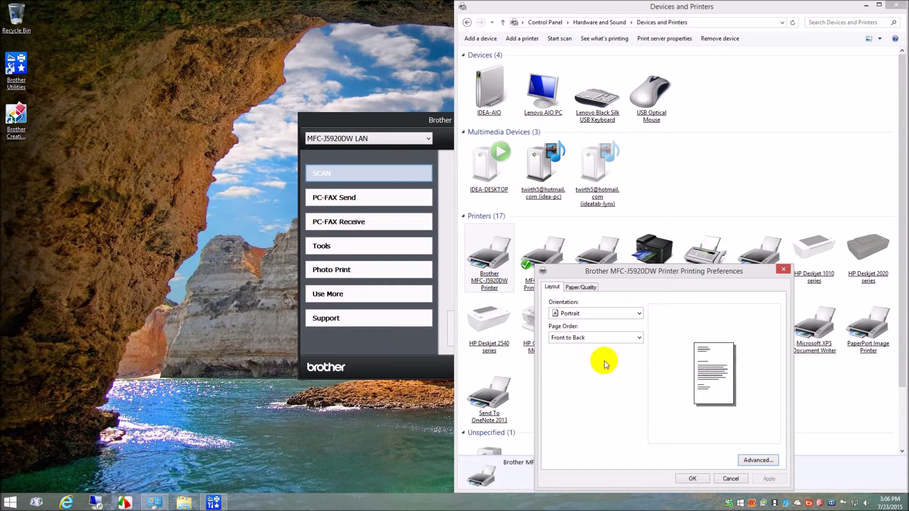
left_click(731, 479)
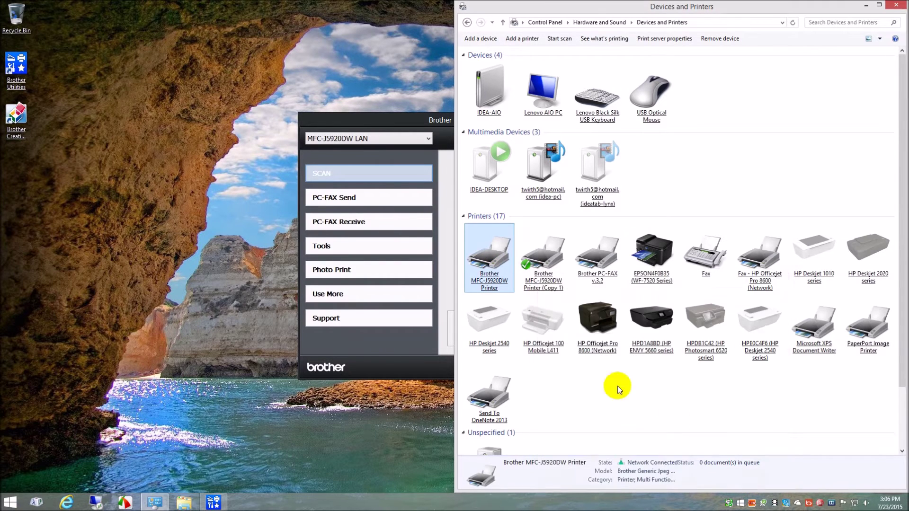
- Open the printing preferences of Brother MFC-J5920DW Printer (Copy 1) and check the media type and print quality choices
right_click(547, 277)
left_click(588, 304)
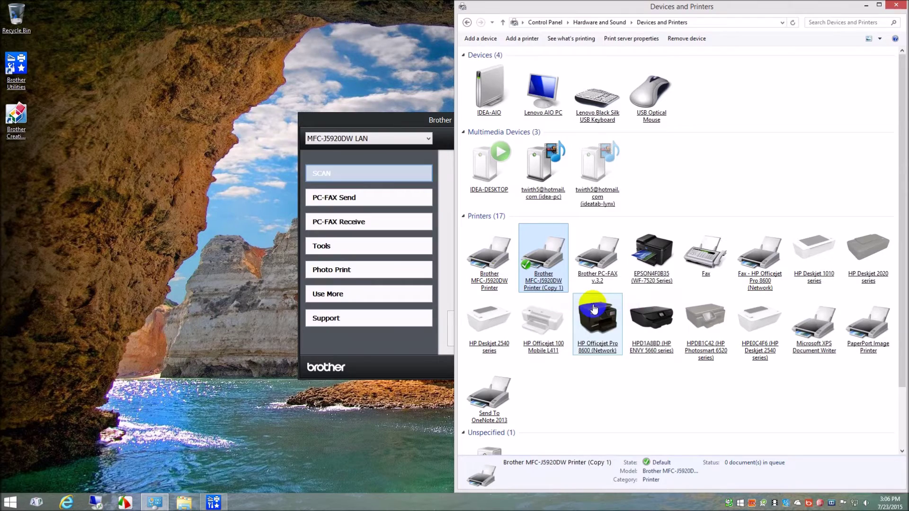
left_click(592, 309)
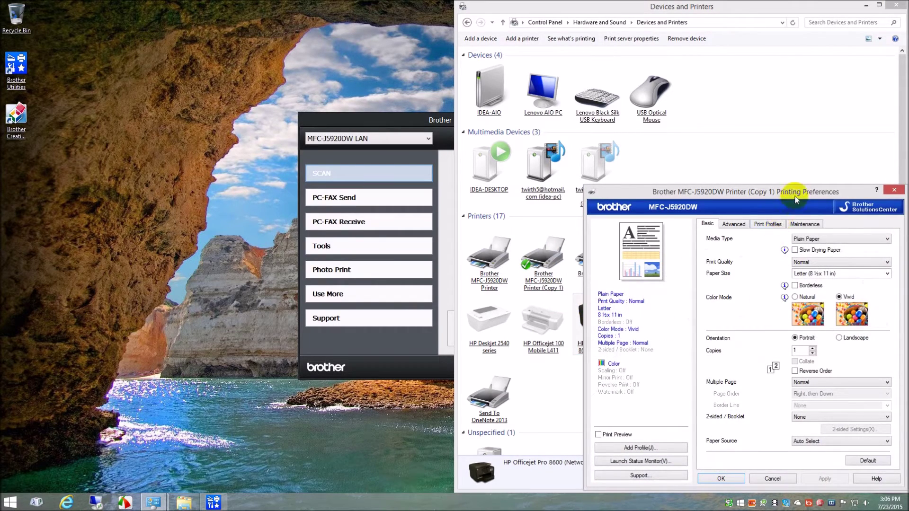
left_click_drag(796, 194, 667, 131)
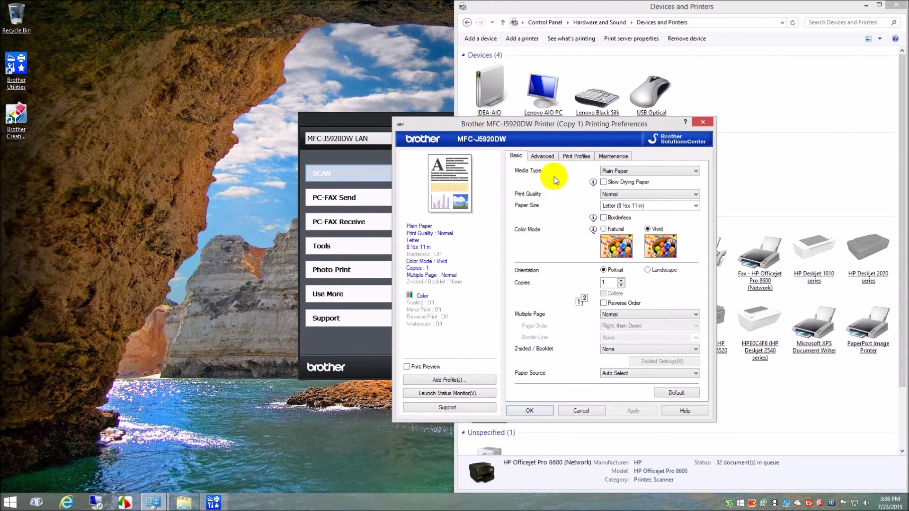
left_click(696, 171)
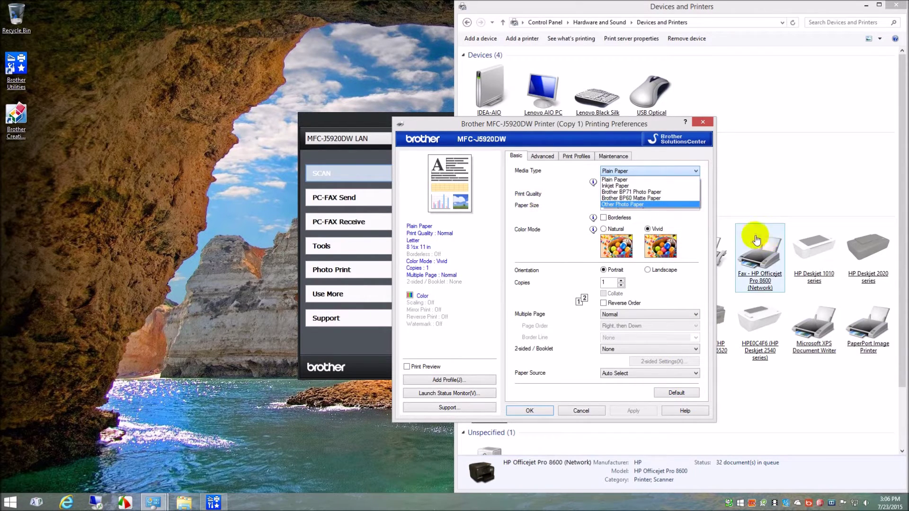
left_click(575, 198)
left_click(696, 194)
left_click(696, 194)
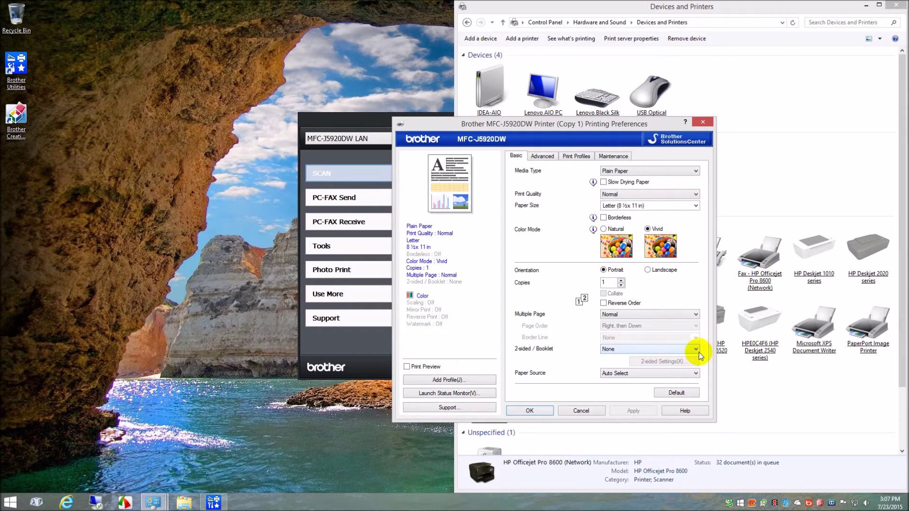
- Review the printer driver's advanced settings, basic settings and list of print profiles
left_click(544, 157)
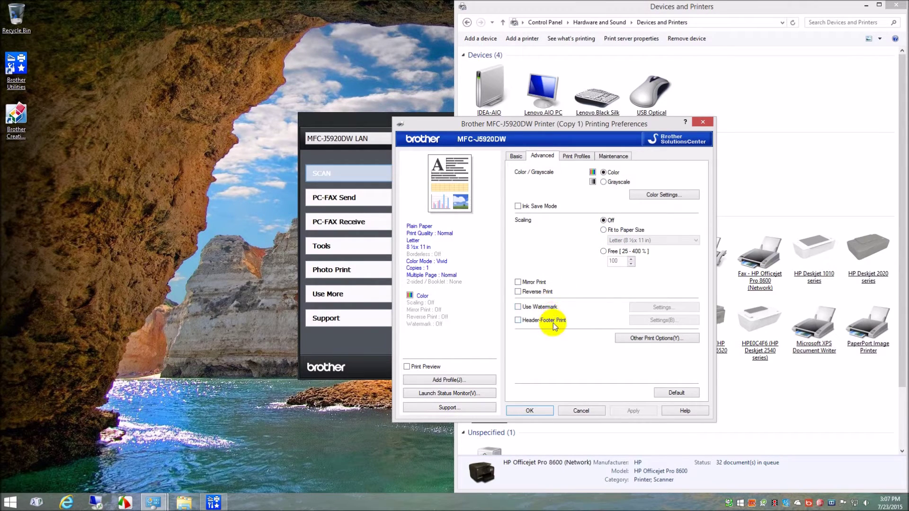
left_click(512, 157)
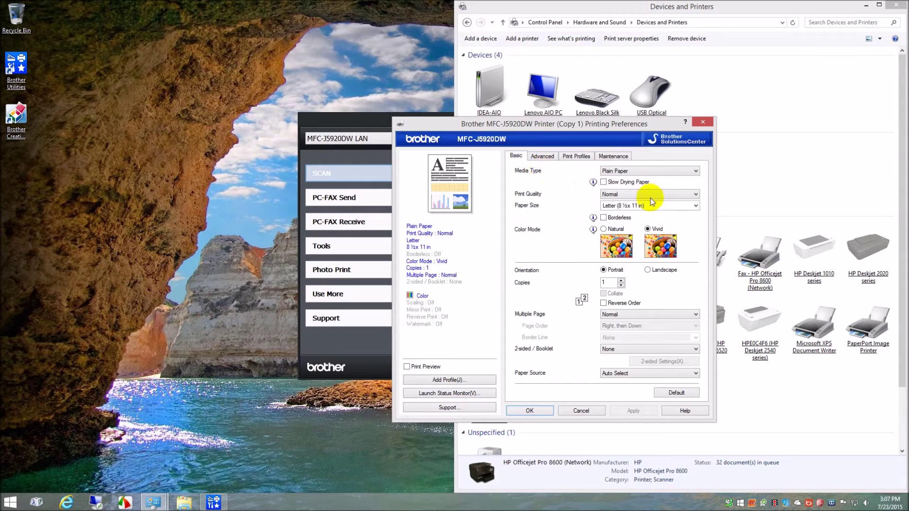
left_click(574, 157)
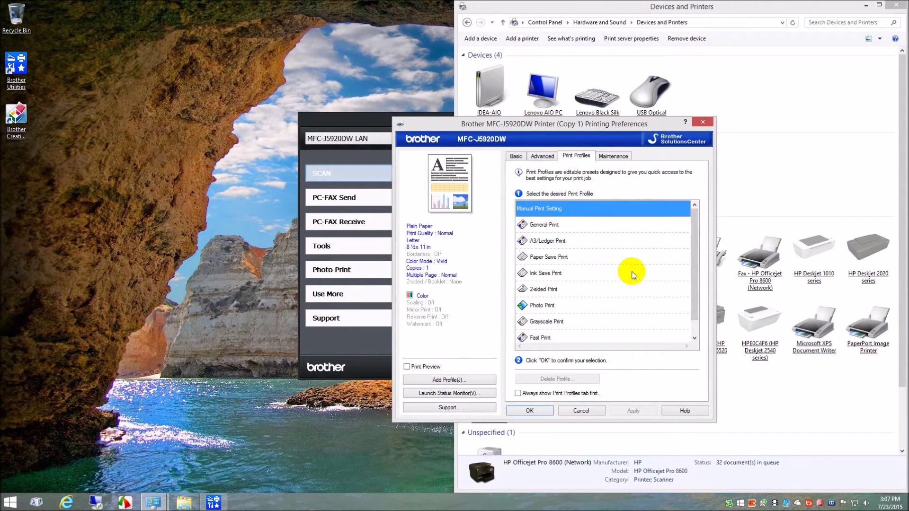
mouse_move(697, 287)
left_mouse_down()
mouse_move(695, 318)
mouse_move(685, 259)
left_mouse_up()
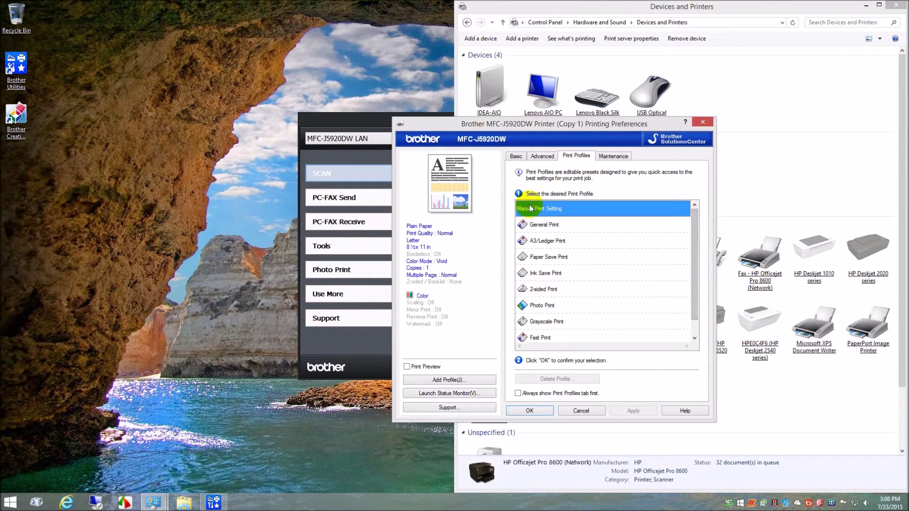
left_click(517, 156)
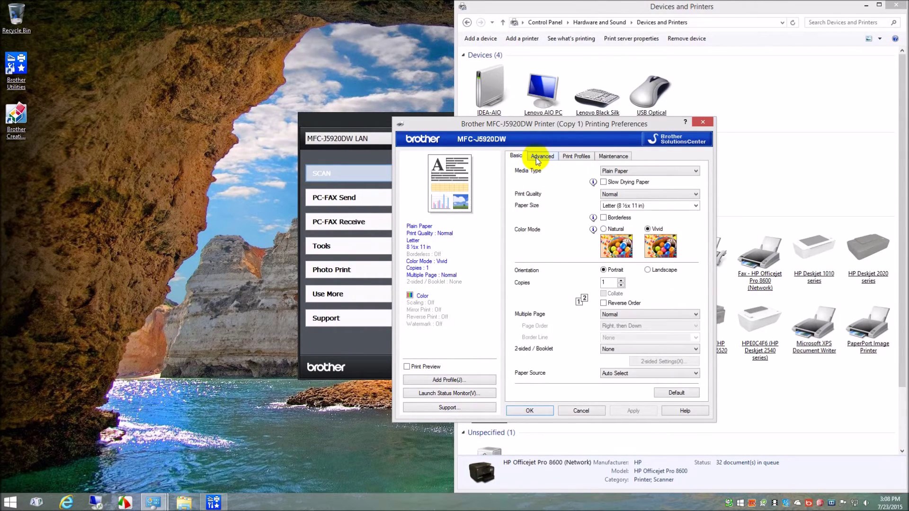
left_click(539, 158)
left_click(571, 158)
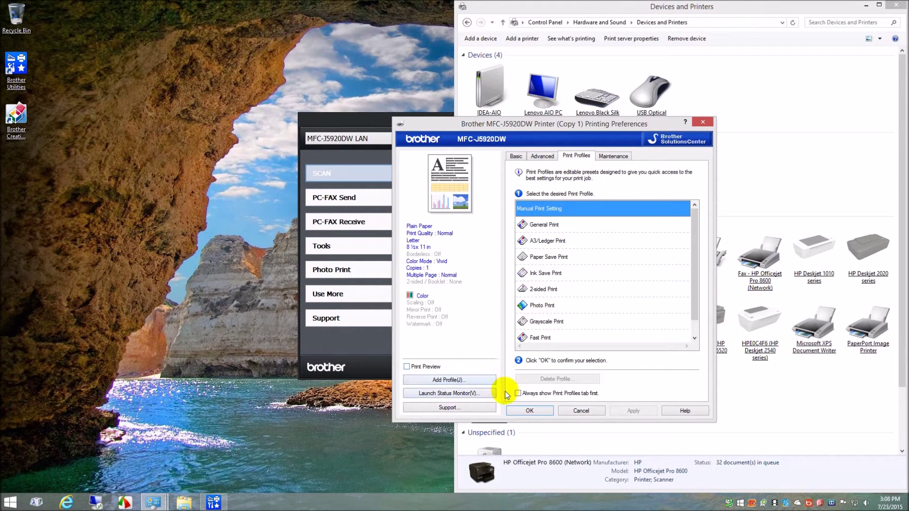
- View the name and icon choices for adding a print profile, and cancel without adding one
left_click(478, 379)
left_click(600, 219)
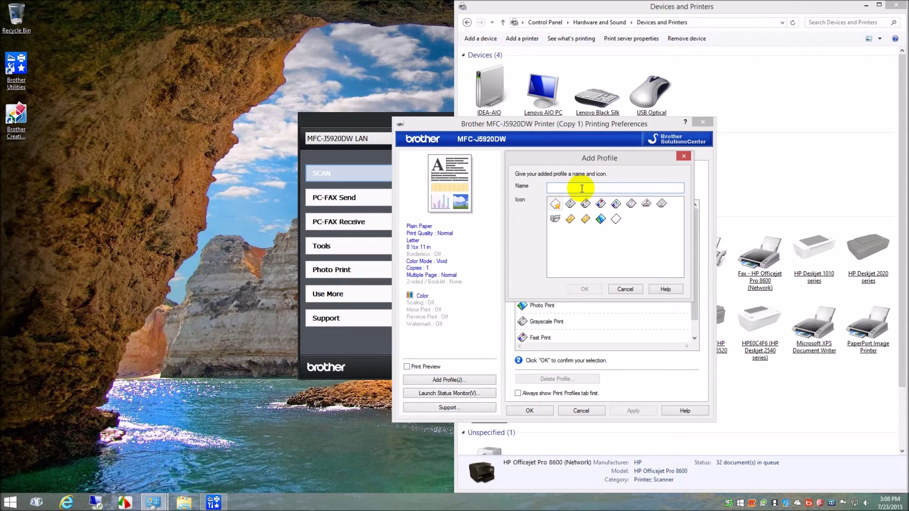
left_click(634, 289)
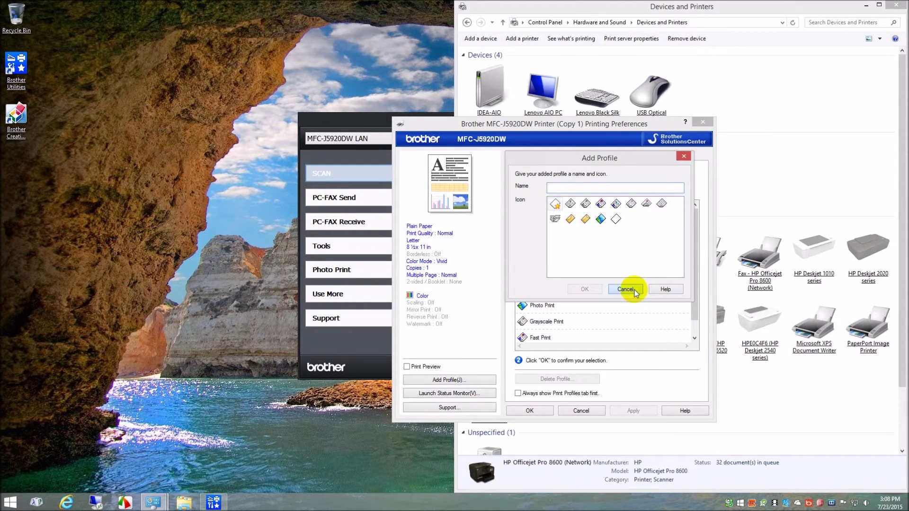
- Preview the settings of the Paper Save Print, A3/Ledger Print and 2-sided Print profiles
left_click_drag(696, 306, 696, 334)
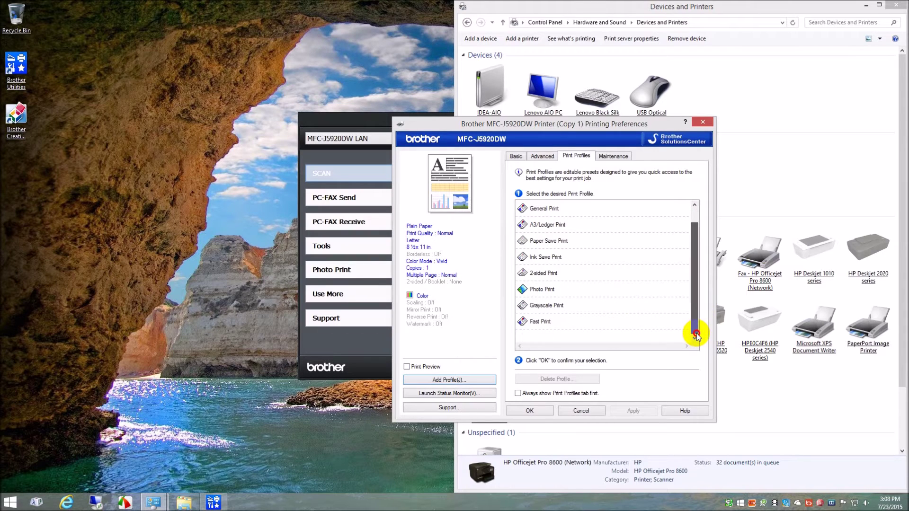
left_click(614, 242)
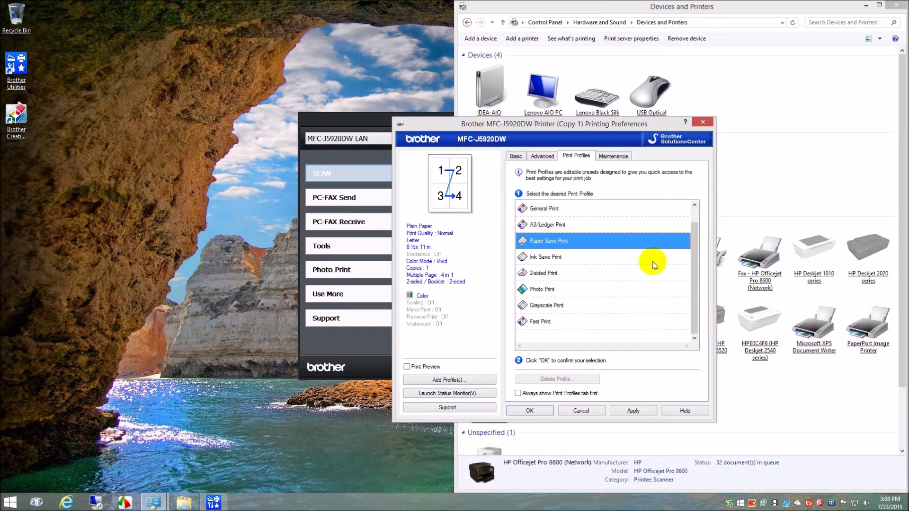
left_click(637, 226)
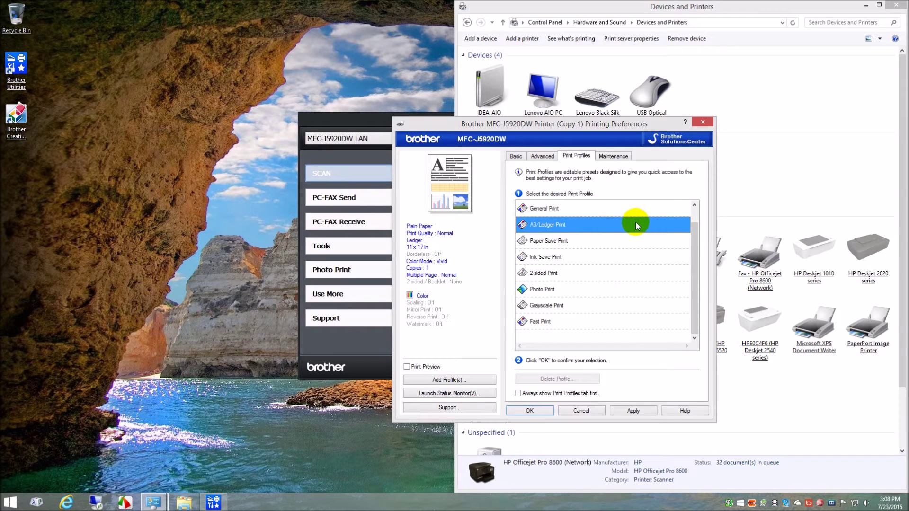
mouse_move(691, 254)
left_mouse_down()
mouse_move(693, 235)
mouse_move(694, 268)
left_mouse_up()
left_click_drag(695, 273, 691, 232)
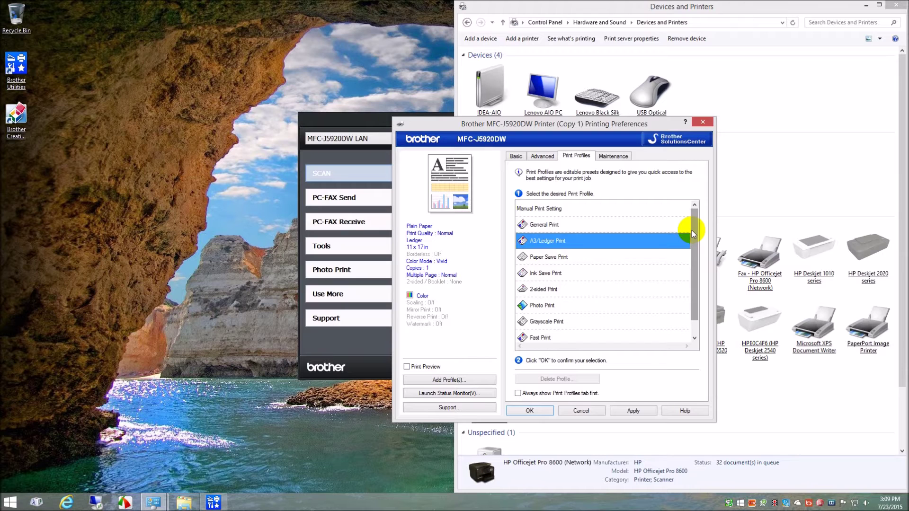
left_click(542, 293)
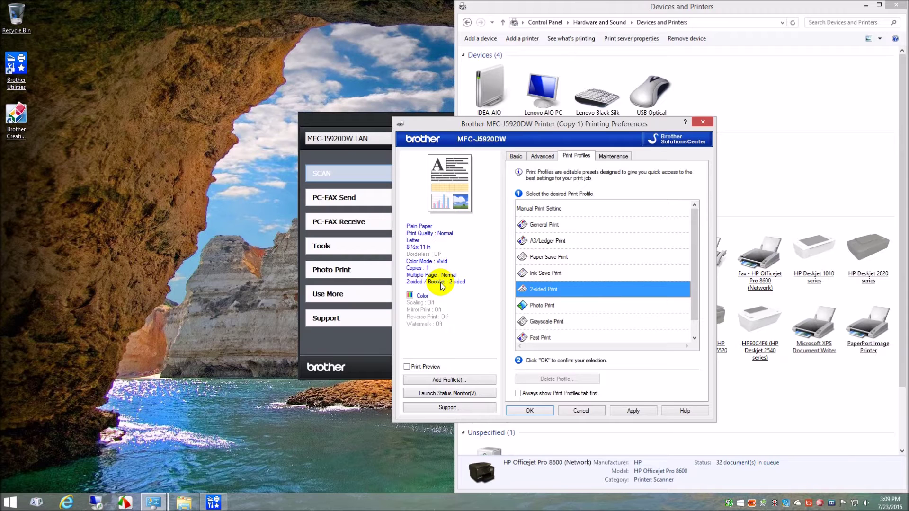
- Check the 2-sided / Booklet options and advanced settings under the 2-sided Print profile, and return to the print profiles
left_click(519, 156)
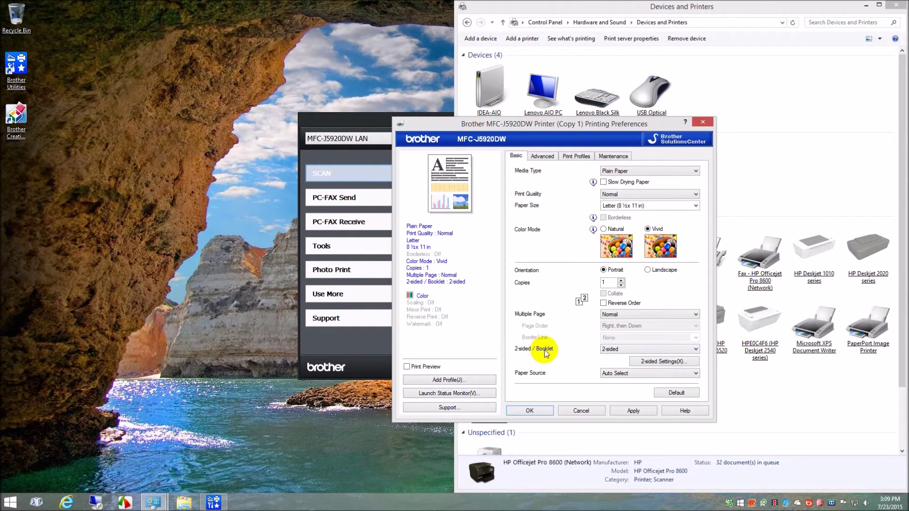
left_click(696, 350)
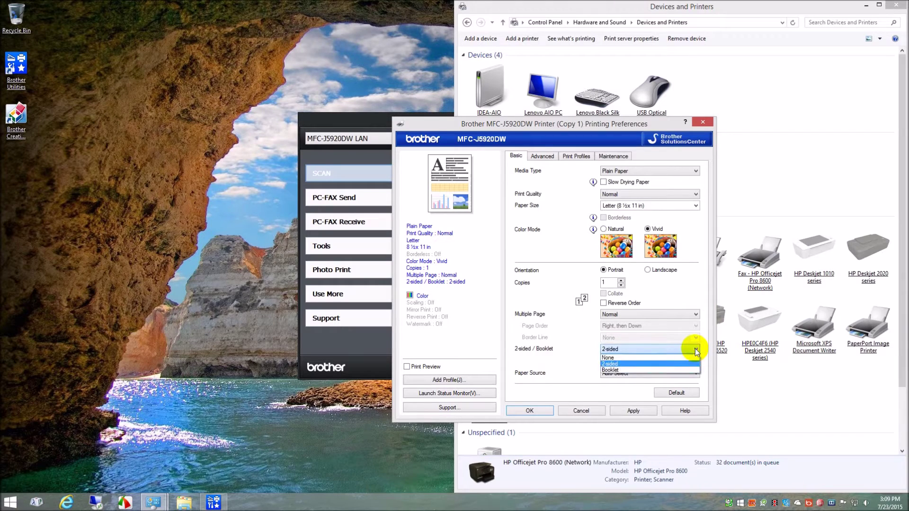
left_click(695, 350)
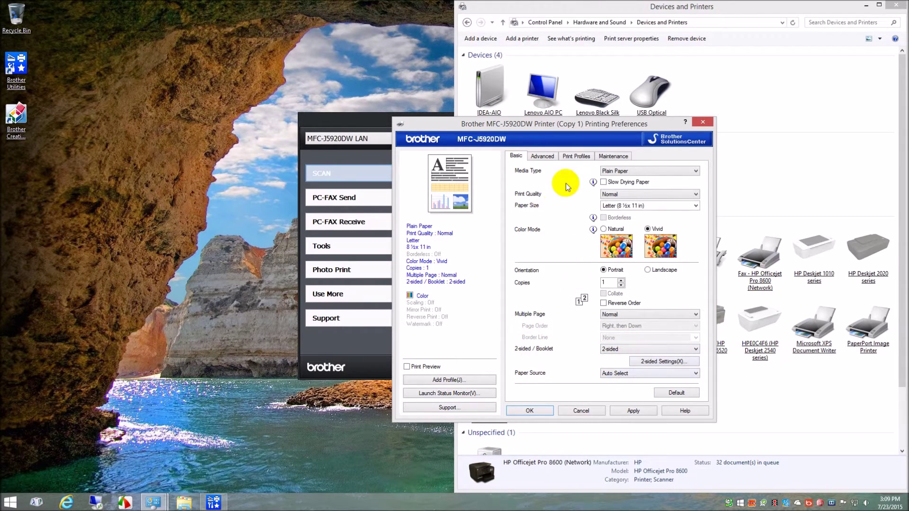
left_click(542, 155)
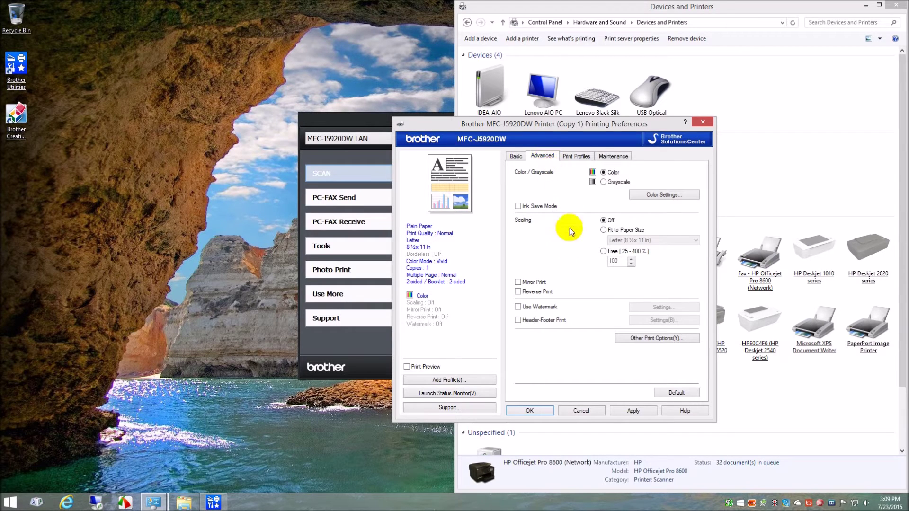
left_click(582, 157)
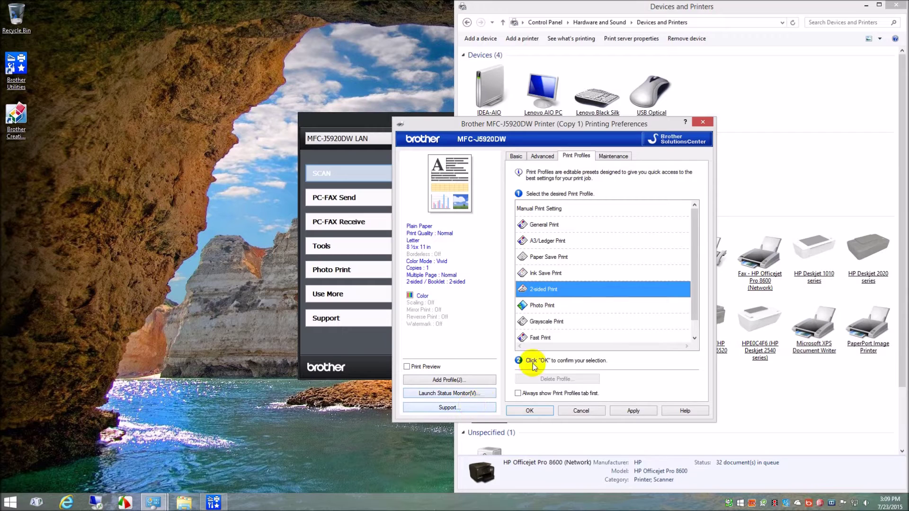
- Preview the Fast Print, Photo Print, 2-sided Print, Ink Save Print and Paper Save Print profiles one after another
scroll(694, 305, "down", 1)
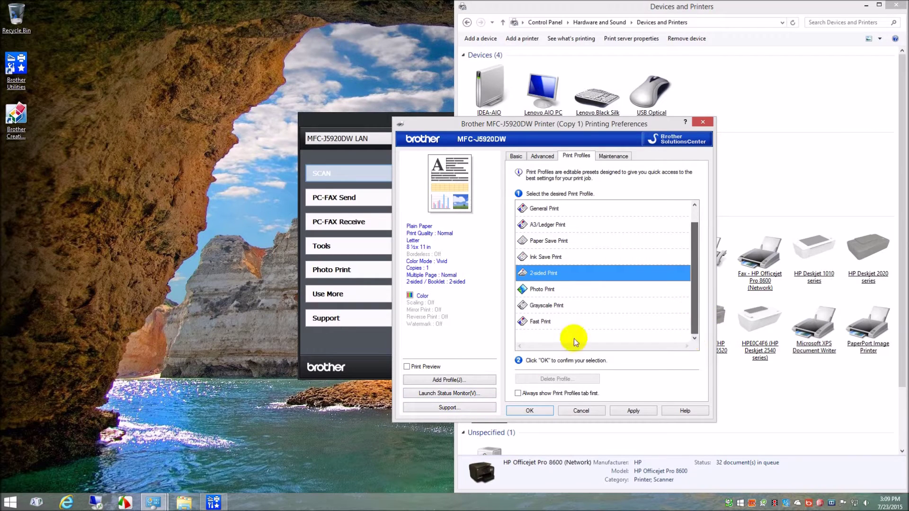
left_click(587, 321)
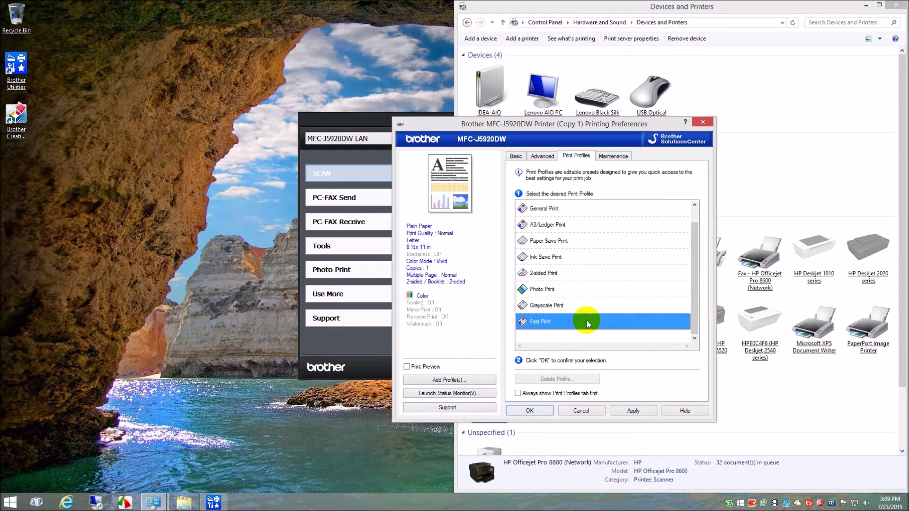
left_click(595, 291)
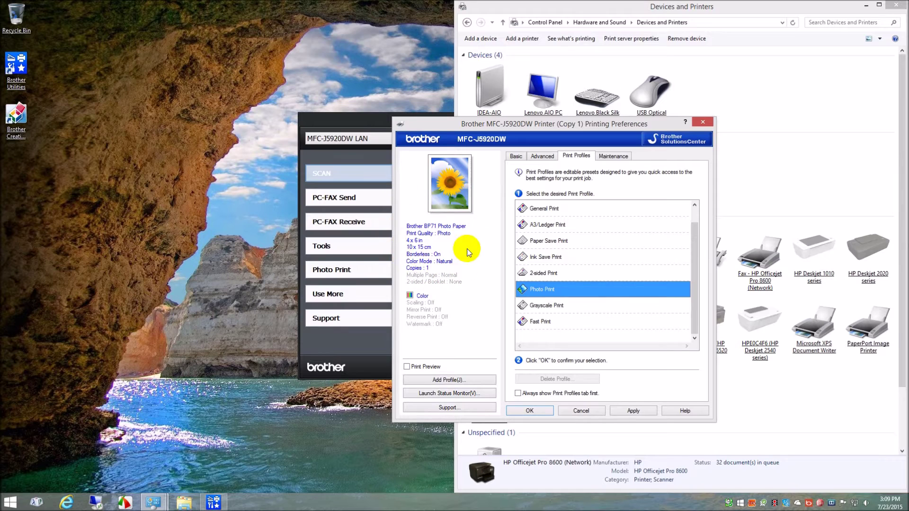
left_click(567, 277)
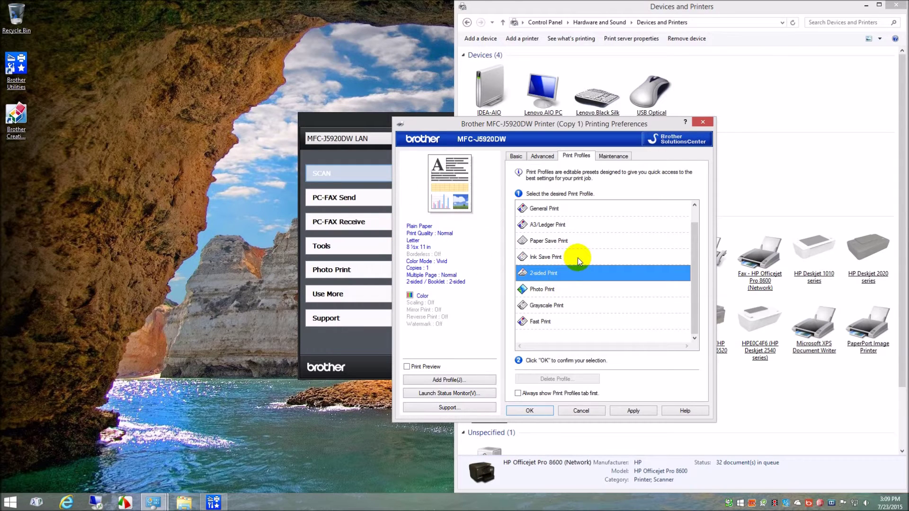
left_click(577, 257)
left_click(580, 241)
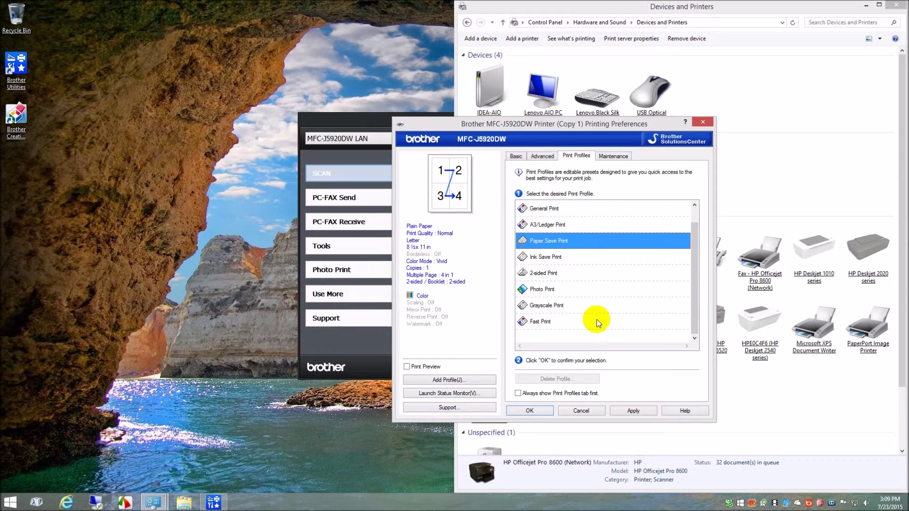
- Try the option to always show the Print Profiles tab first, view the maintenance functions, and cancel the printing preferences
left_click(518, 394)
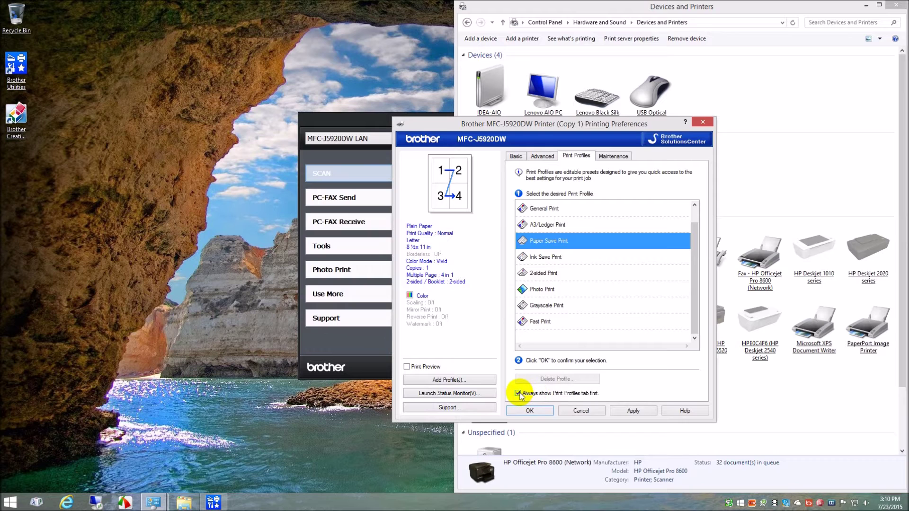
left_click(630, 156)
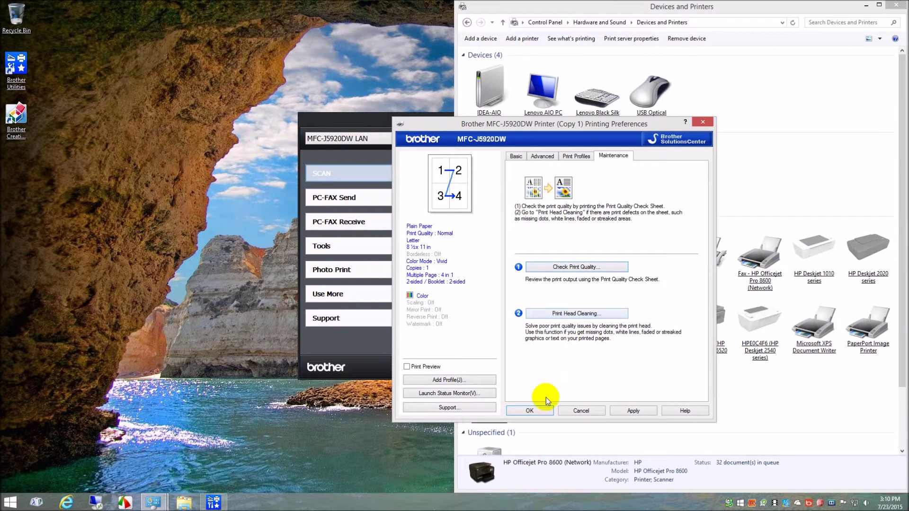
left_click(581, 410)
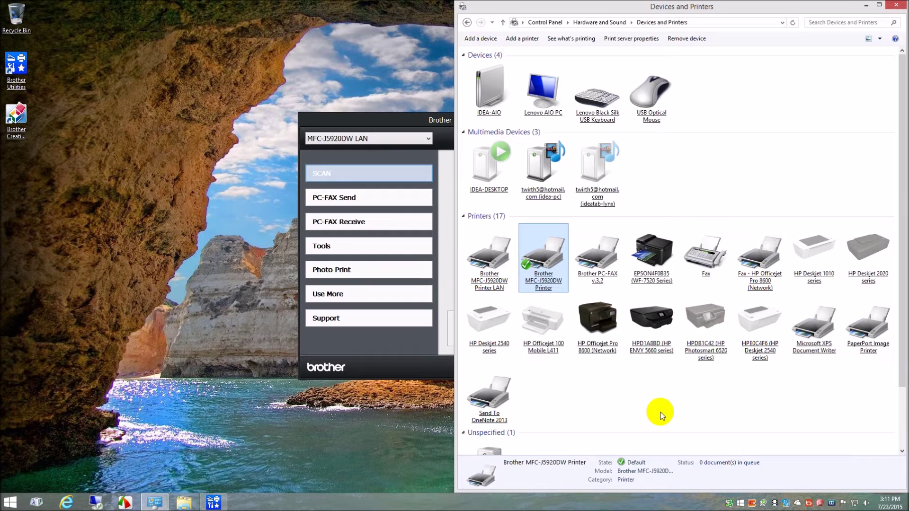
- Close Brother Utilities and the Devices and Printers window to return to the desktop
left_click(396, 117)
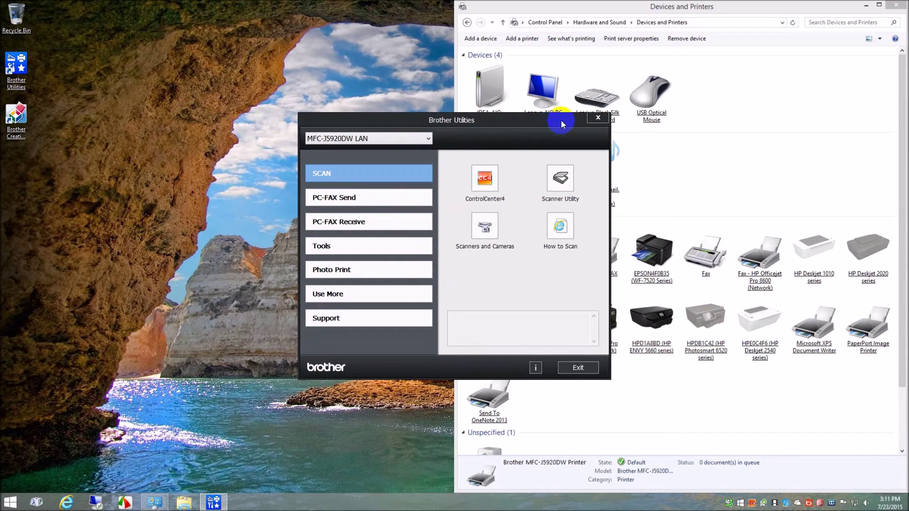
left_click(597, 121)
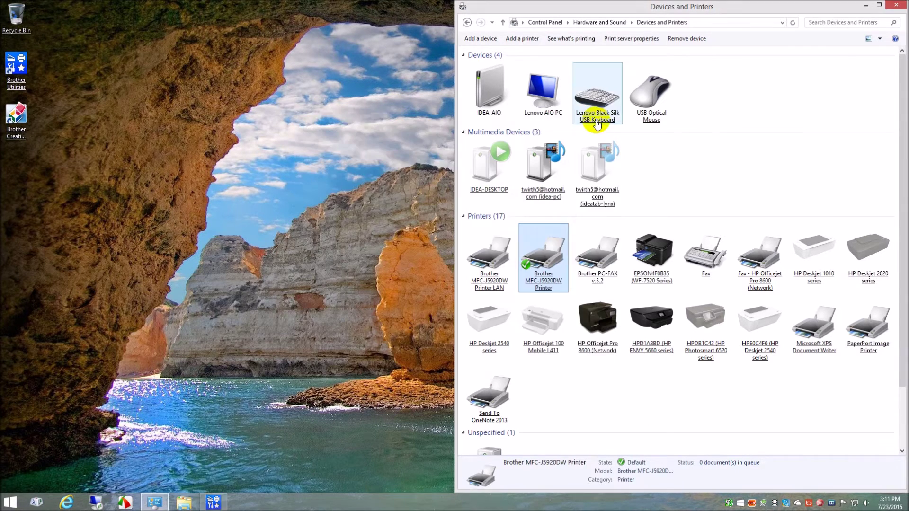
left_click(896, 5)
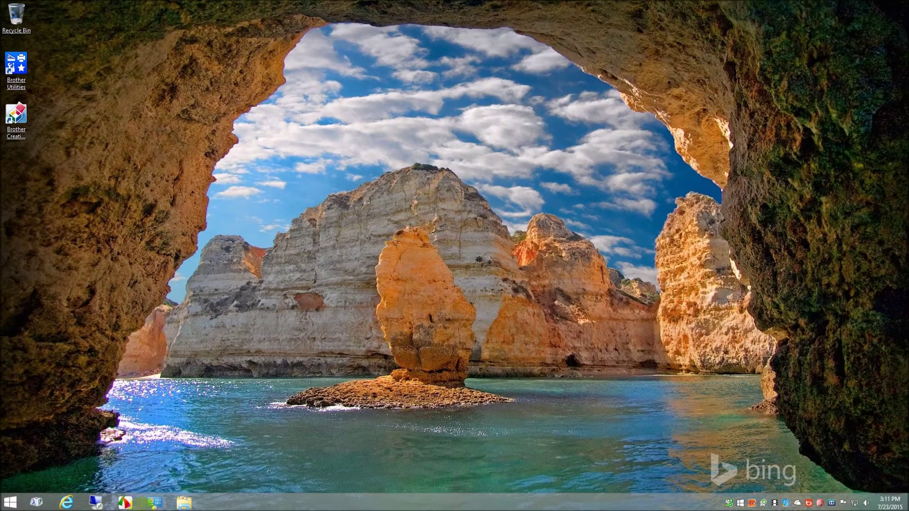
- Switch to Internet Explorer, open the printer's web interface at 192.168.0.24, and maximize the browser window
left_click(77, 505)
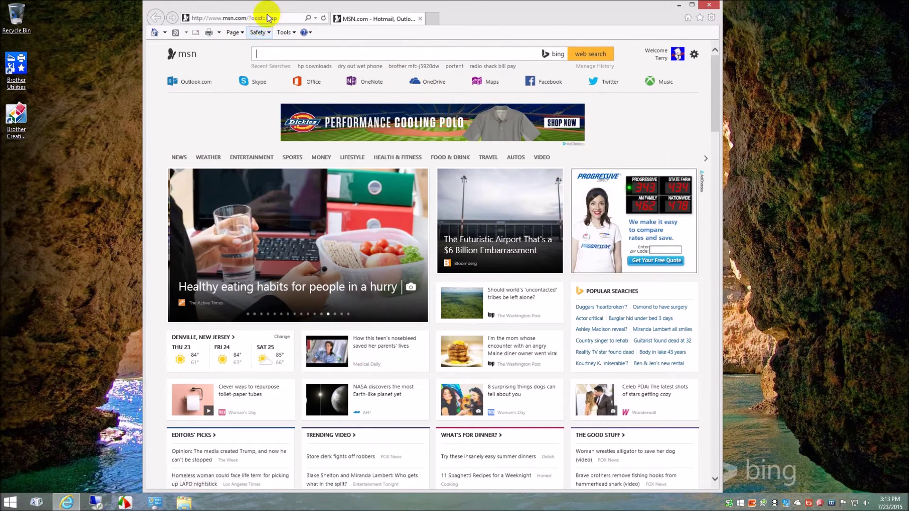
left_click(270, 18)
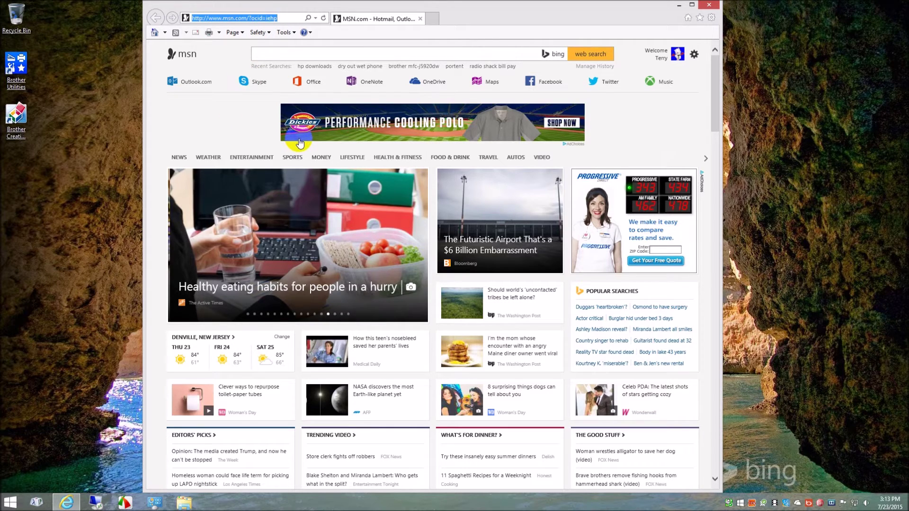
type("192.16")
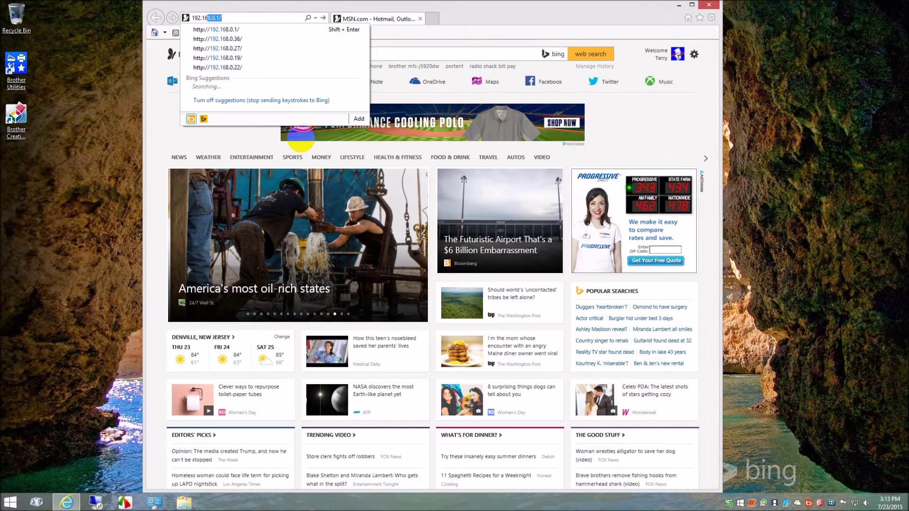
type("8.0.24")
key("Return")
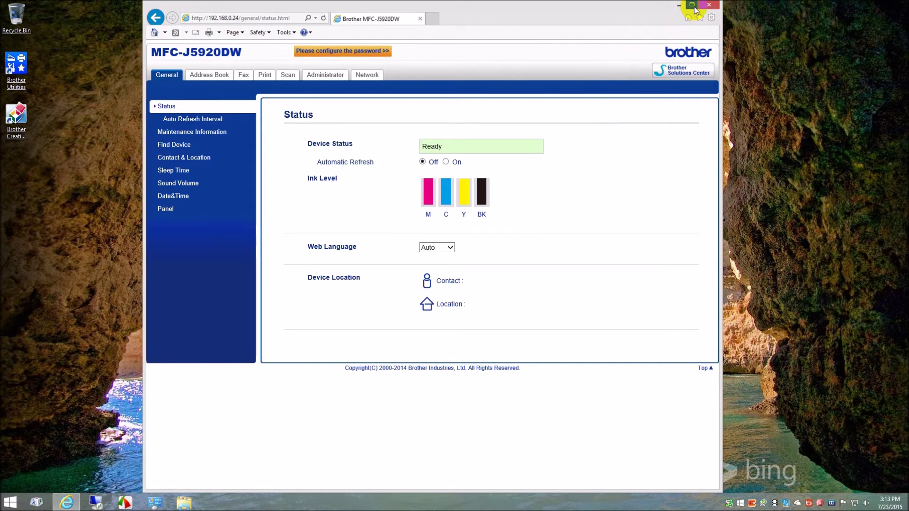
left_click(692, 6)
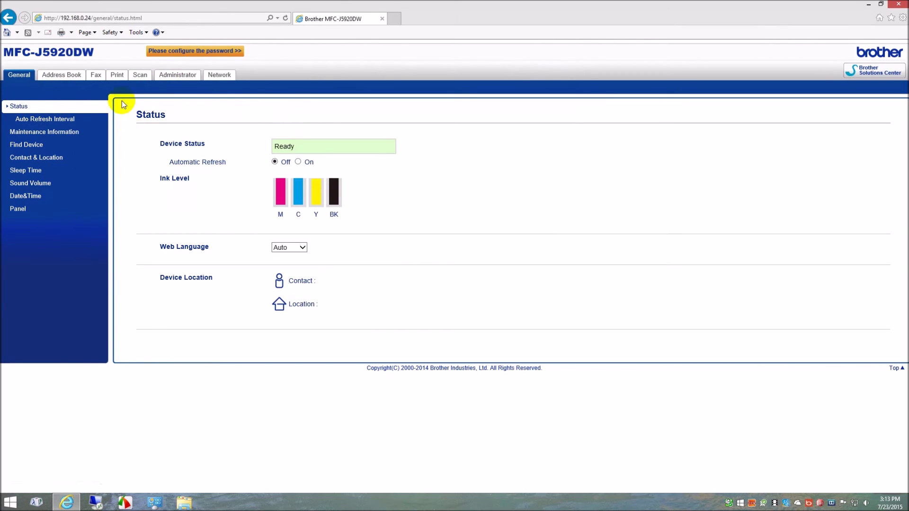
- View the printer's Address Book, its LDAP settings, and the IPv4 Filter page of the network security settings
left_click(68, 79)
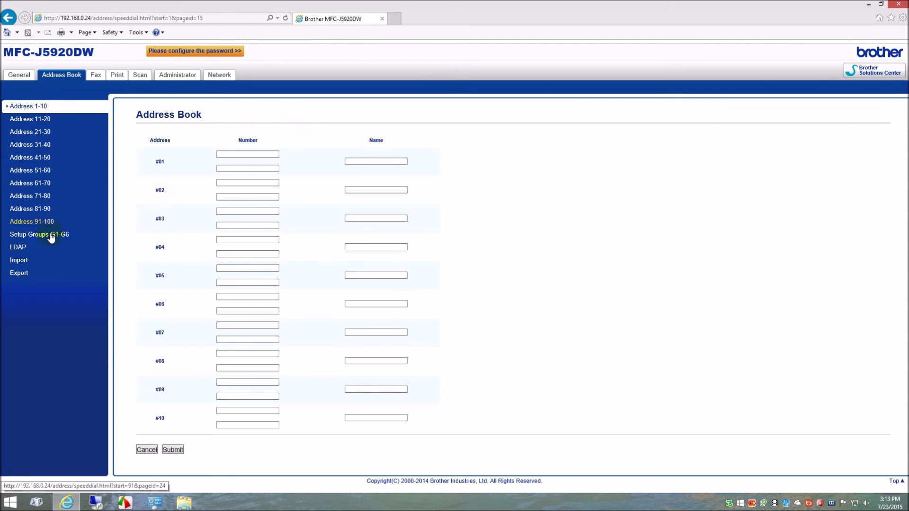
left_click(14, 250)
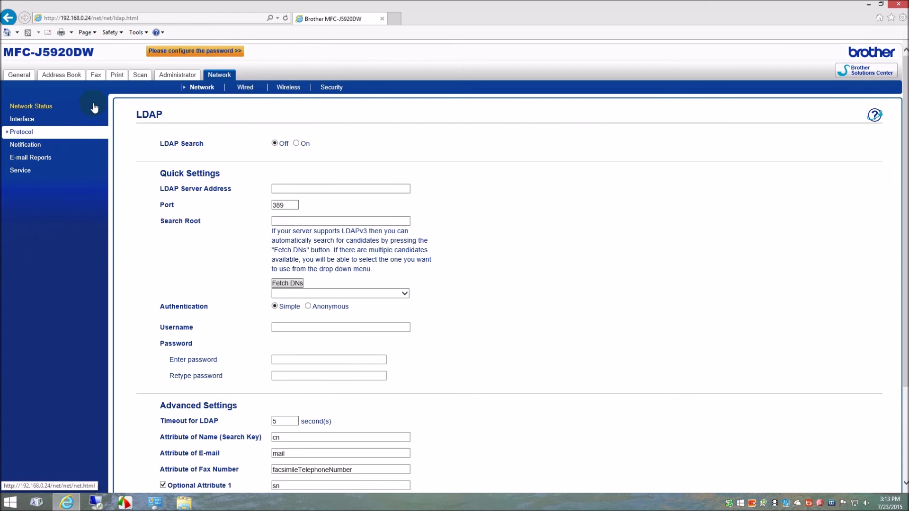
left_click(330, 91)
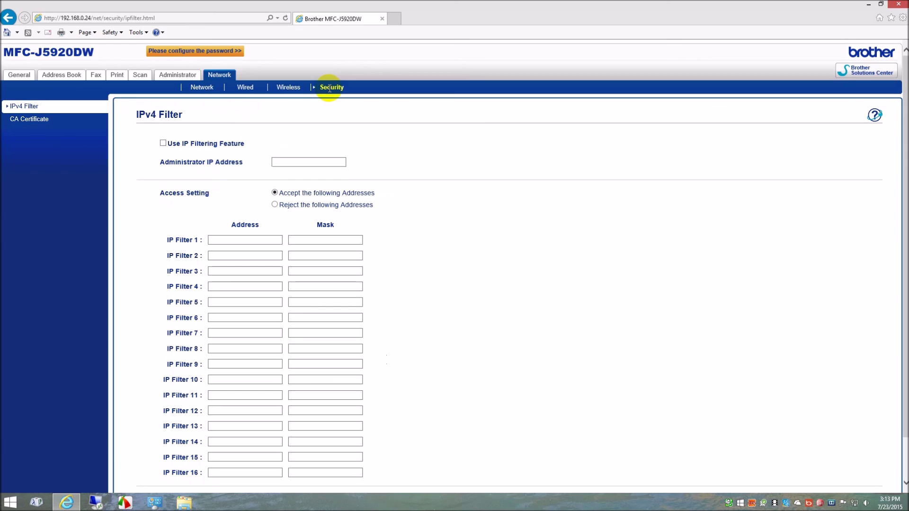
scroll(447, 297, "down", 1)
scroll(447, 296, "up", 1)
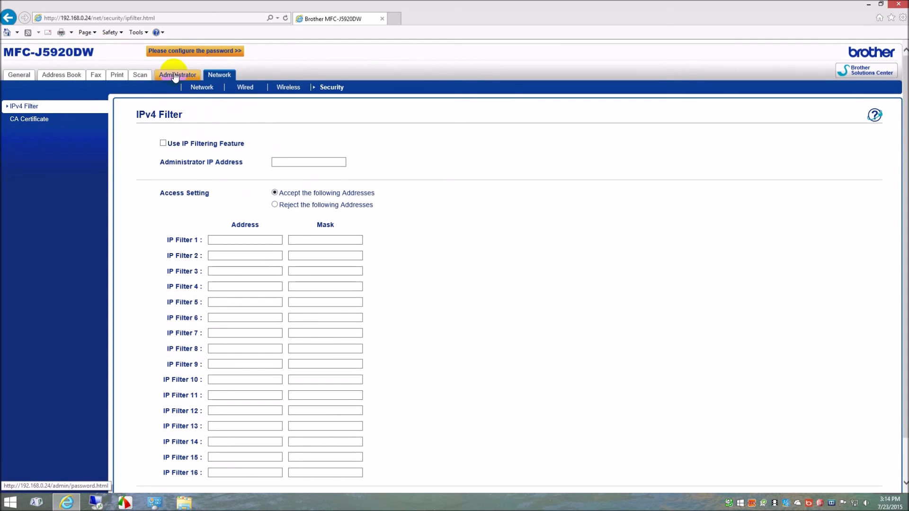
- Examine the Administrator settings for Login Password, Secure Function Lock with its page limits, Last Counter Record and Counter Auto Reset
left_click(175, 75)
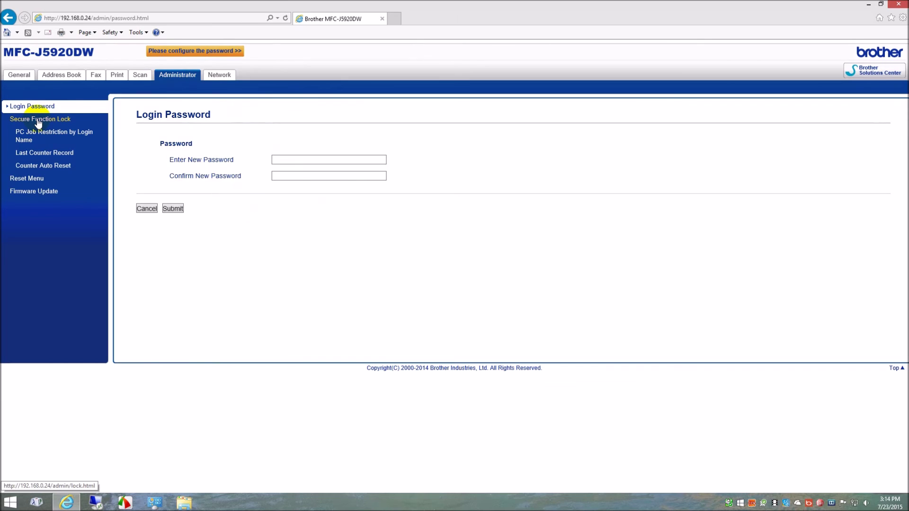
left_click(39, 122)
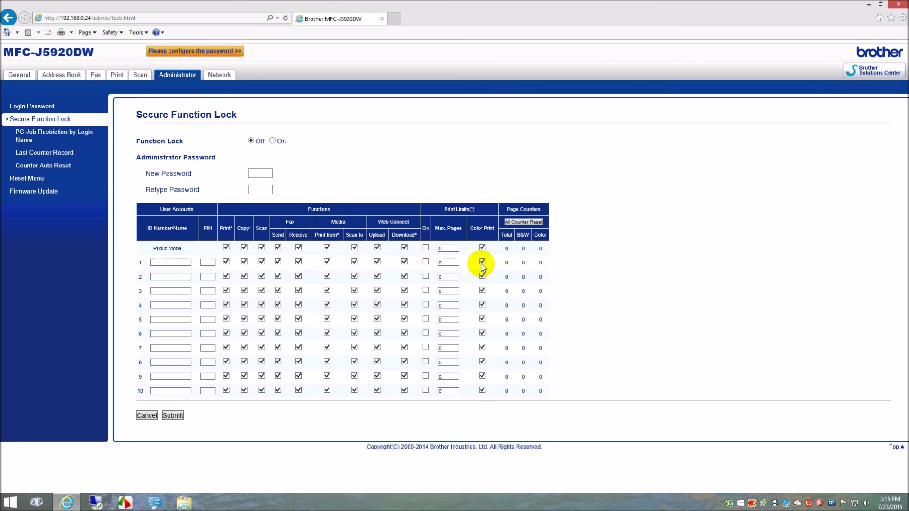
double_click(446, 263)
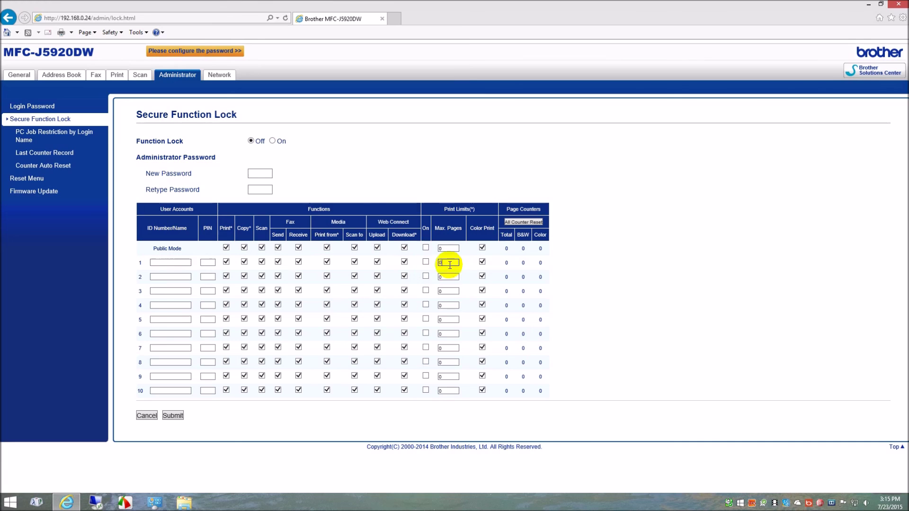
left_click(56, 156)
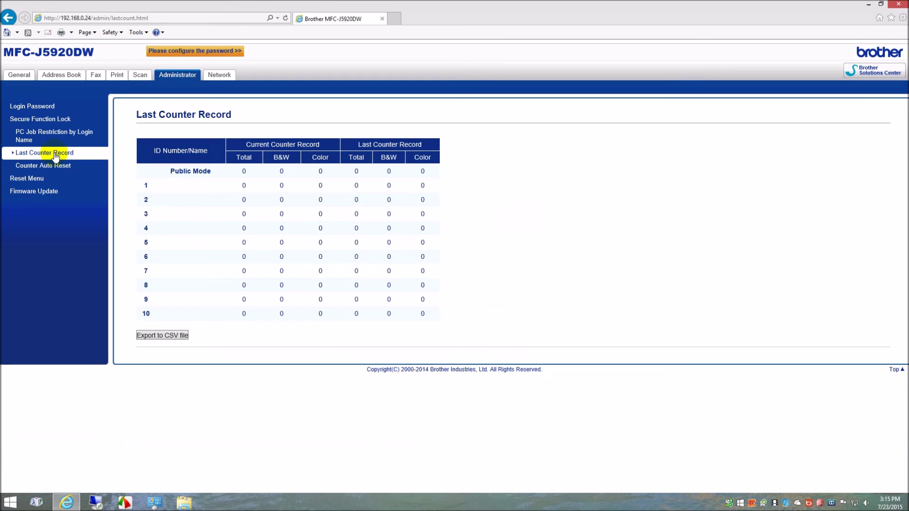
left_click(50, 167)
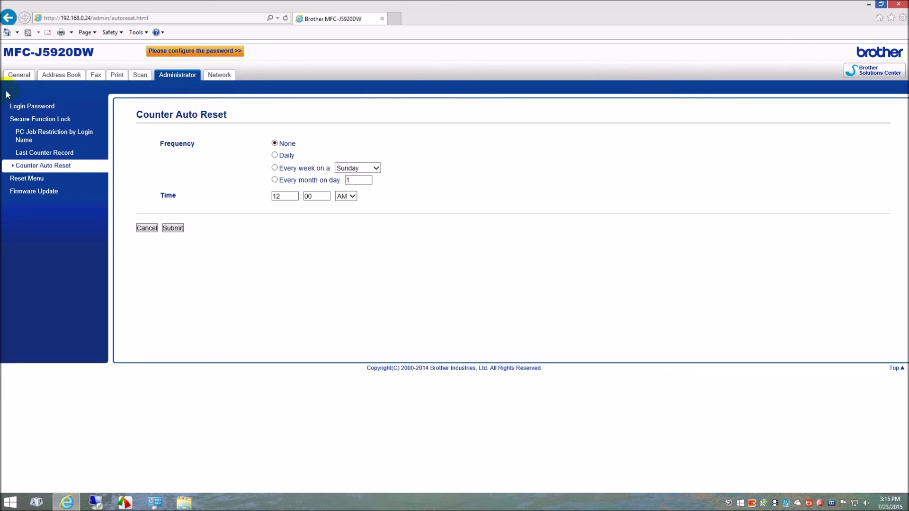
- Return to the printer's General status page and close the browser
left_click(19, 75)
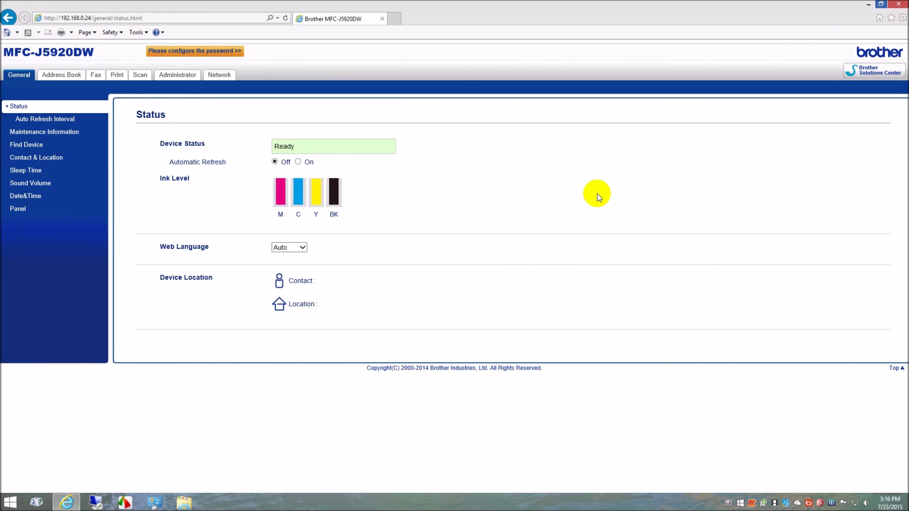
left_click(897, 3)
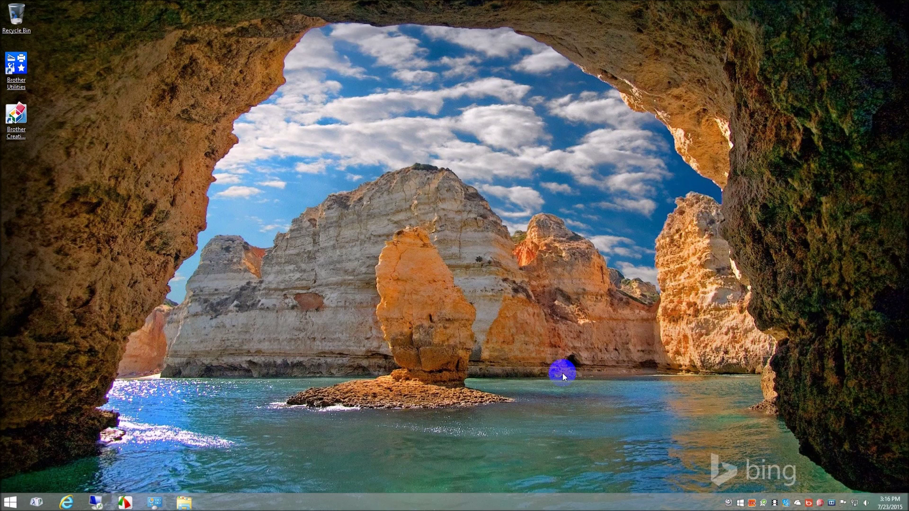